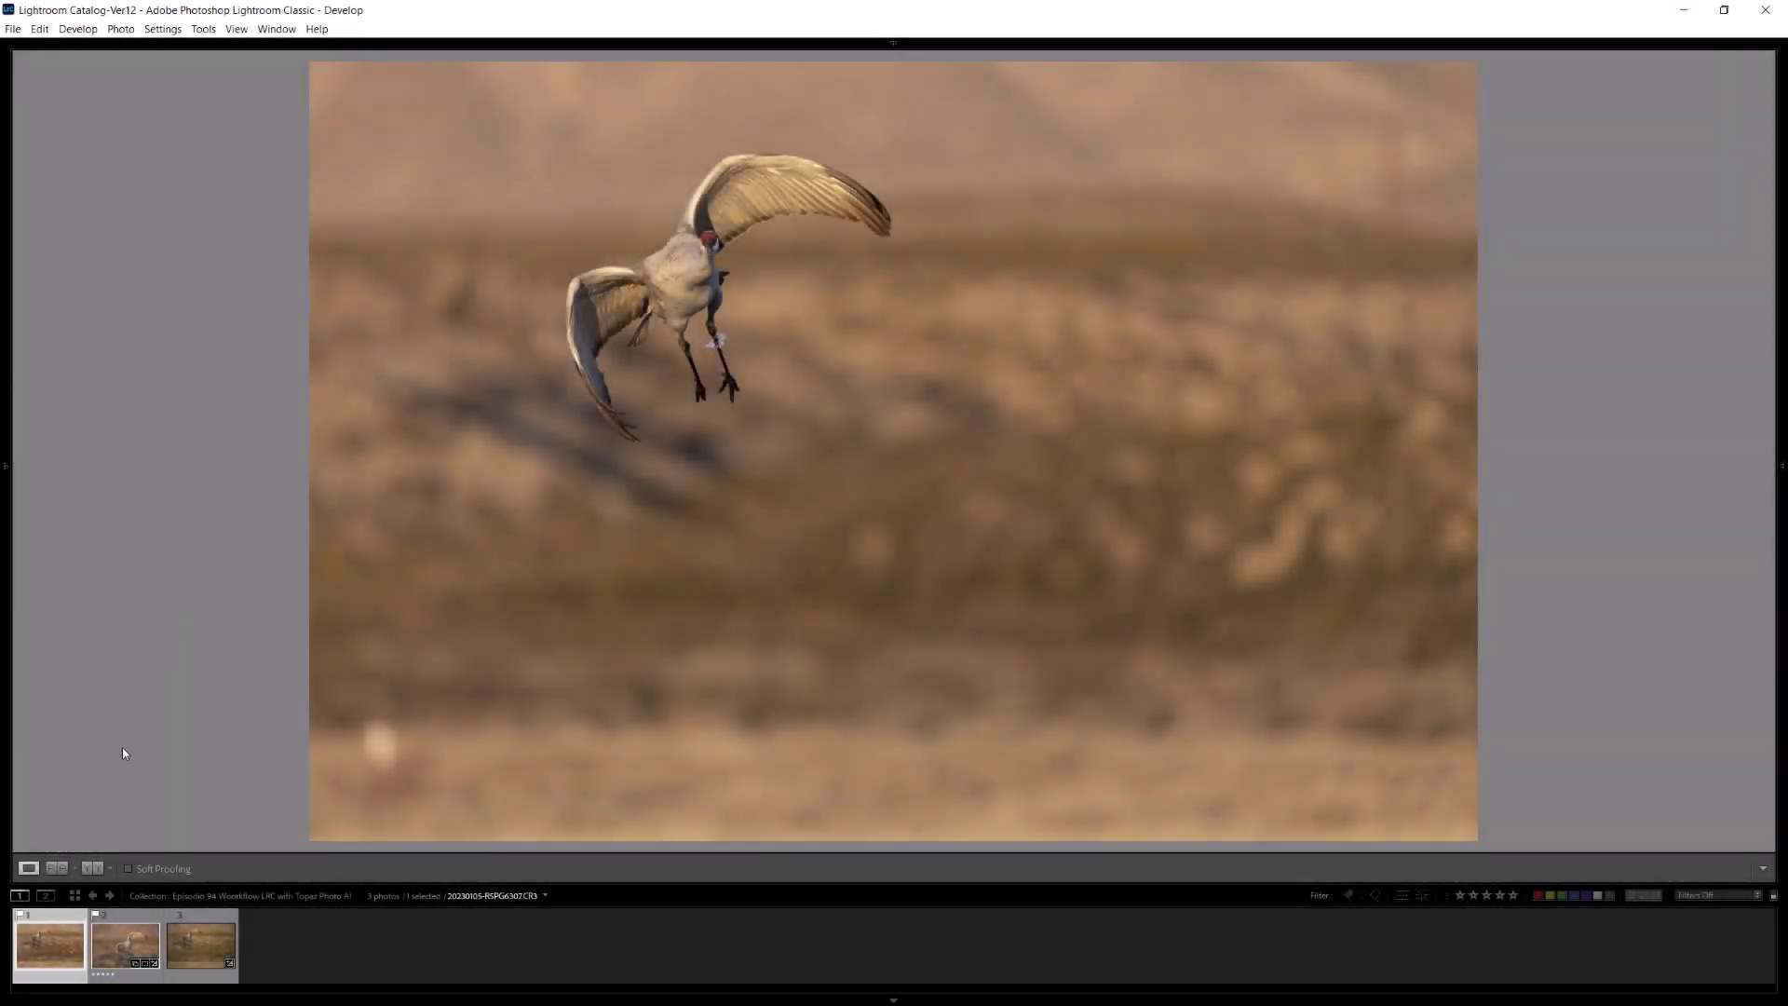
# Restore all panels, inspect the crane's neck at 100%, then return to Fit view.
pyautogui.click(122, 916)
pyautogui.hotkey('shift', 'Tab')
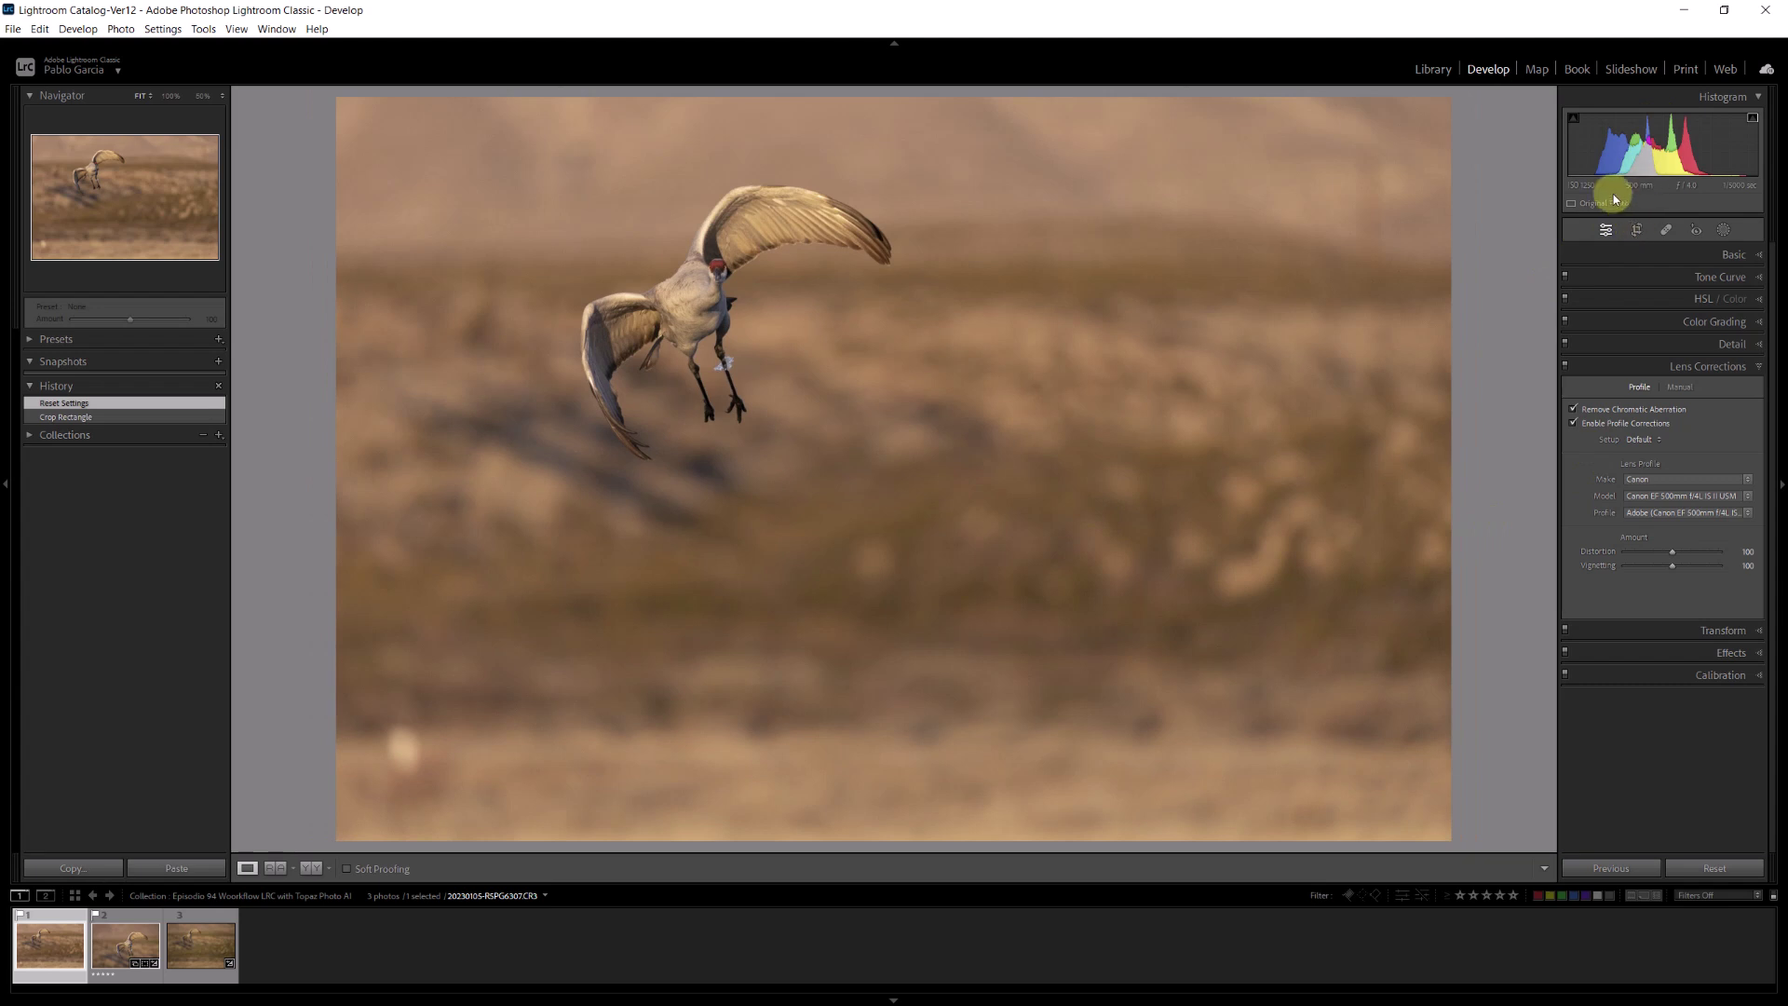
pyautogui.click(722, 289)
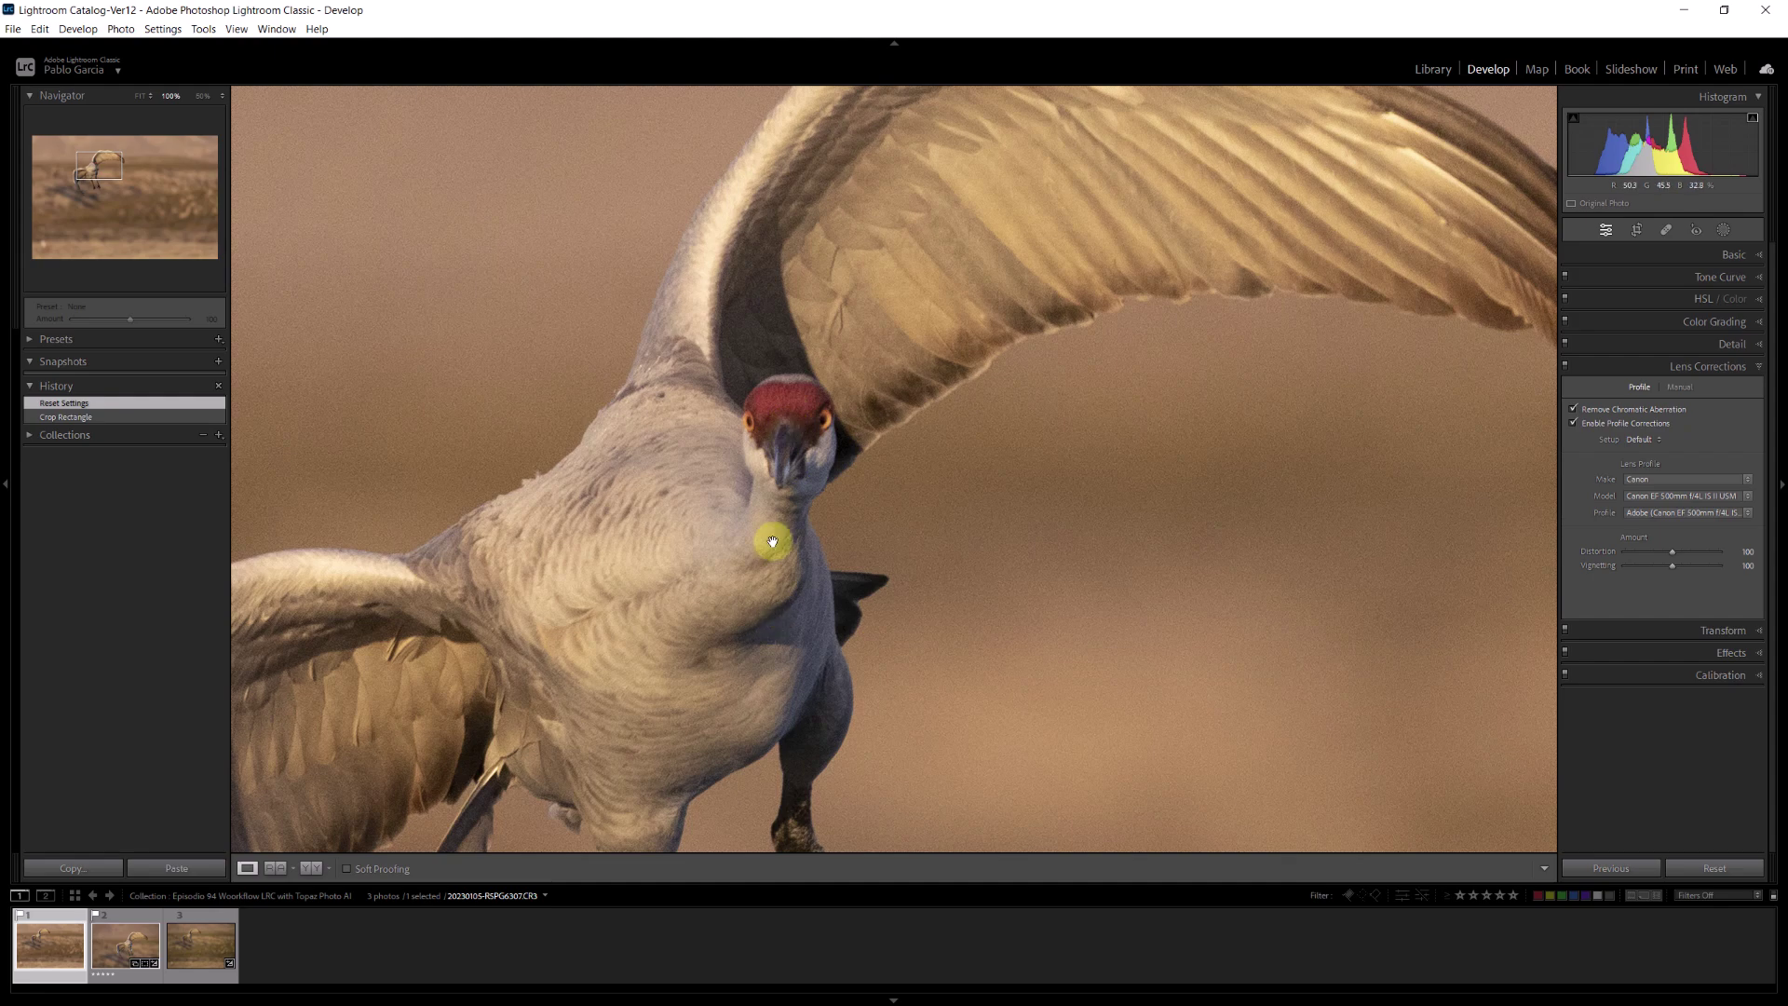
pyautogui.click(760, 490)
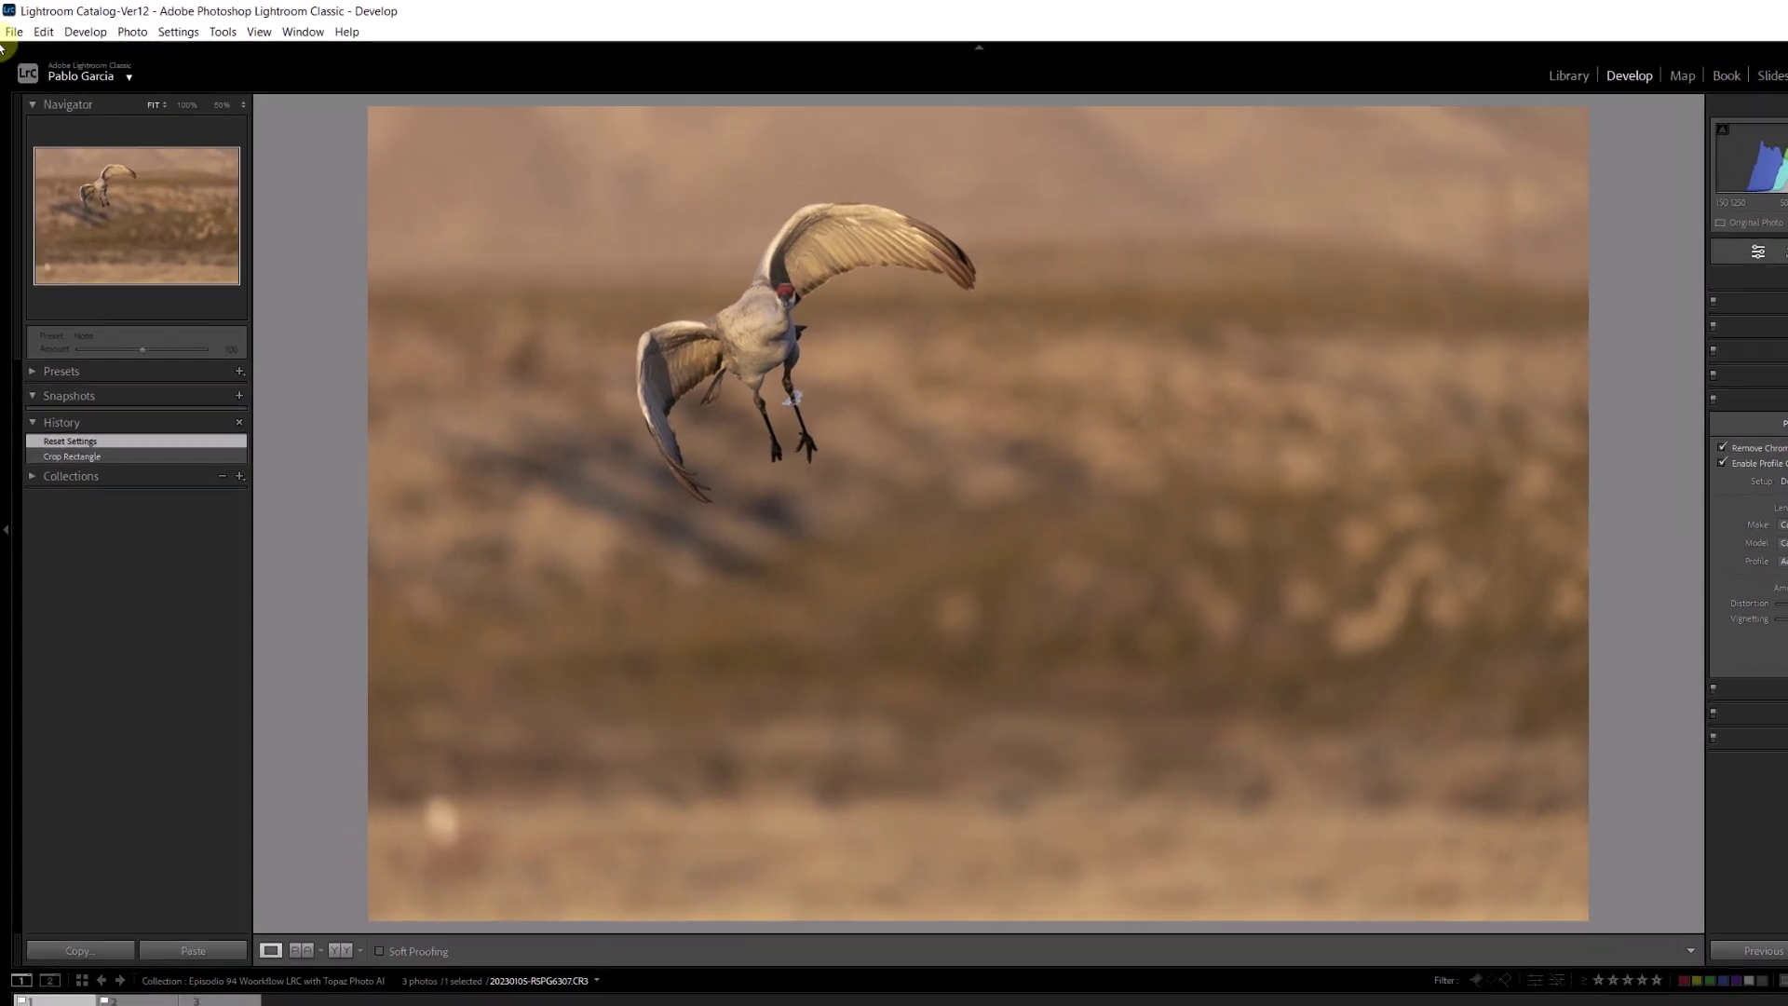
# Run File > Plug-in Extras > Process with Topaz Photo AI on the crane raw file.
pyautogui.click(12, 36)
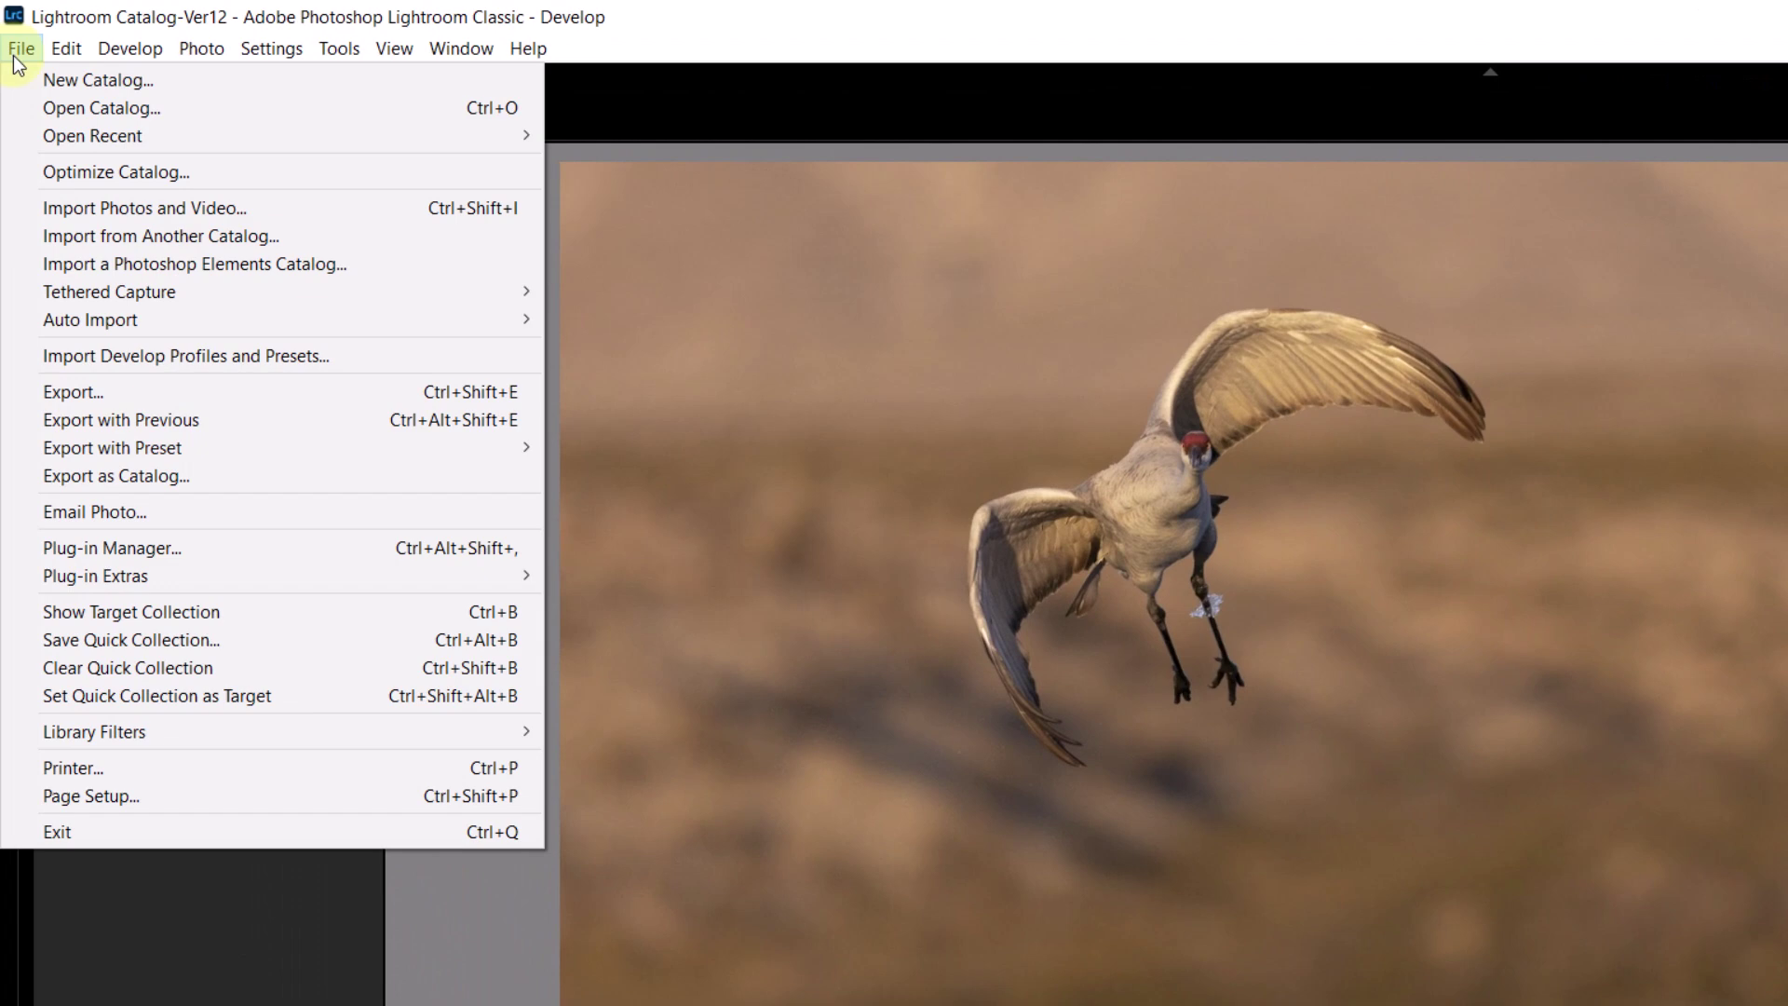
pyautogui.moveTo(96, 583)
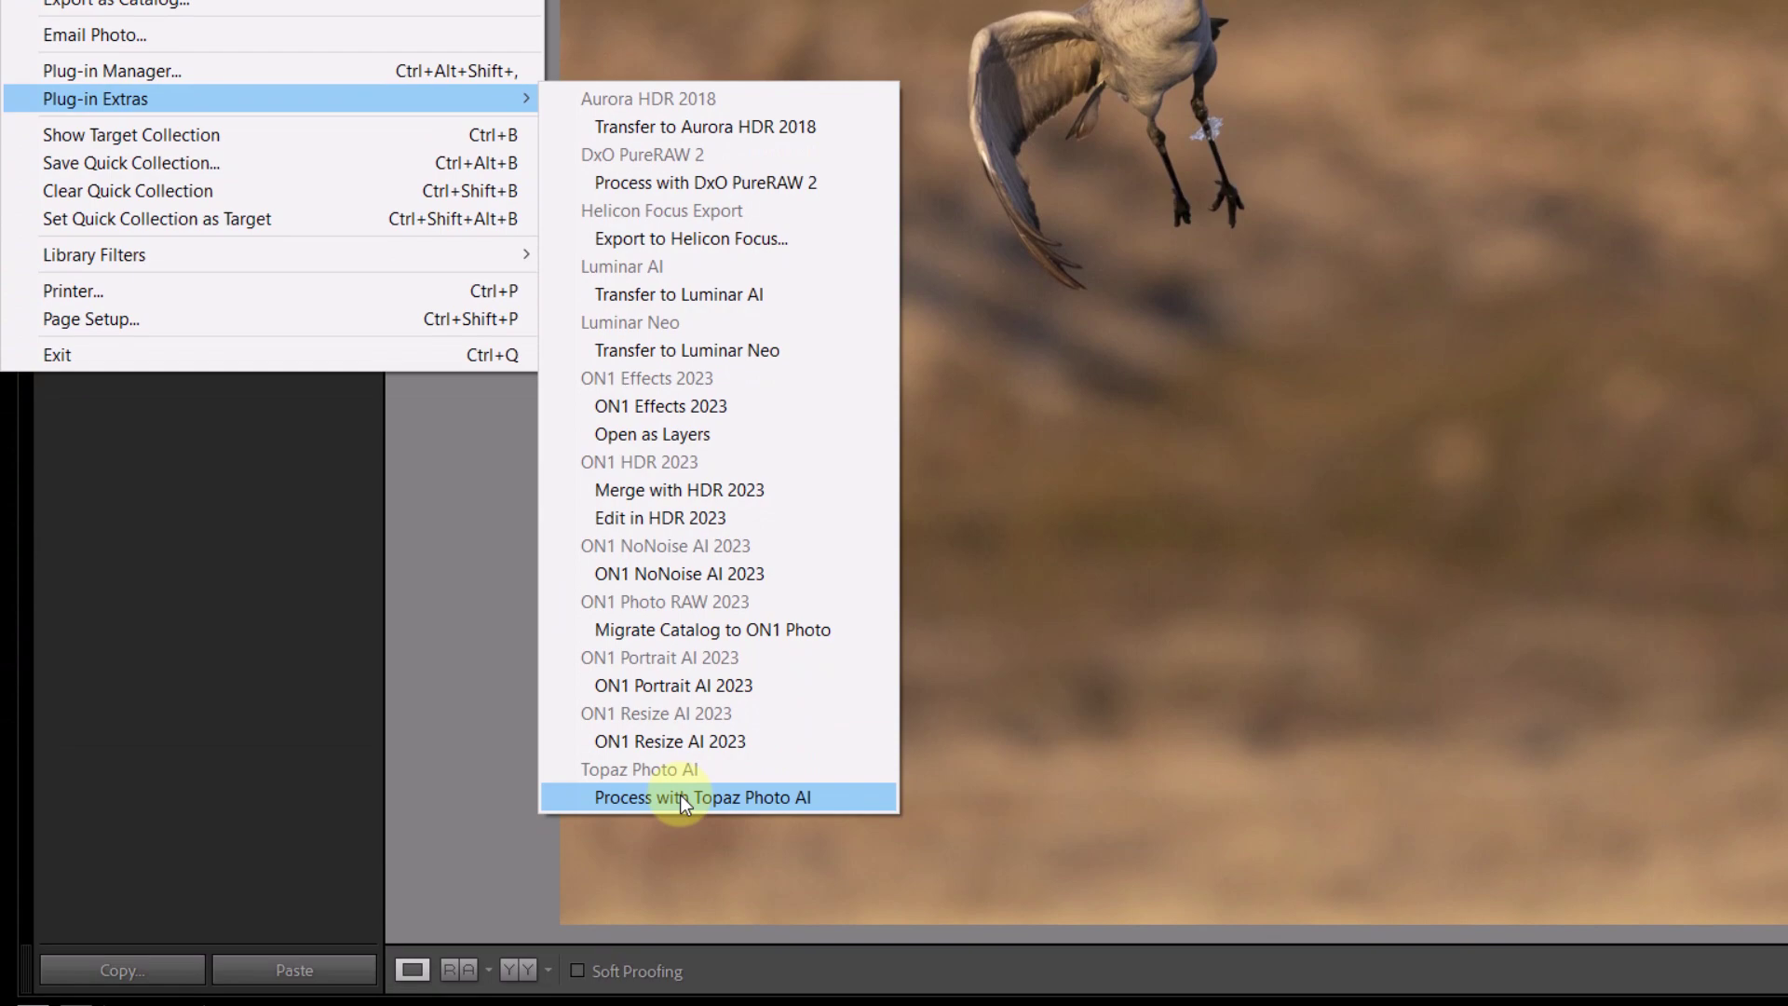
pyautogui.click(680, 795)
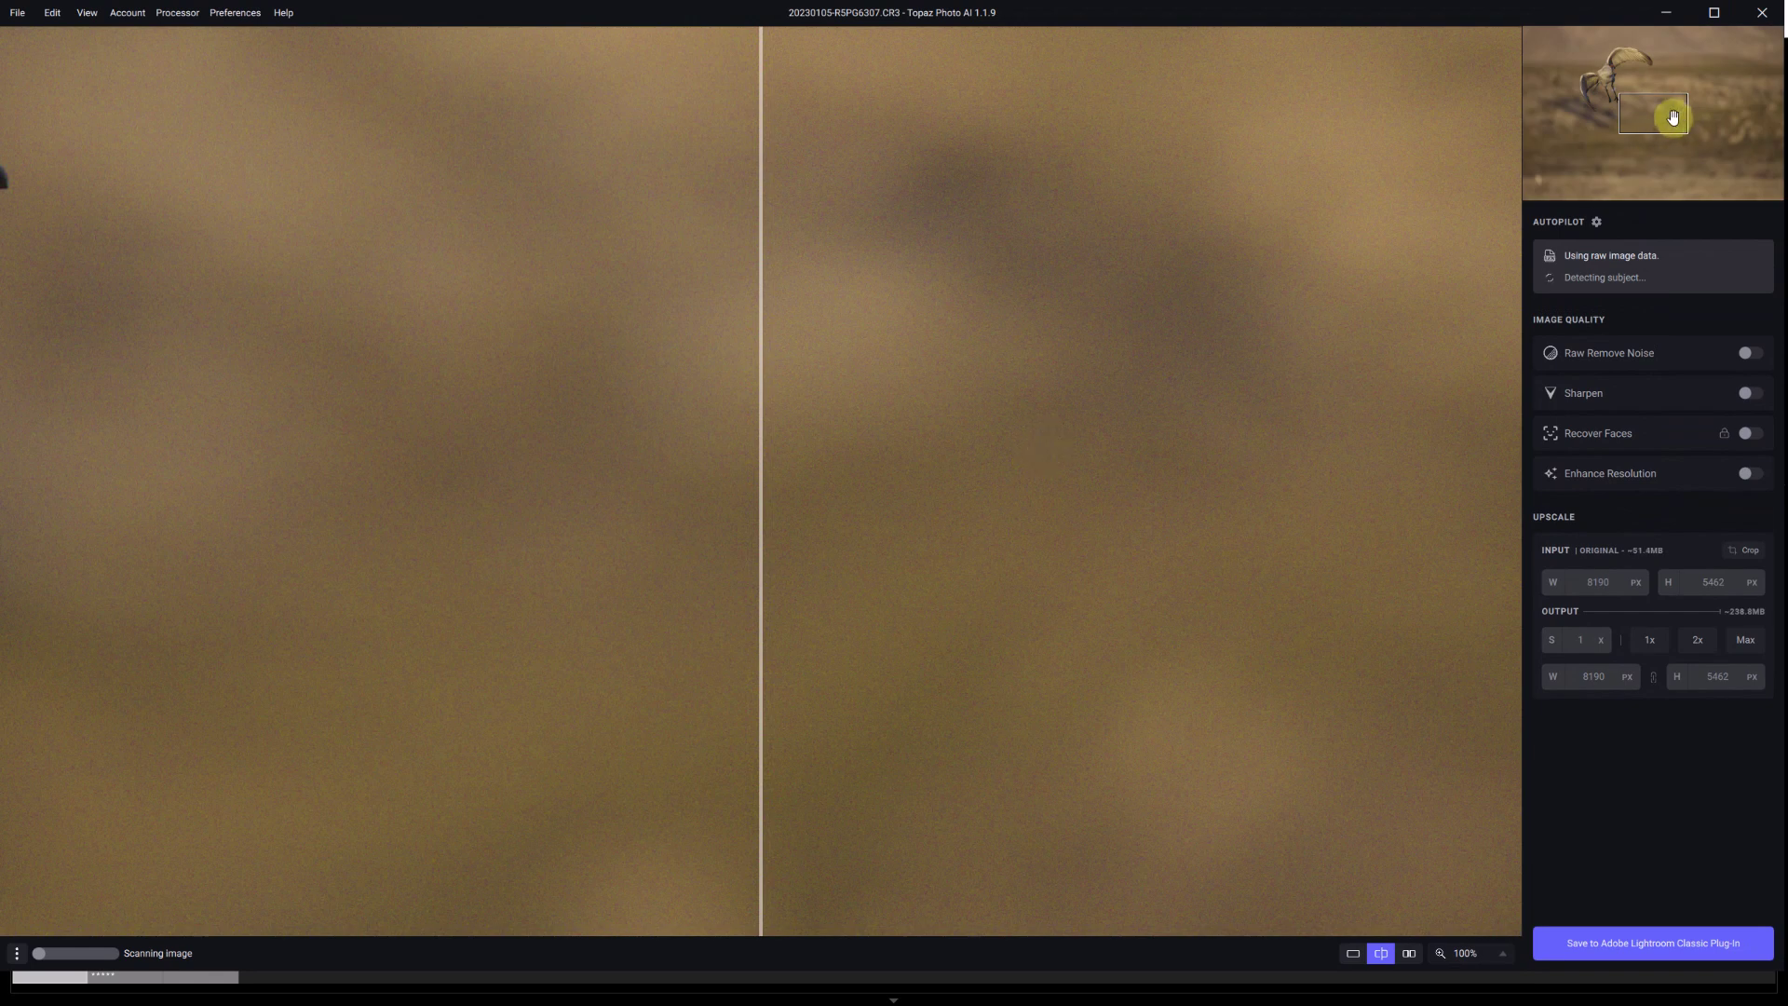
# Pan and zoom the preview to frame the whole crane while Autopilot analyses it.
pyautogui.moveTo(1673, 115); pyautogui.dragTo(1613, 78)
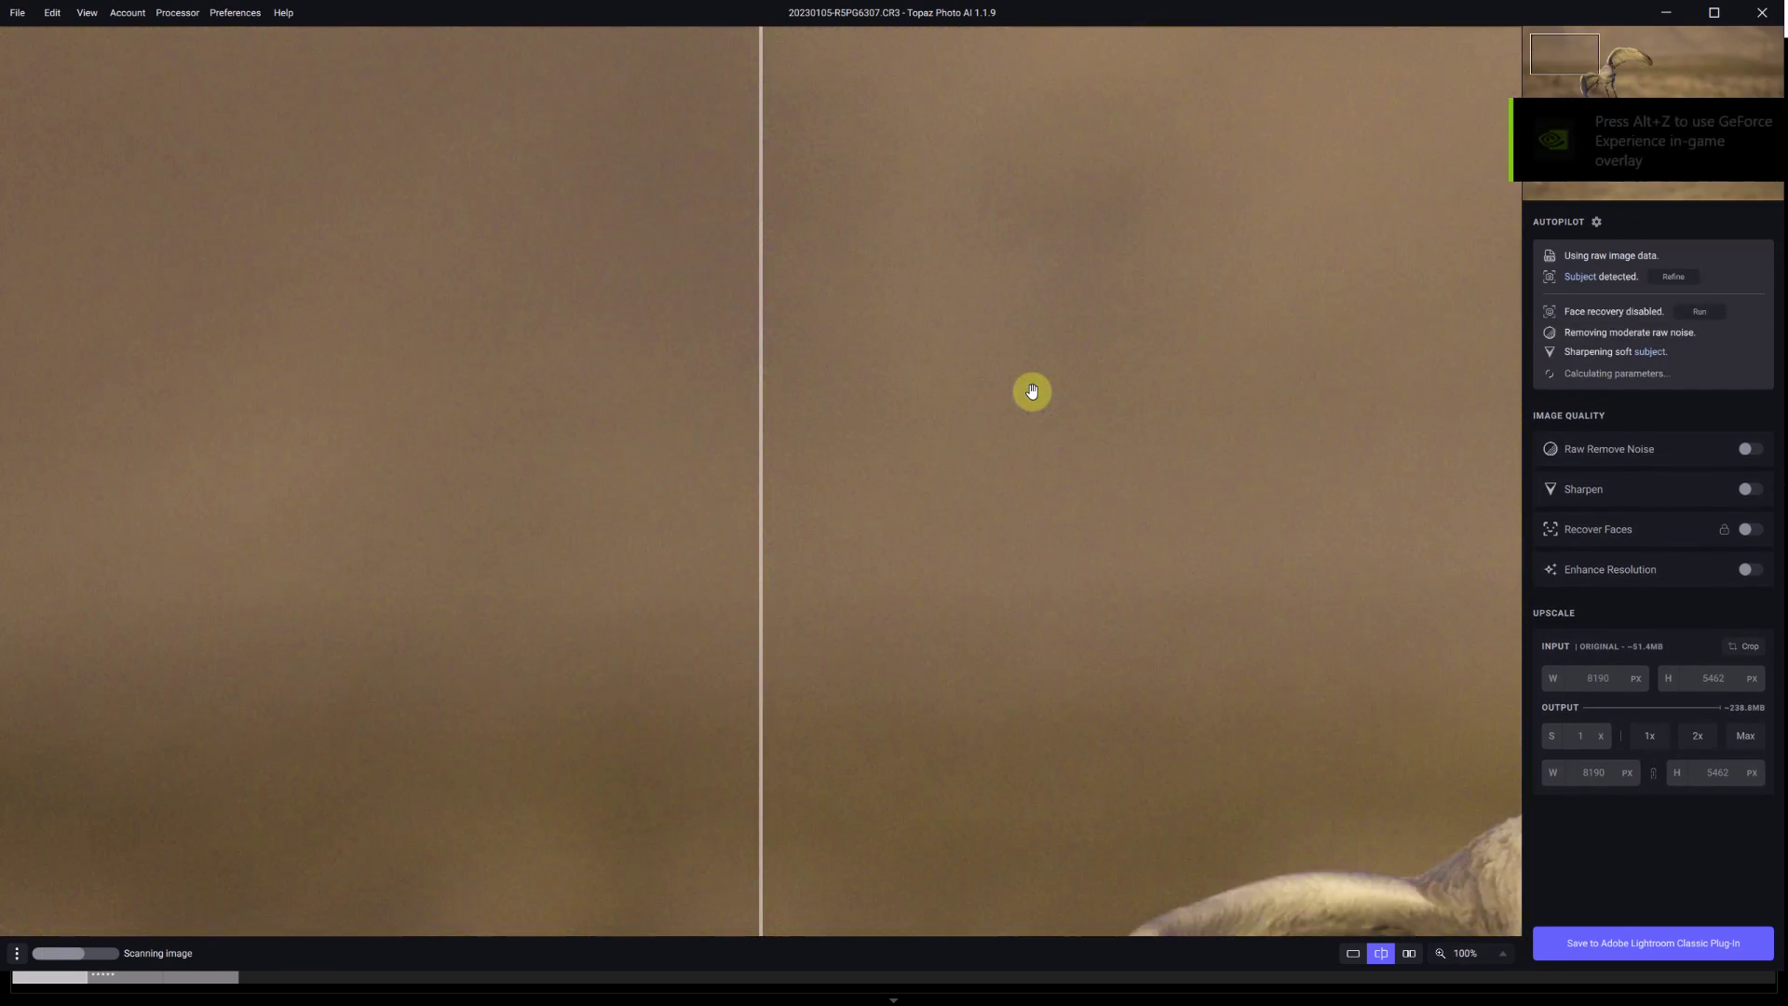
pyautogui.scroll(-2, 1032, 391)
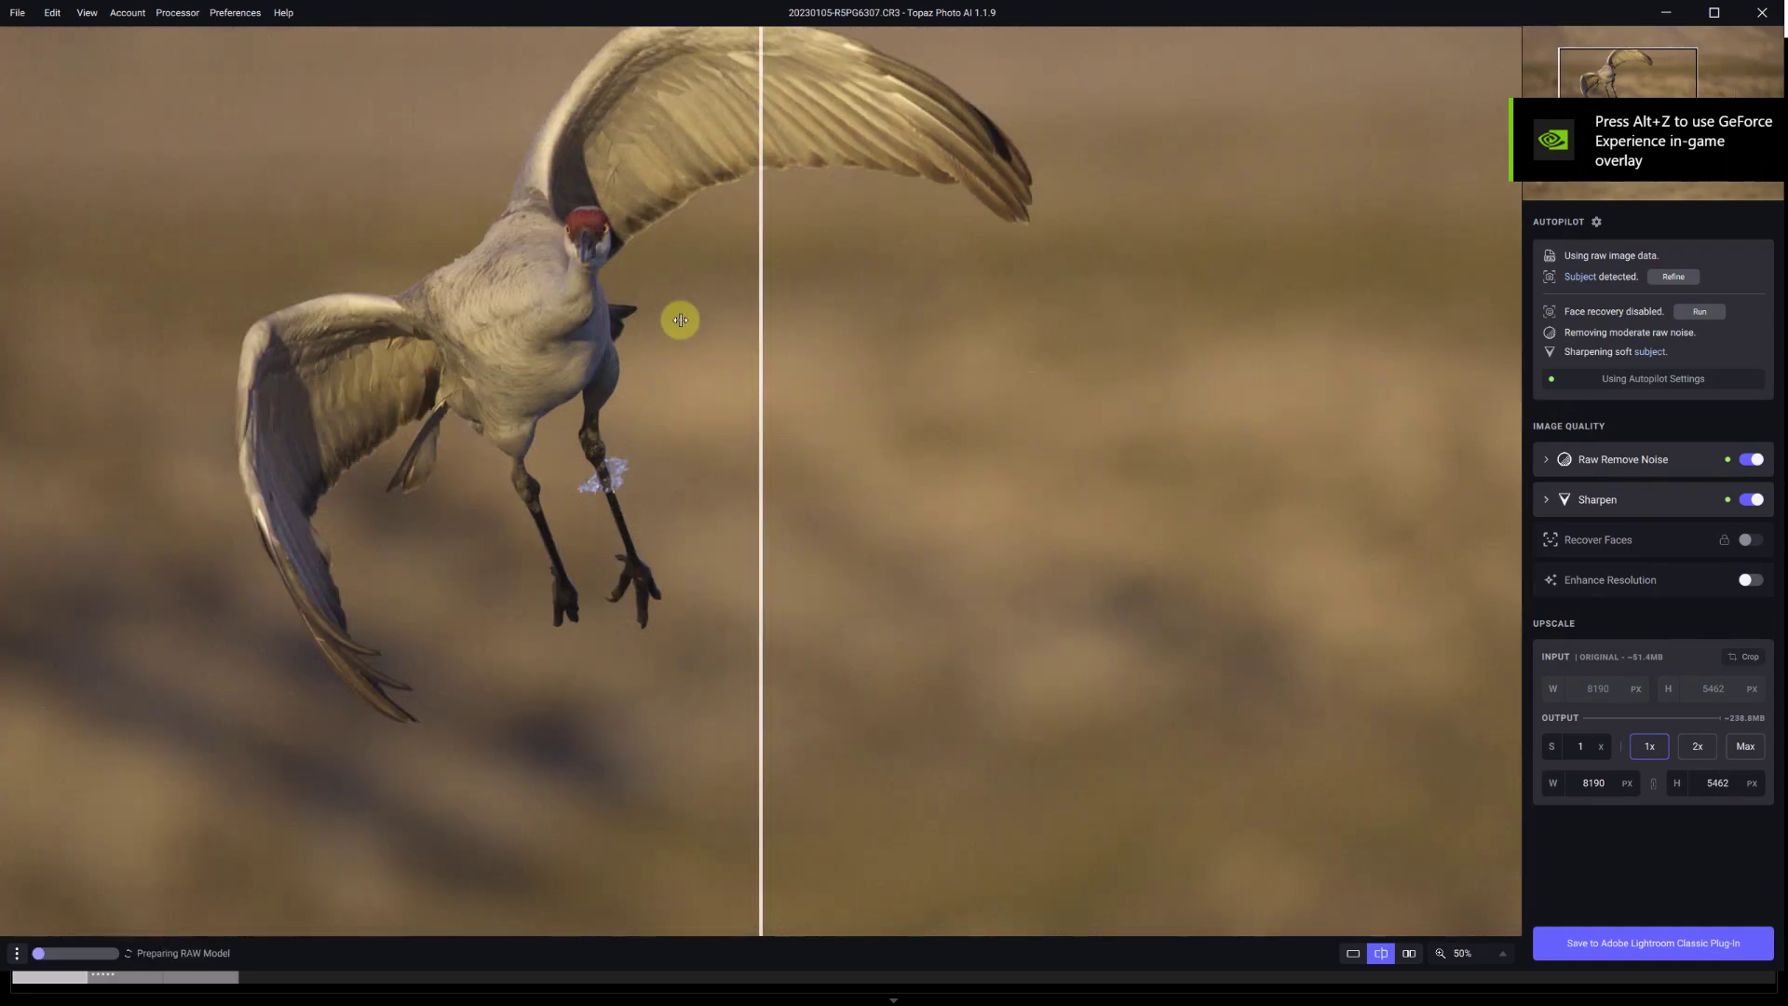
pyautogui.moveTo(679, 320); pyautogui.dragTo(686, 423)
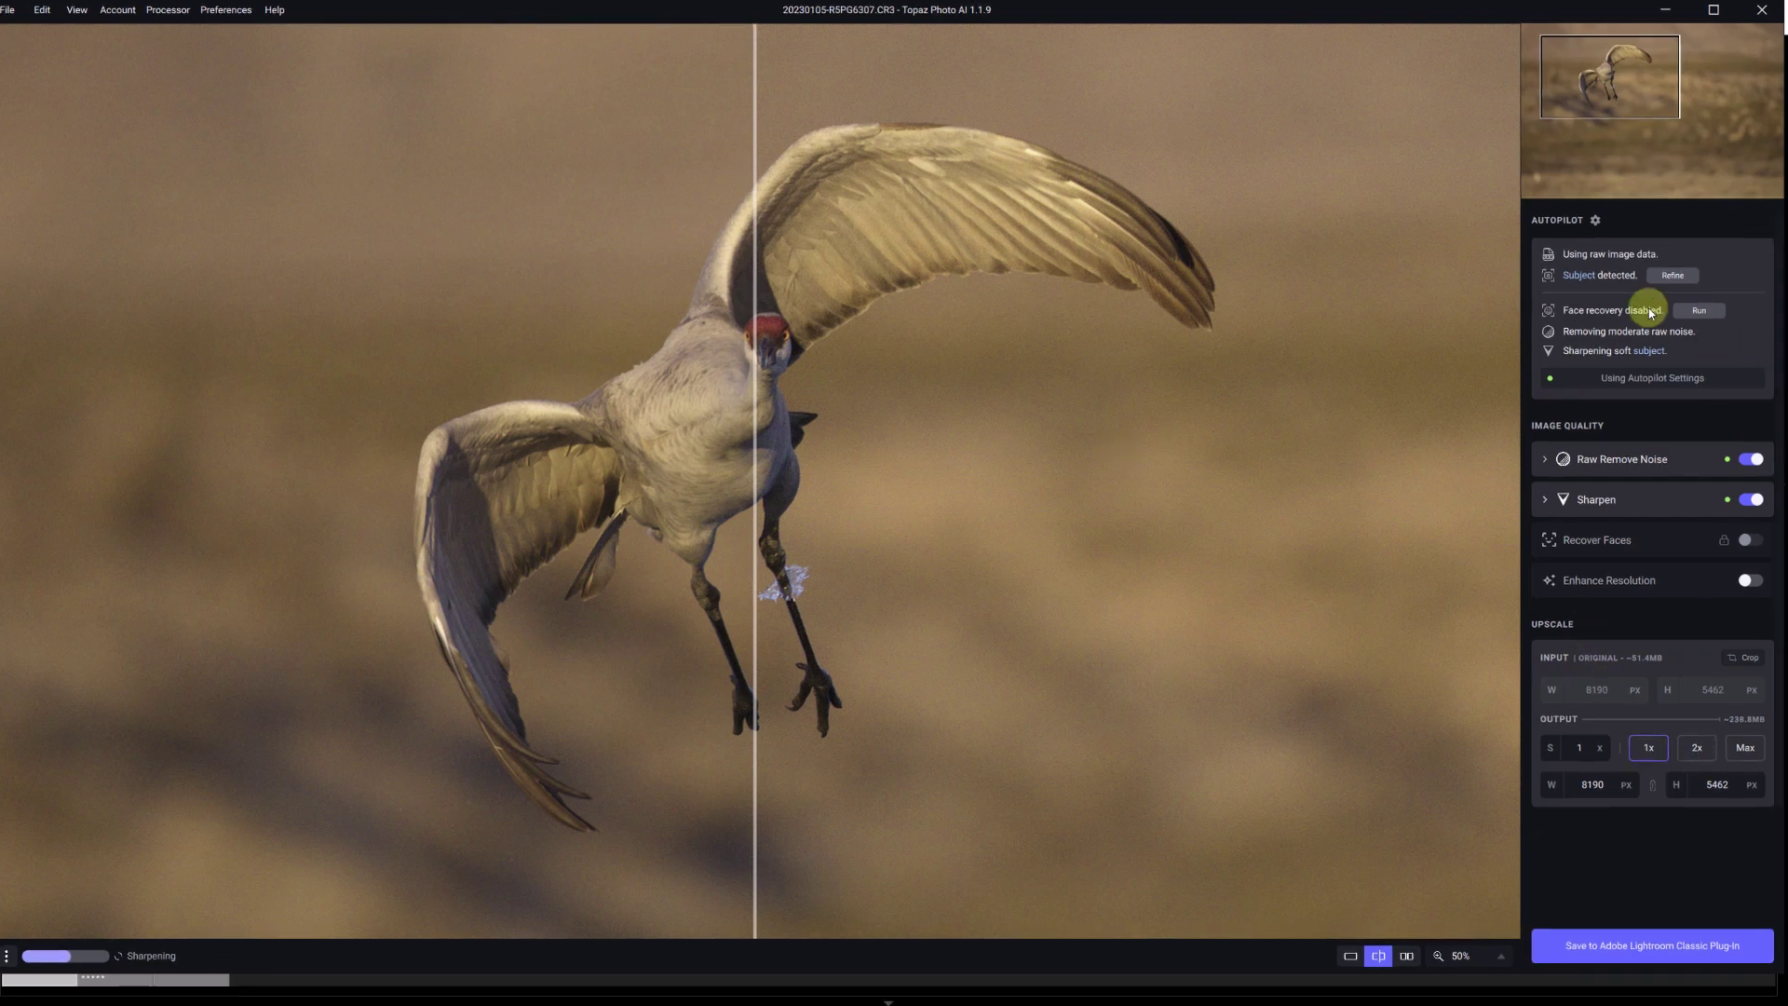
pyautogui.moveTo(1576, 275)
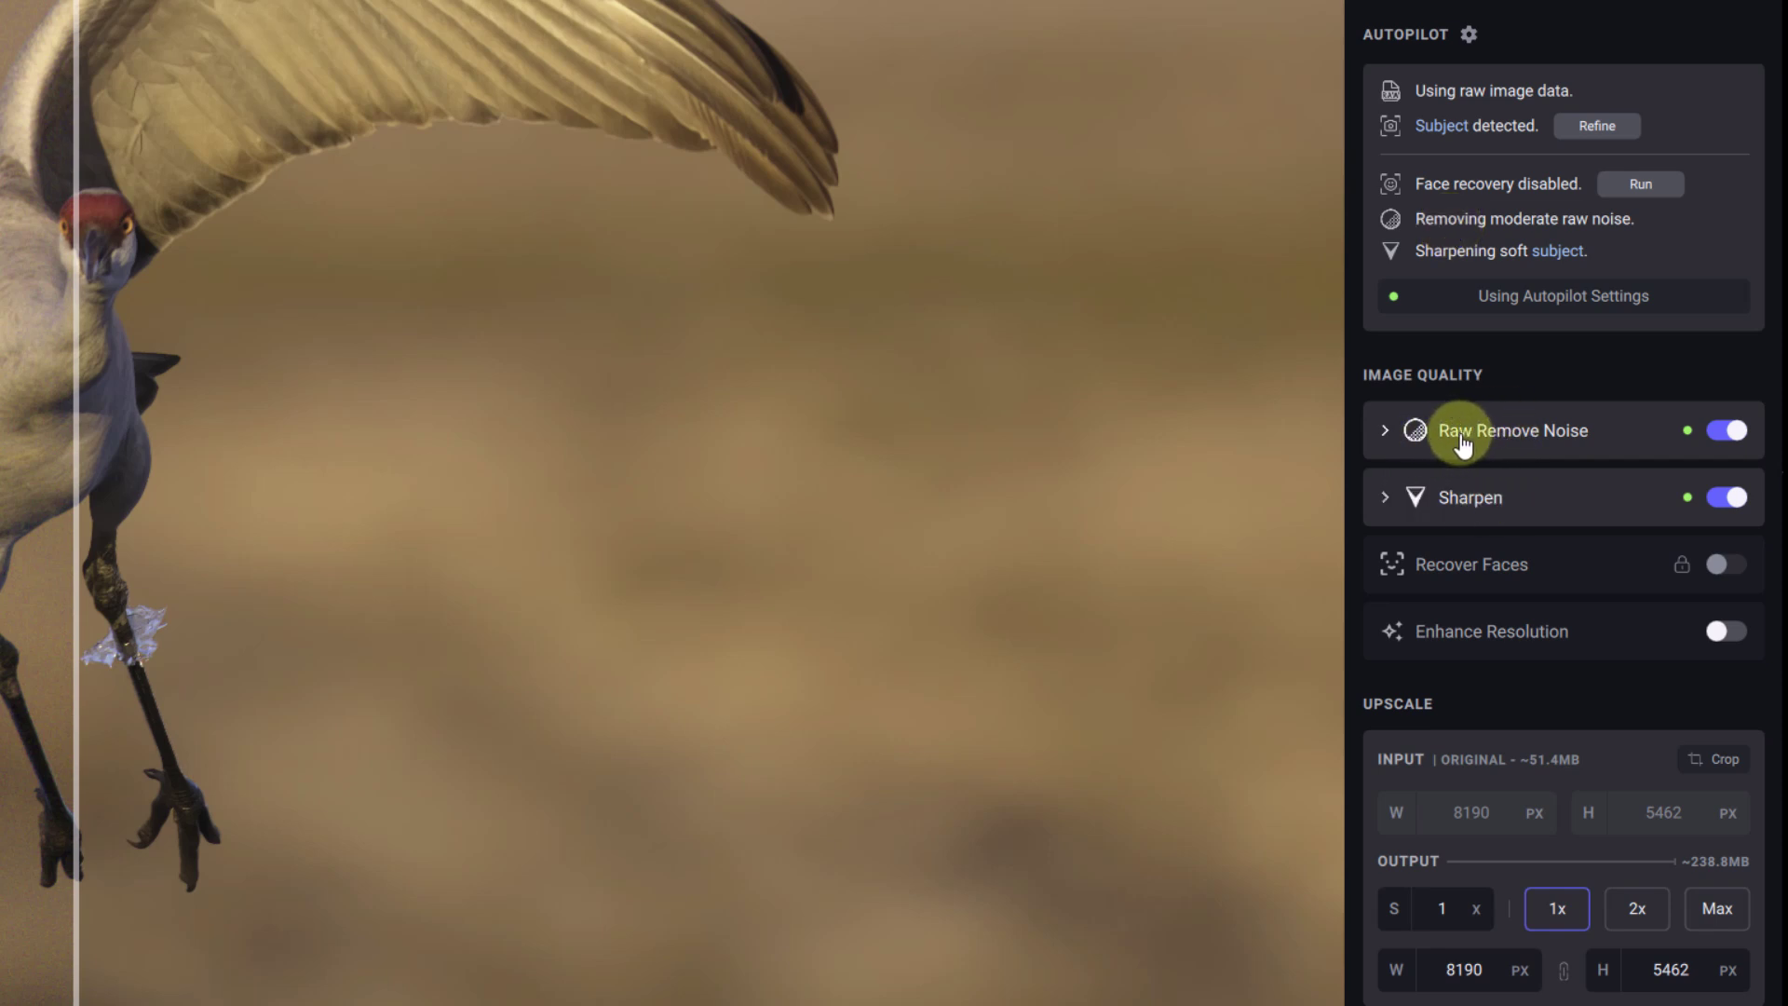
# Expand Raw Remove Noise (Normal, Strength 1, Detail 32) and compare before/after at 100% on the crane.
pyautogui.click(1386, 438)
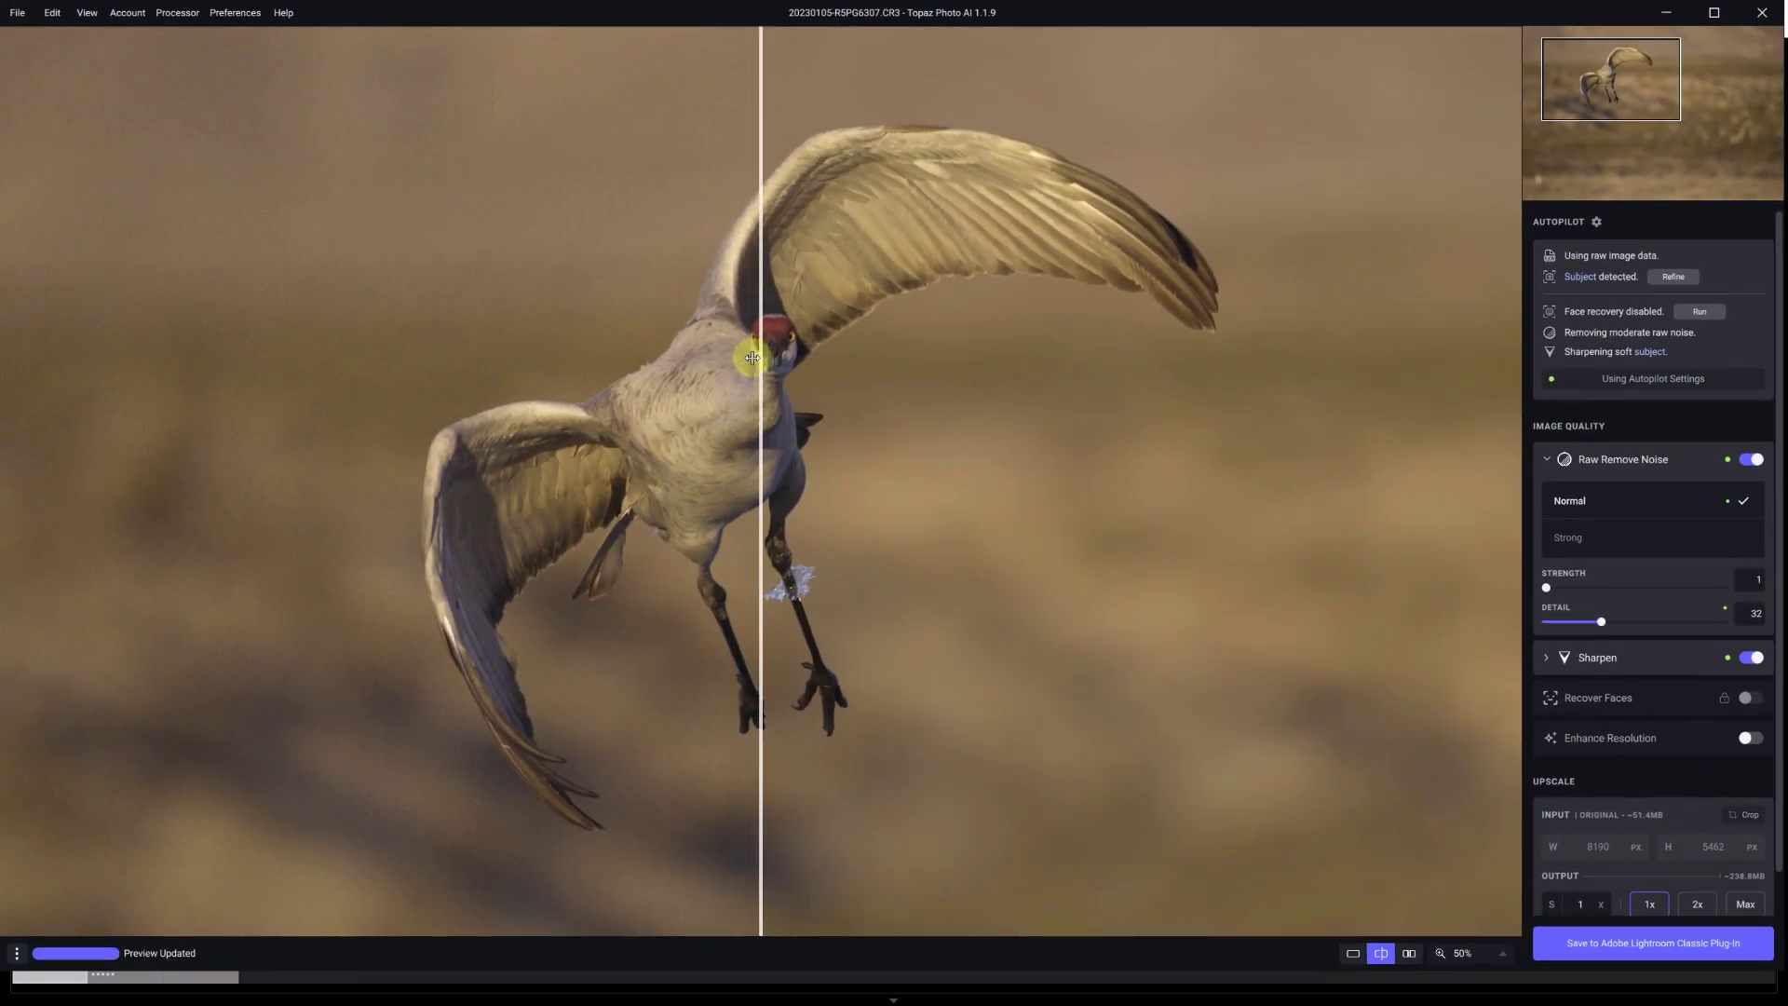
pyautogui.moveTo(759, 357); pyautogui.dragTo(306, 327)
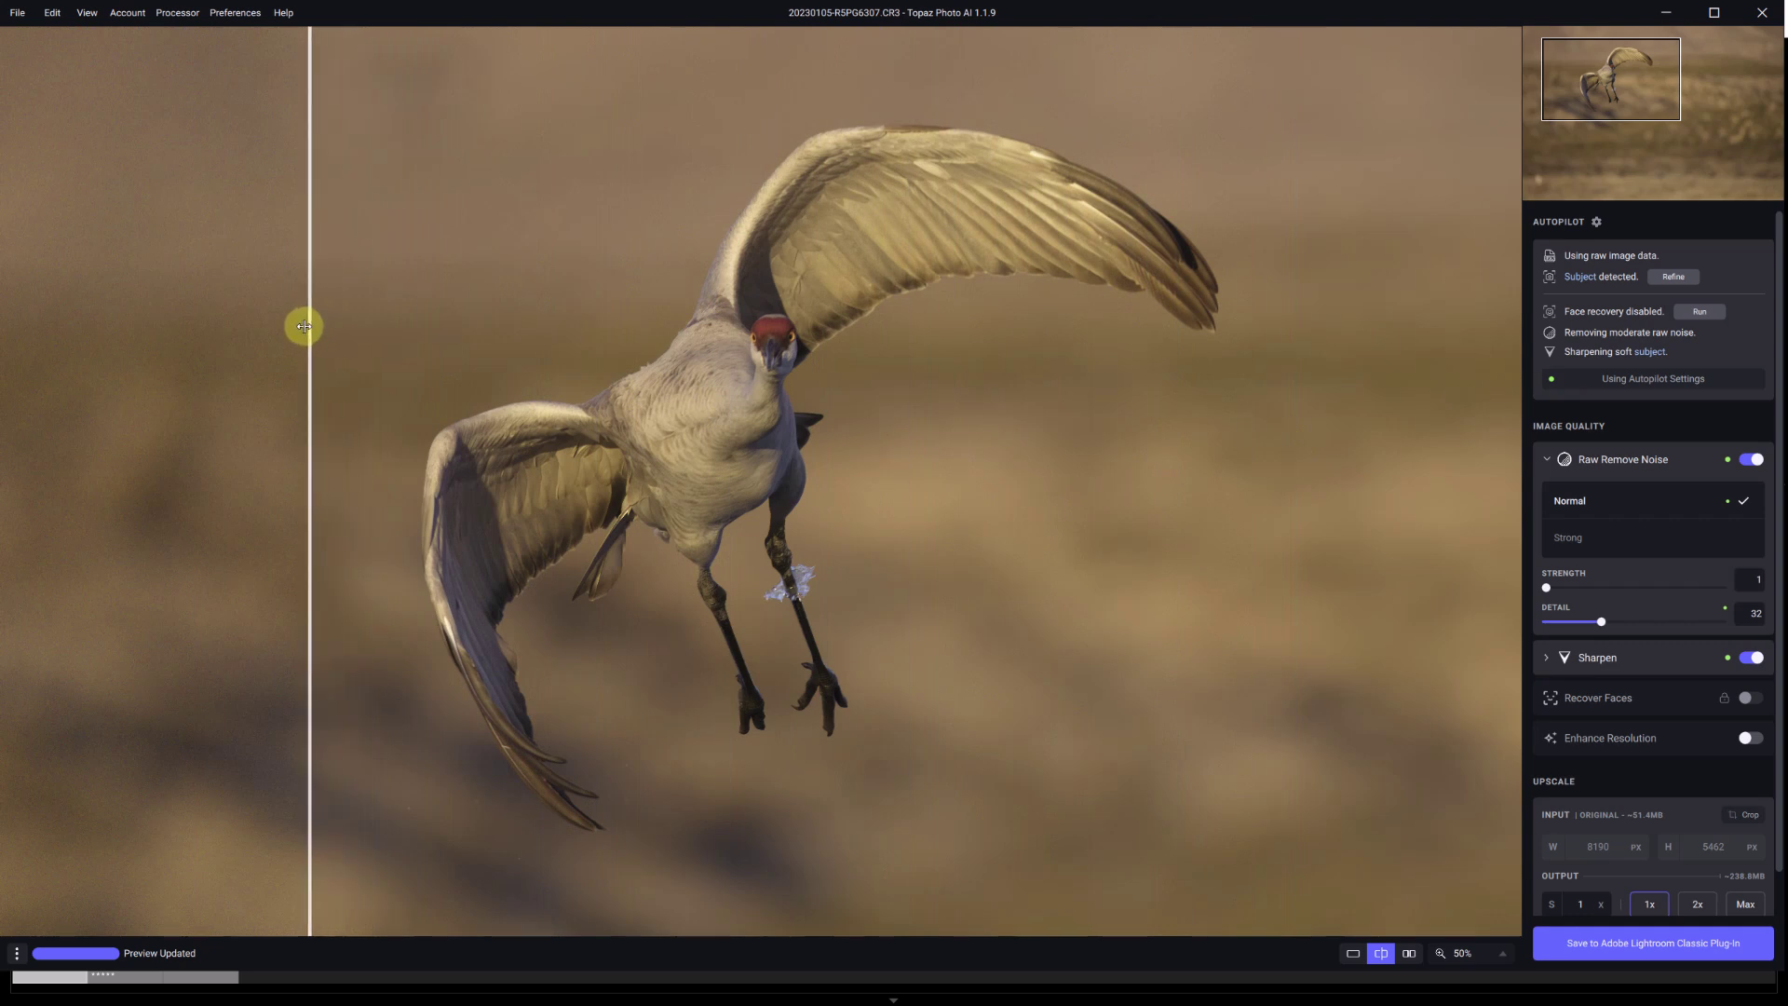
pyautogui.moveTo(307, 327); pyautogui.dragTo(246, 335)
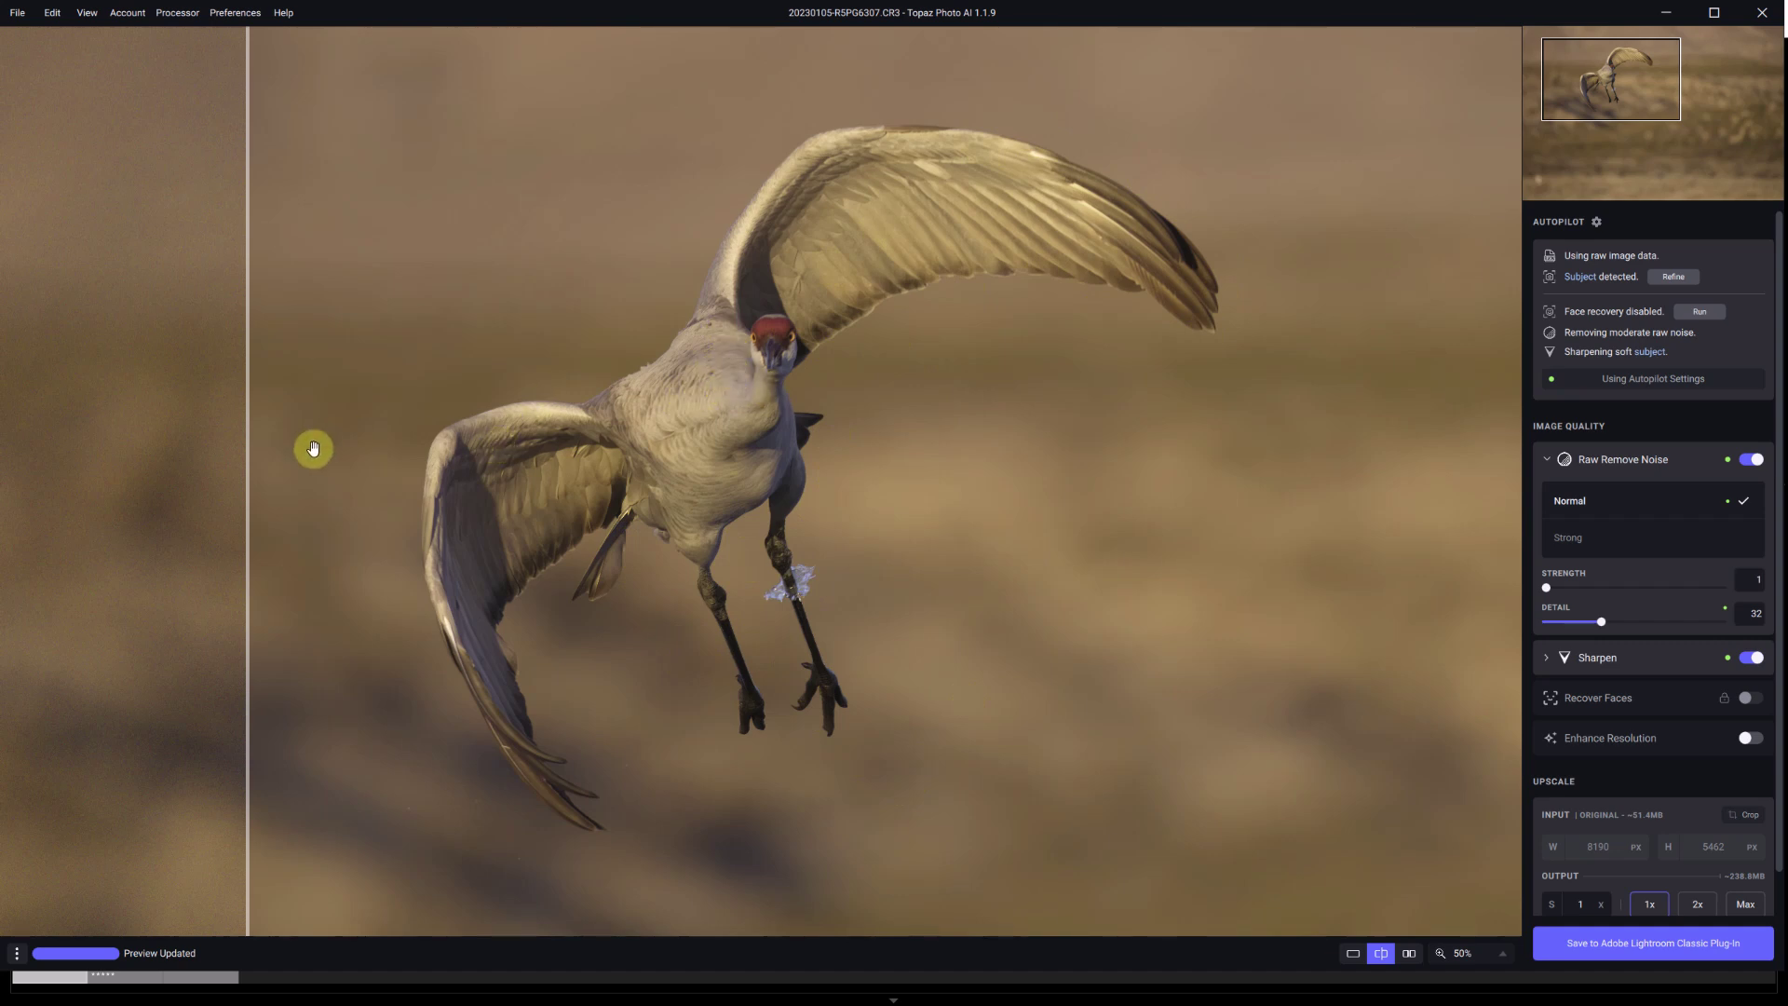
pyautogui.scroll(1, 720, 395)
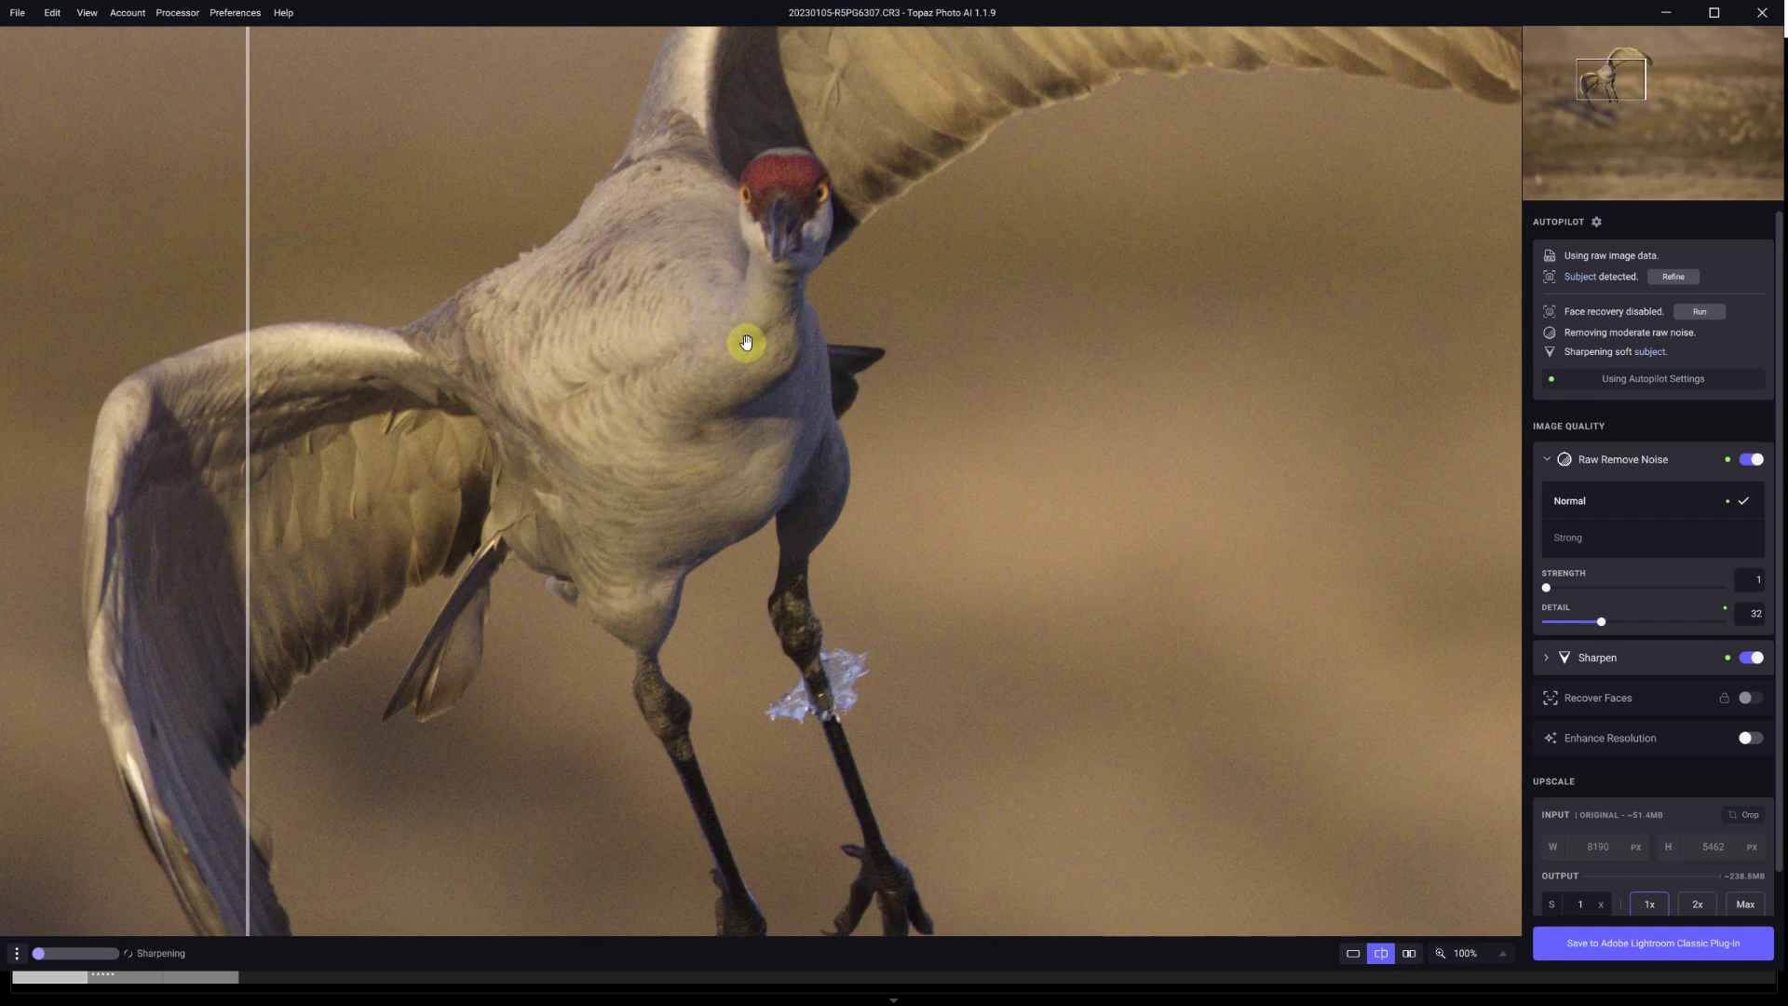
pyautogui.moveTo(746, 347); pyautogui.dragTo(767, 474)
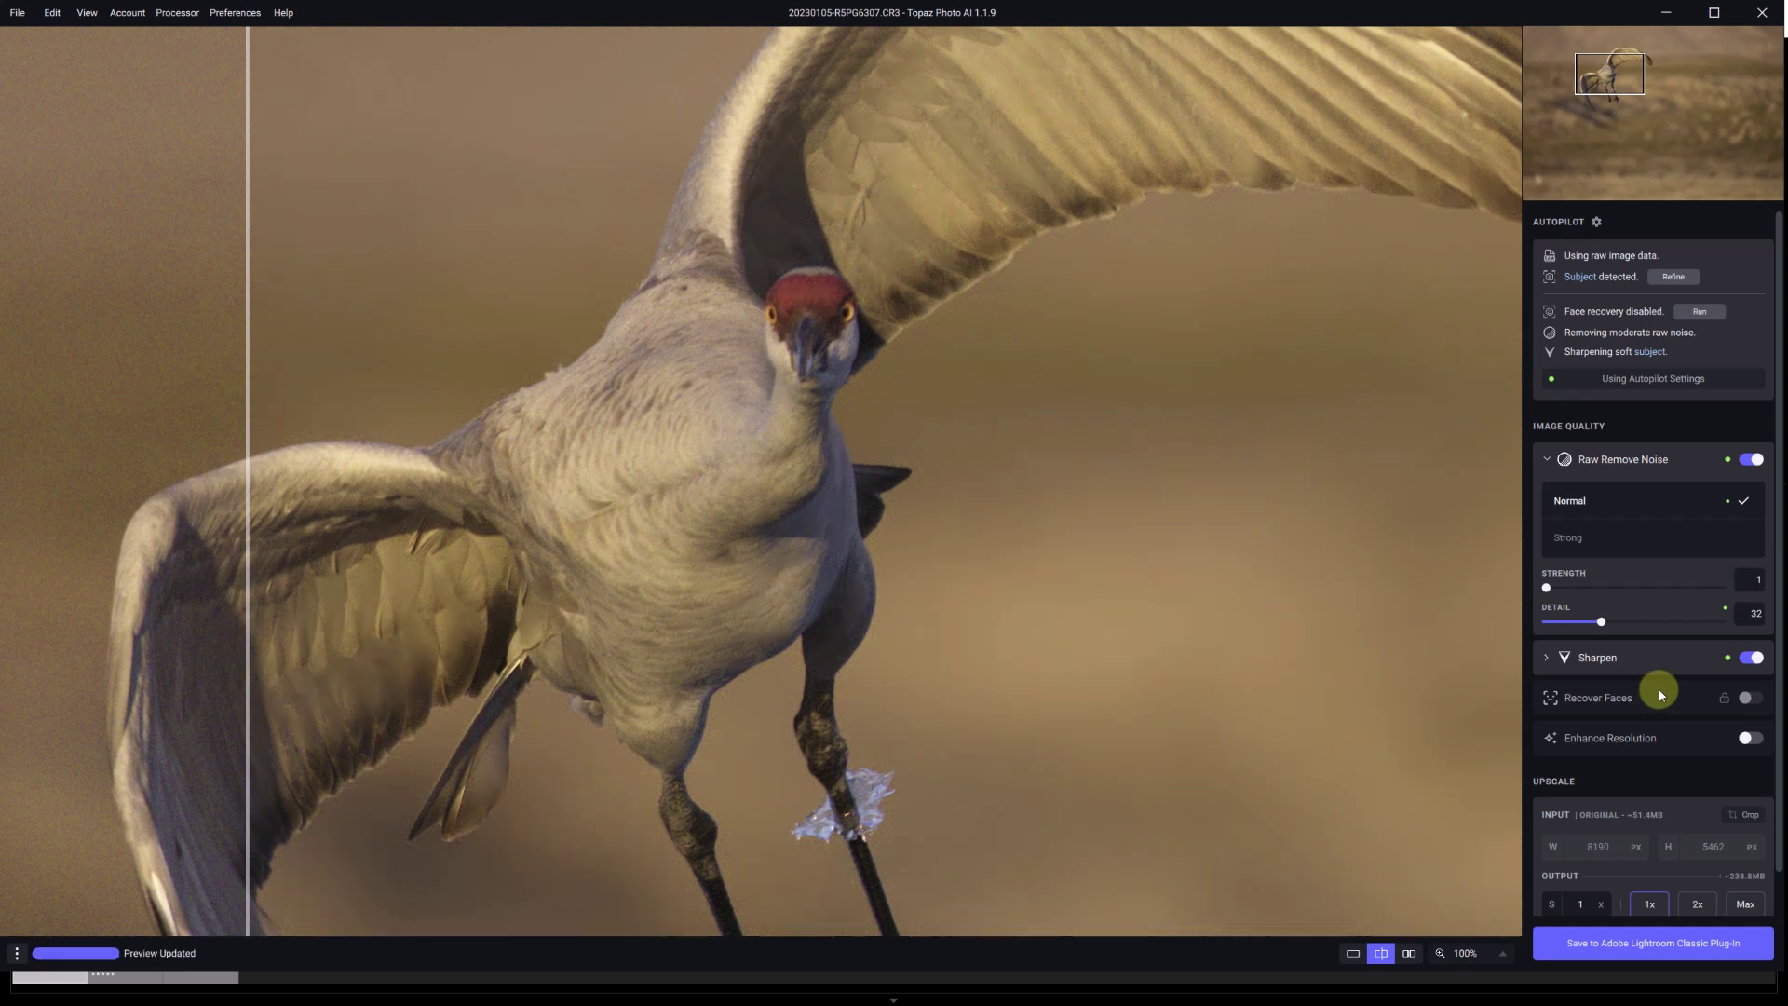
pyautogui.moveTo(227, 529); pyautogui.dragTo(712, 559)
# Increase Standard sharpening strength from 7 to 23, comparing the feathers against the original.
pyautogui.click(1547, 658)
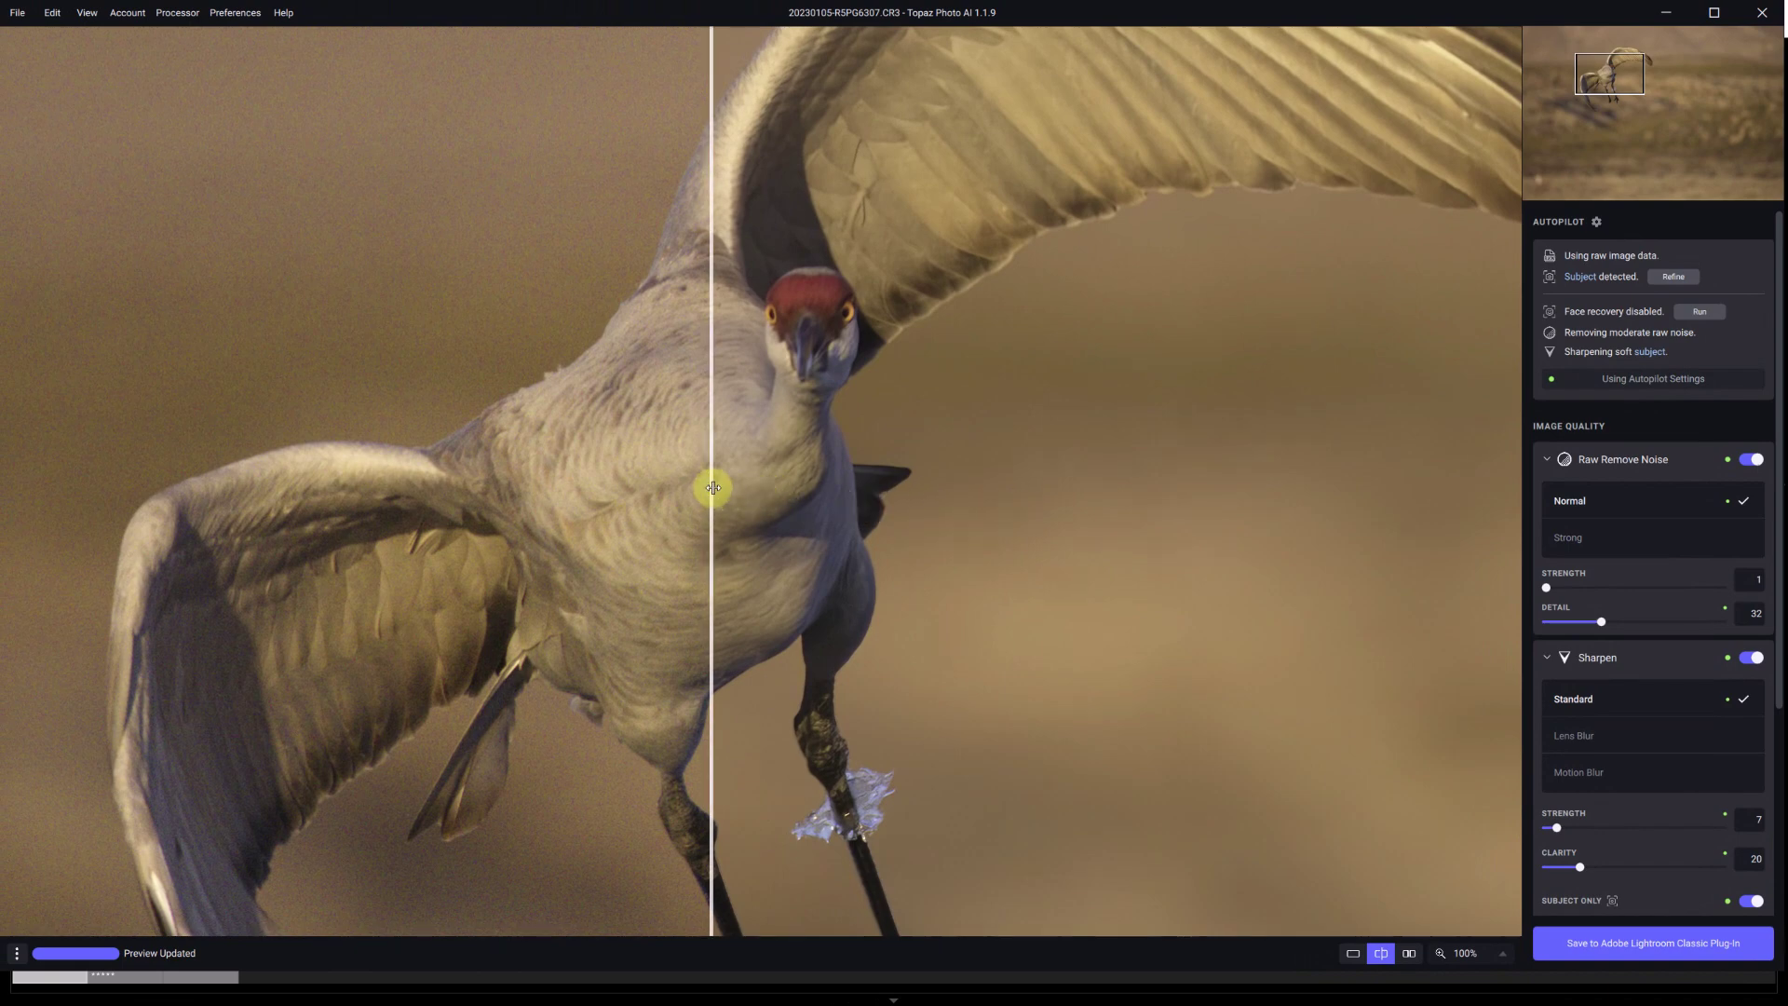
pyautogui.moveTo(714, 487); pyautogui.dragTo(620, 487)
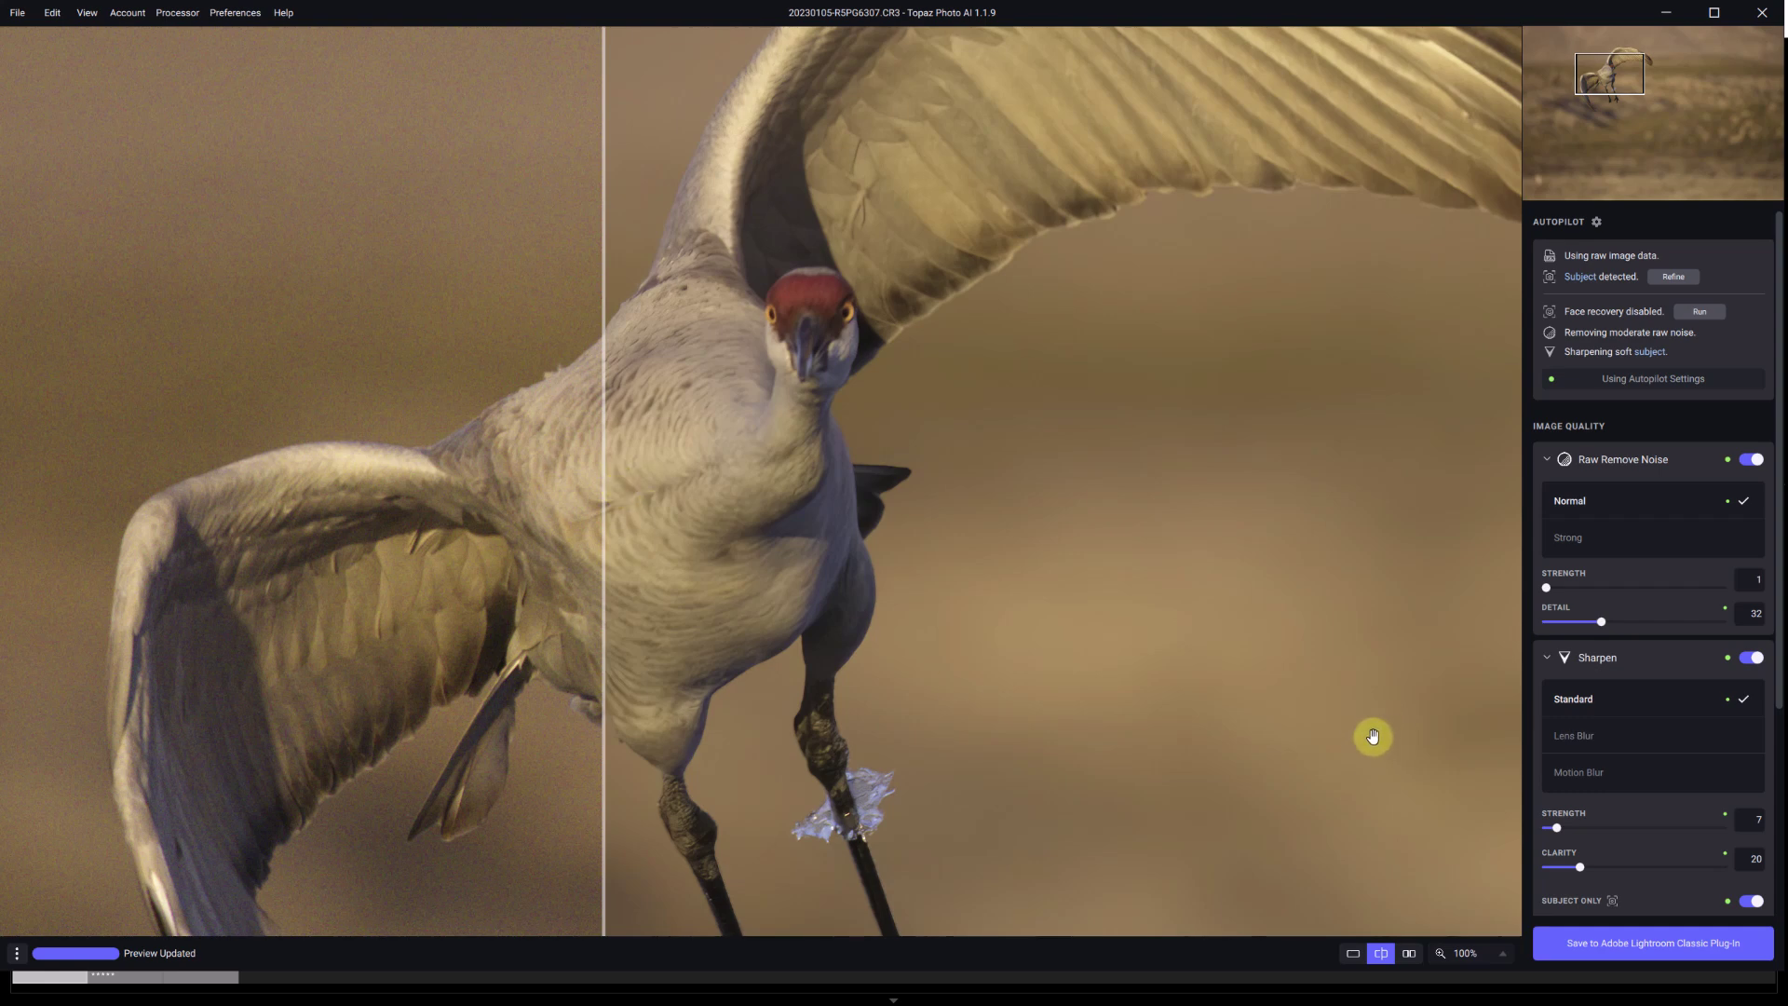
pyautogui.moveTo(1559, 831); pyautogui.dragTo(1584, 828)
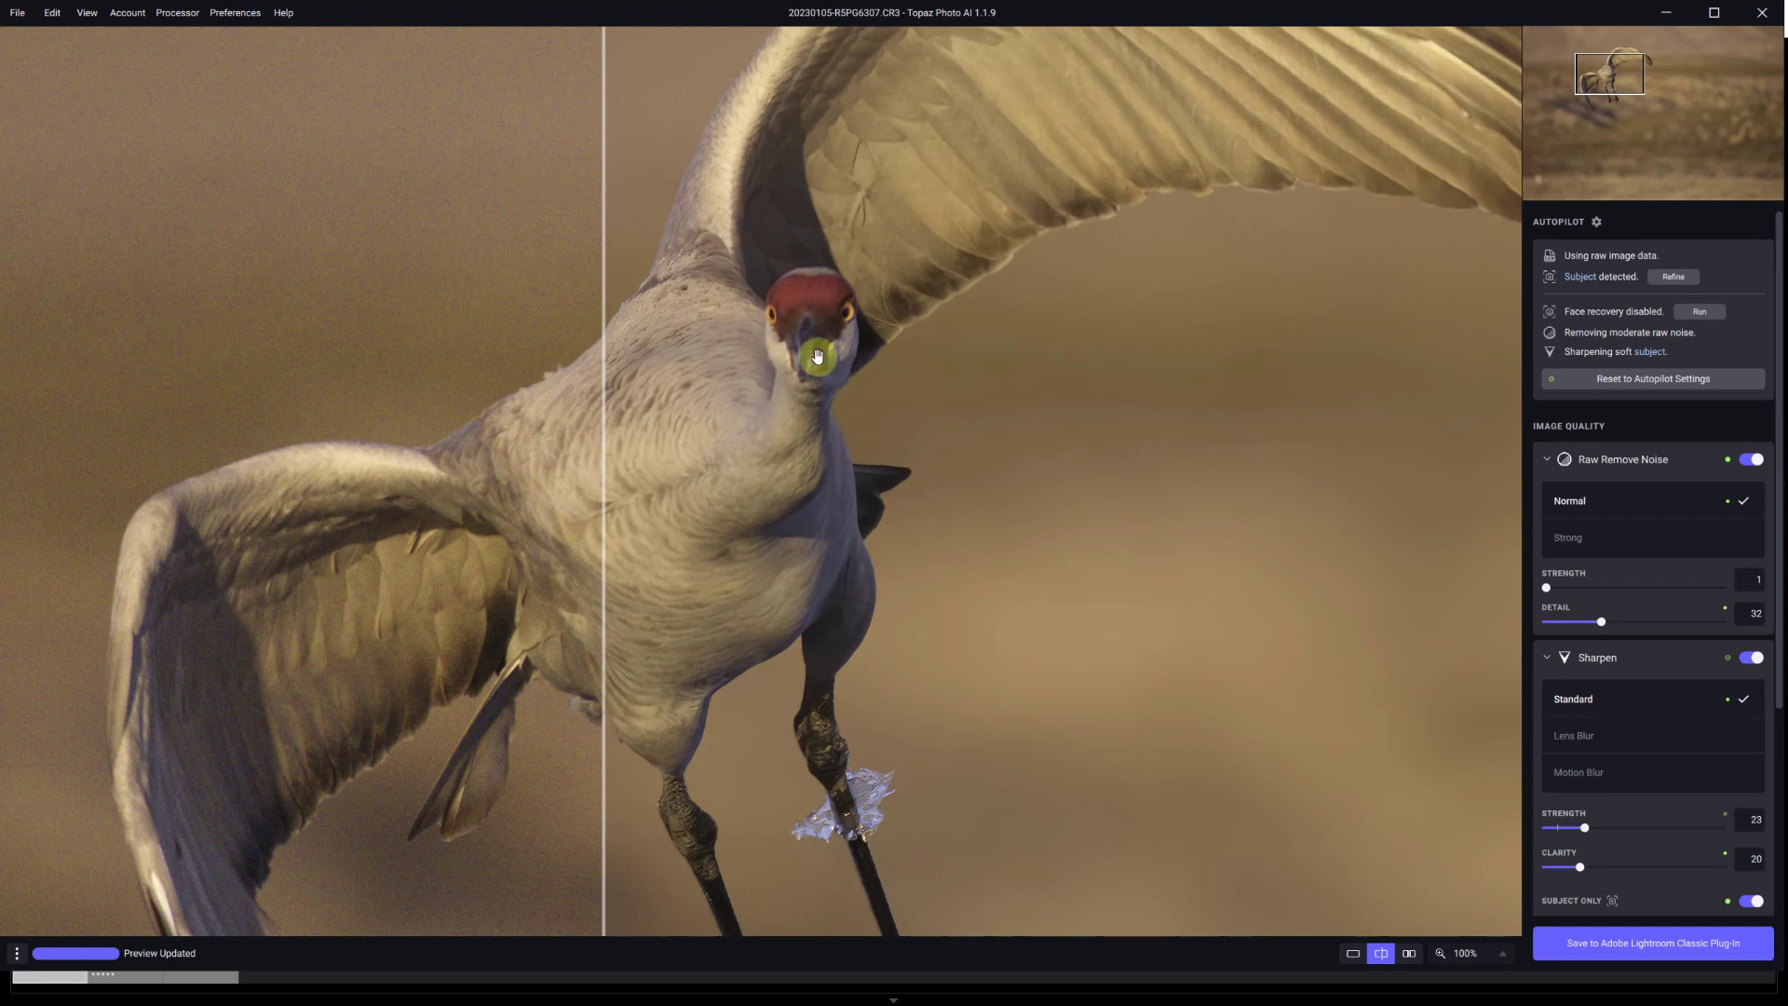
pyautogui.moveTo(606, 473); pyautogui.dragTo(511, 423)
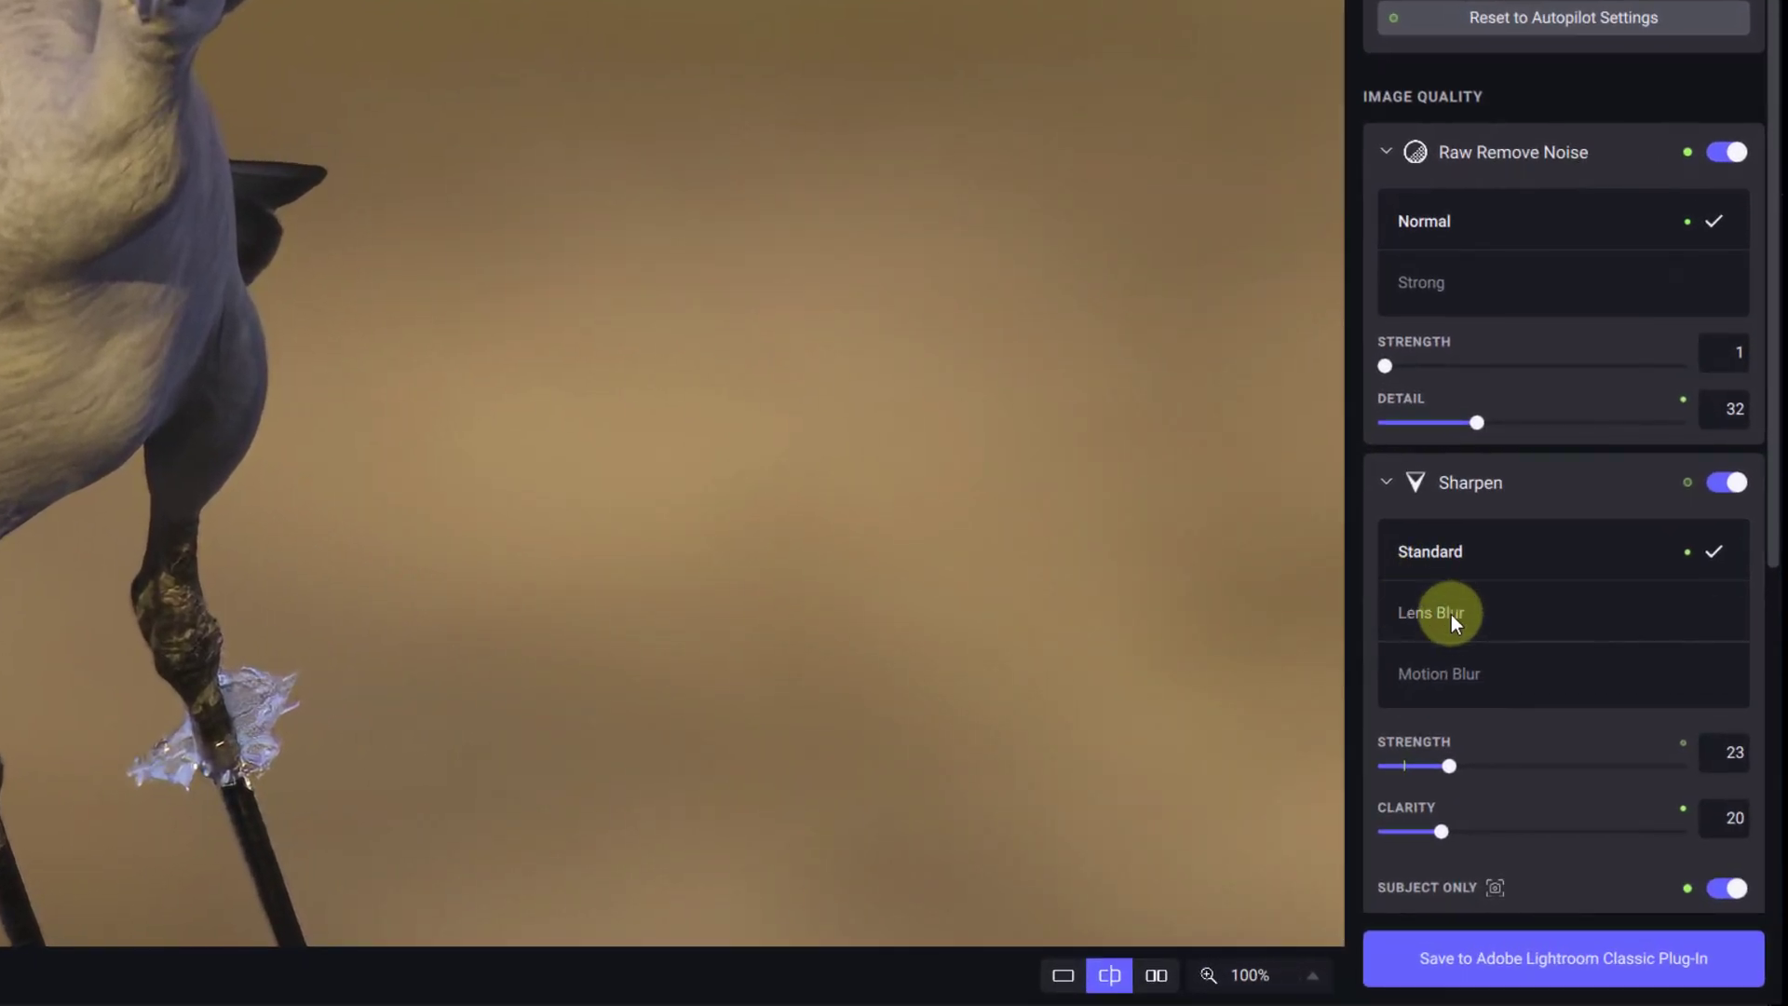
# Switch sharpening to the Lens Blur model and compare it with the original across the crane.
pyautogui.click(1450, 615)
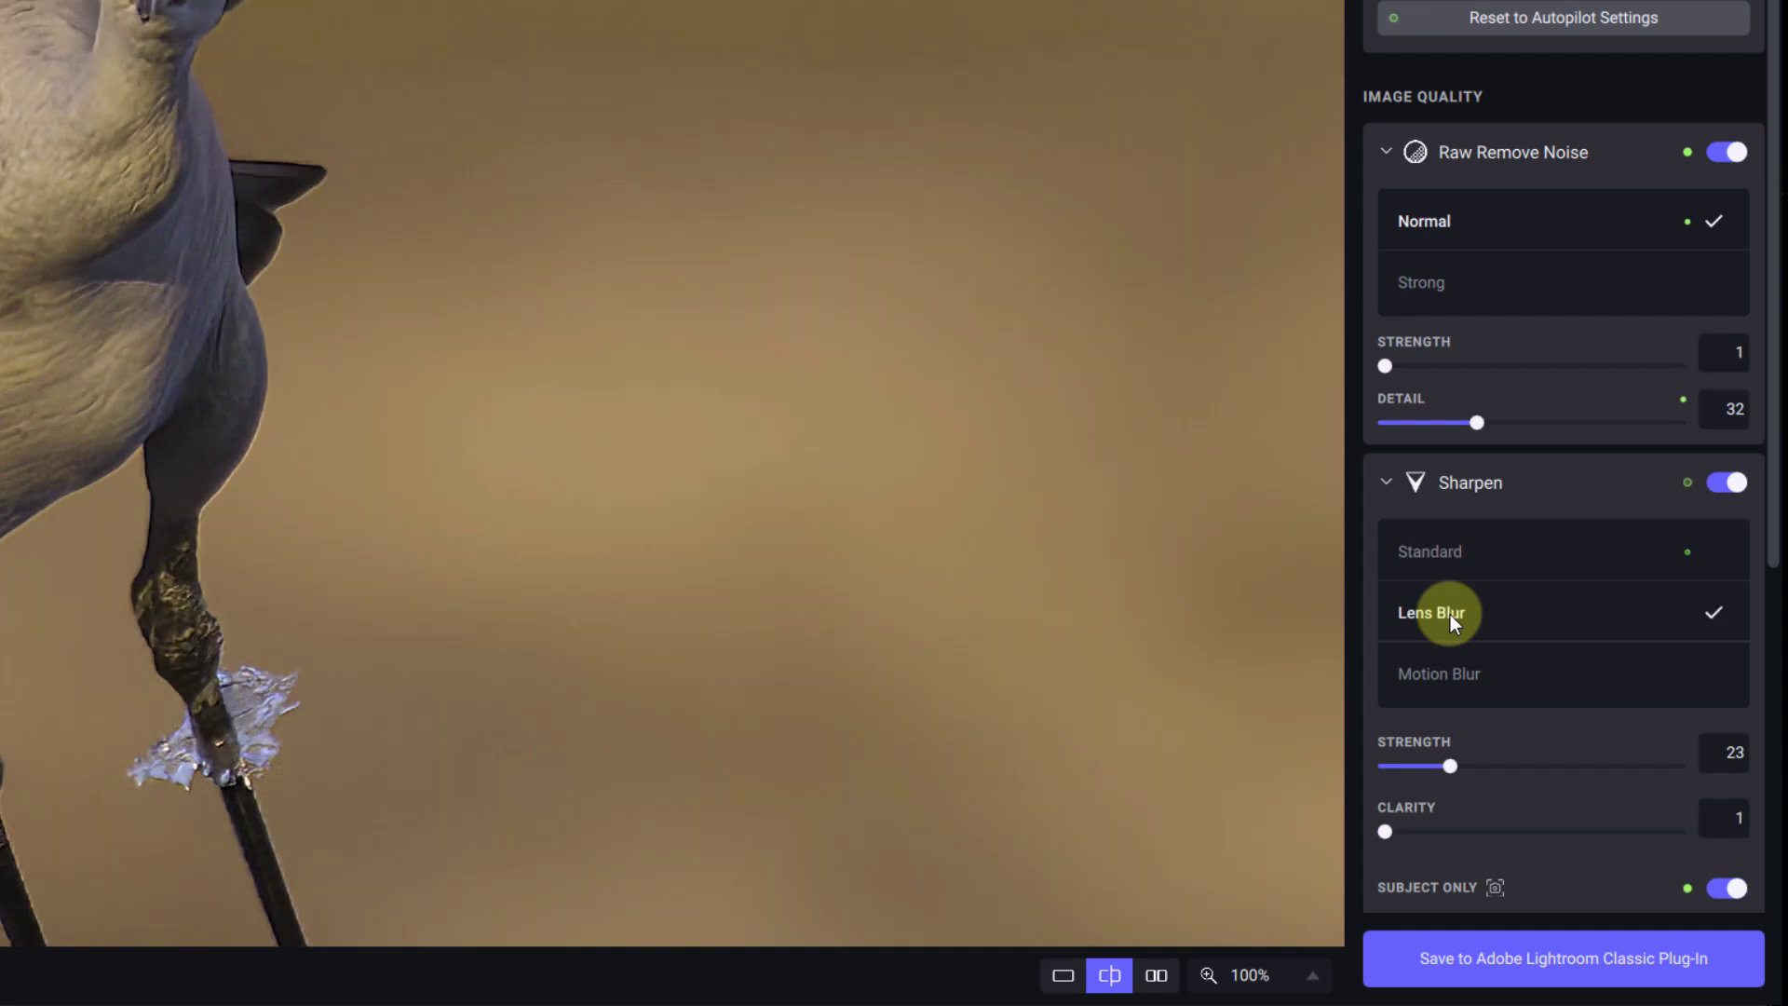
pyautogui.scroll(-1, 1450, 614)
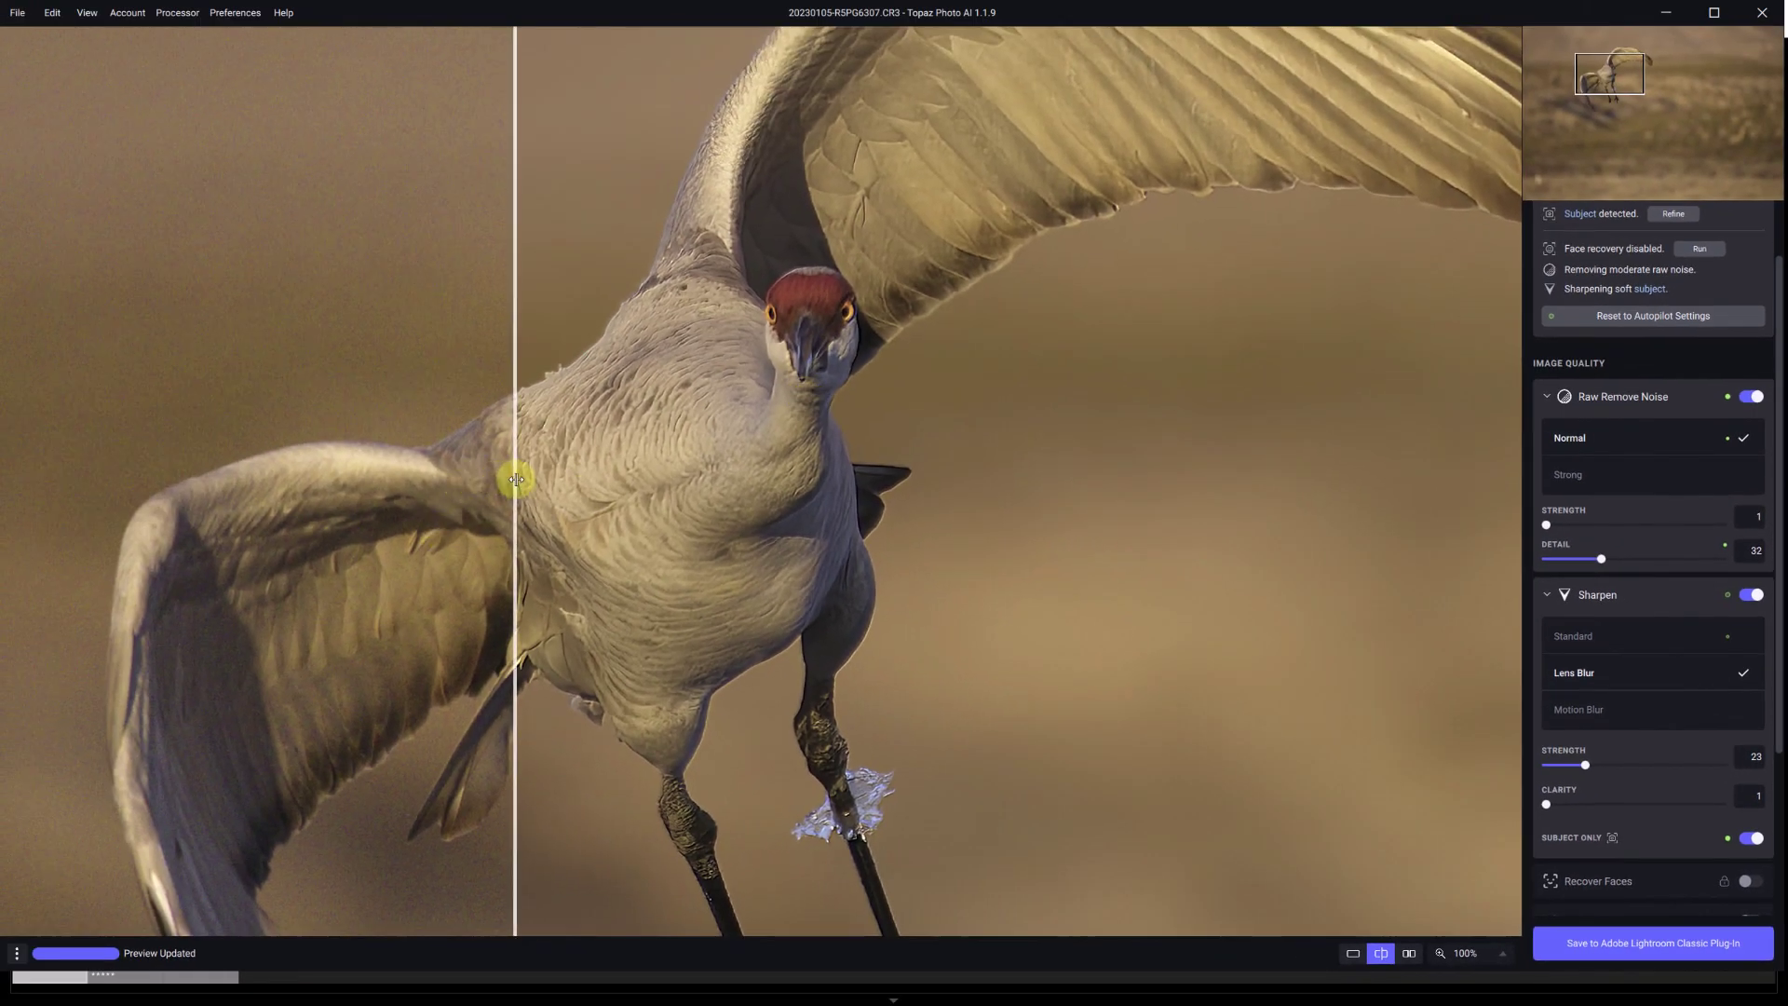
pyautogui.moveTo(229, 380); pyautogui.dragTo(490, 413)
pyautogui.moveTo(725, 502); pyautogui.dragTo(595, 507)
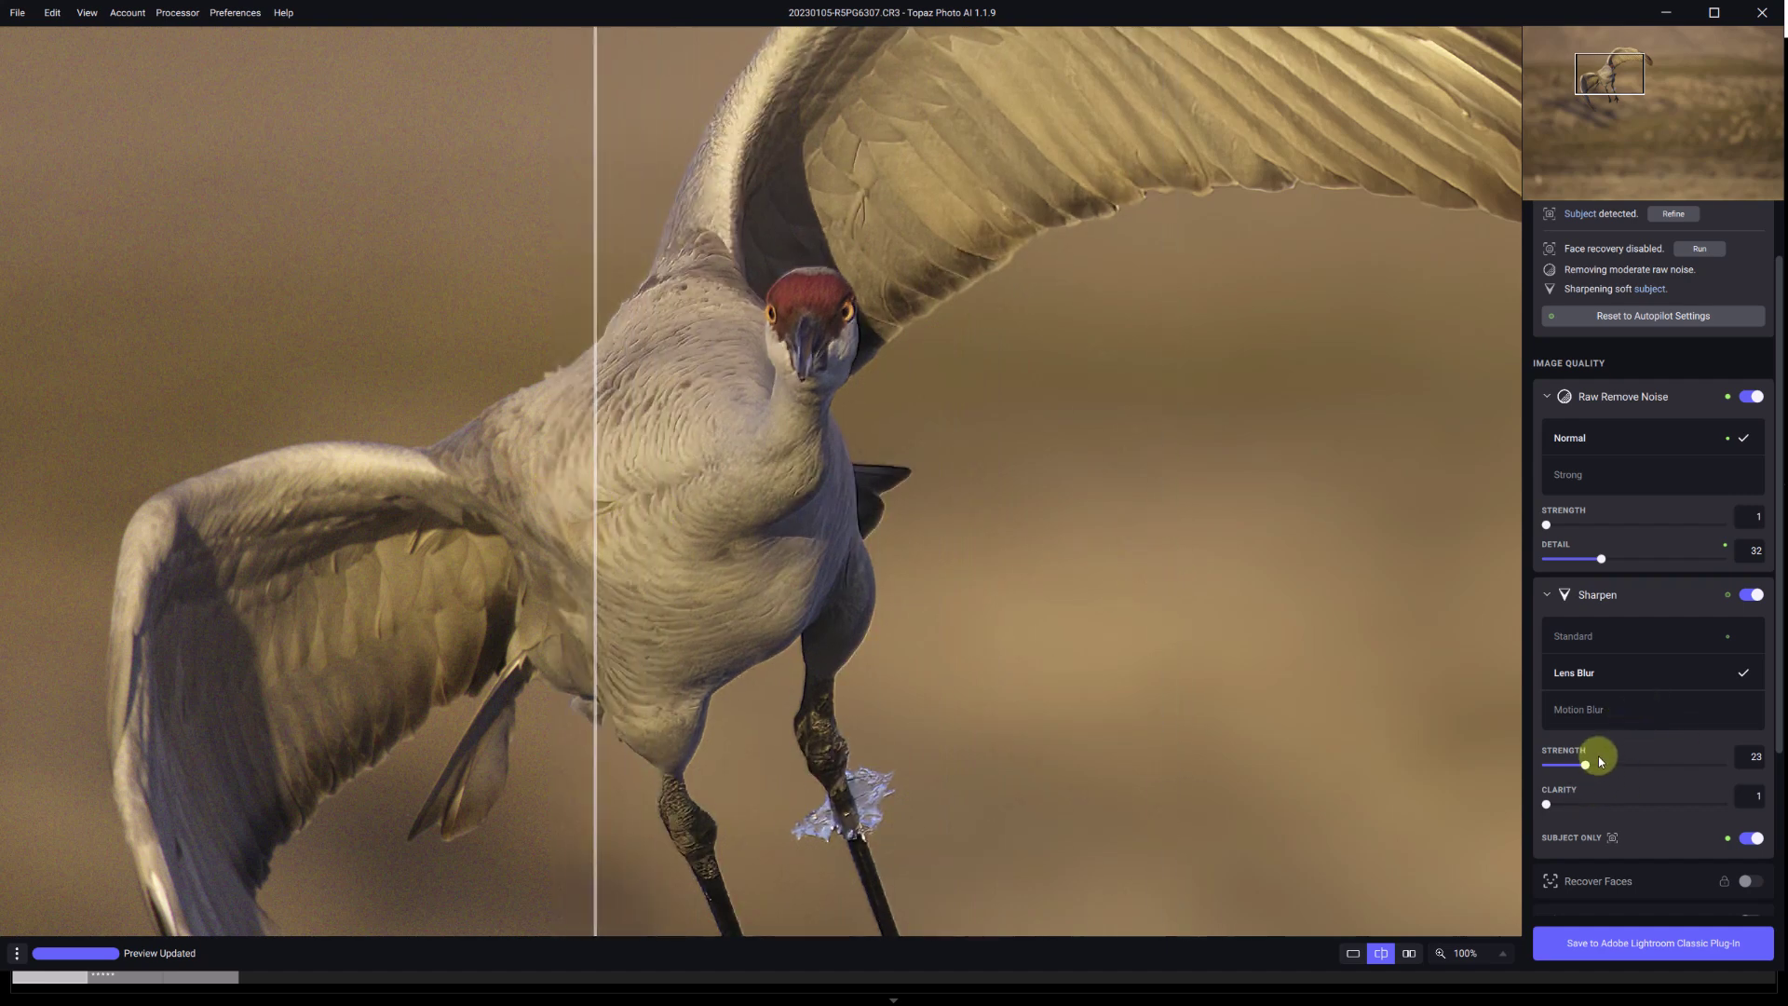
# Lower the Lens Blur sharpening strength down to 8, checking before/after on the wing.
pyautogui.moveTo(1587, 767); pyautogui.dragTo(1564, 769)
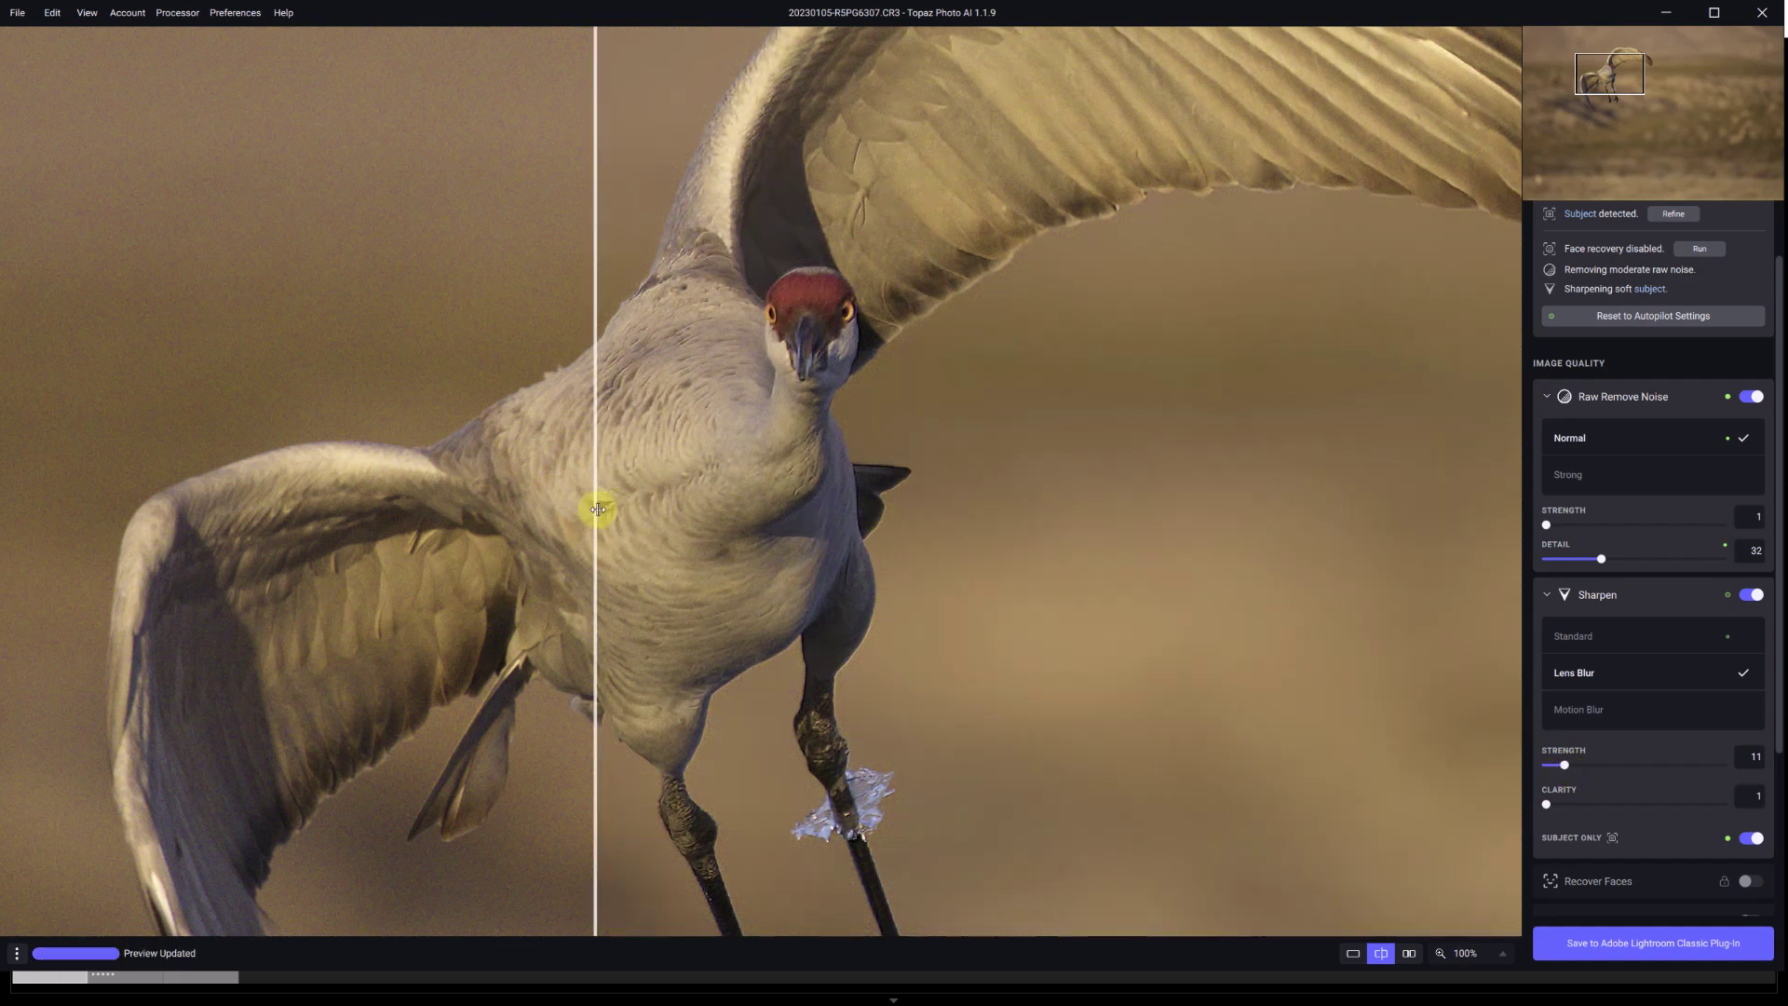
pyautogui.moveTo(595, 506); pyautogui.dragTo(494, 466)
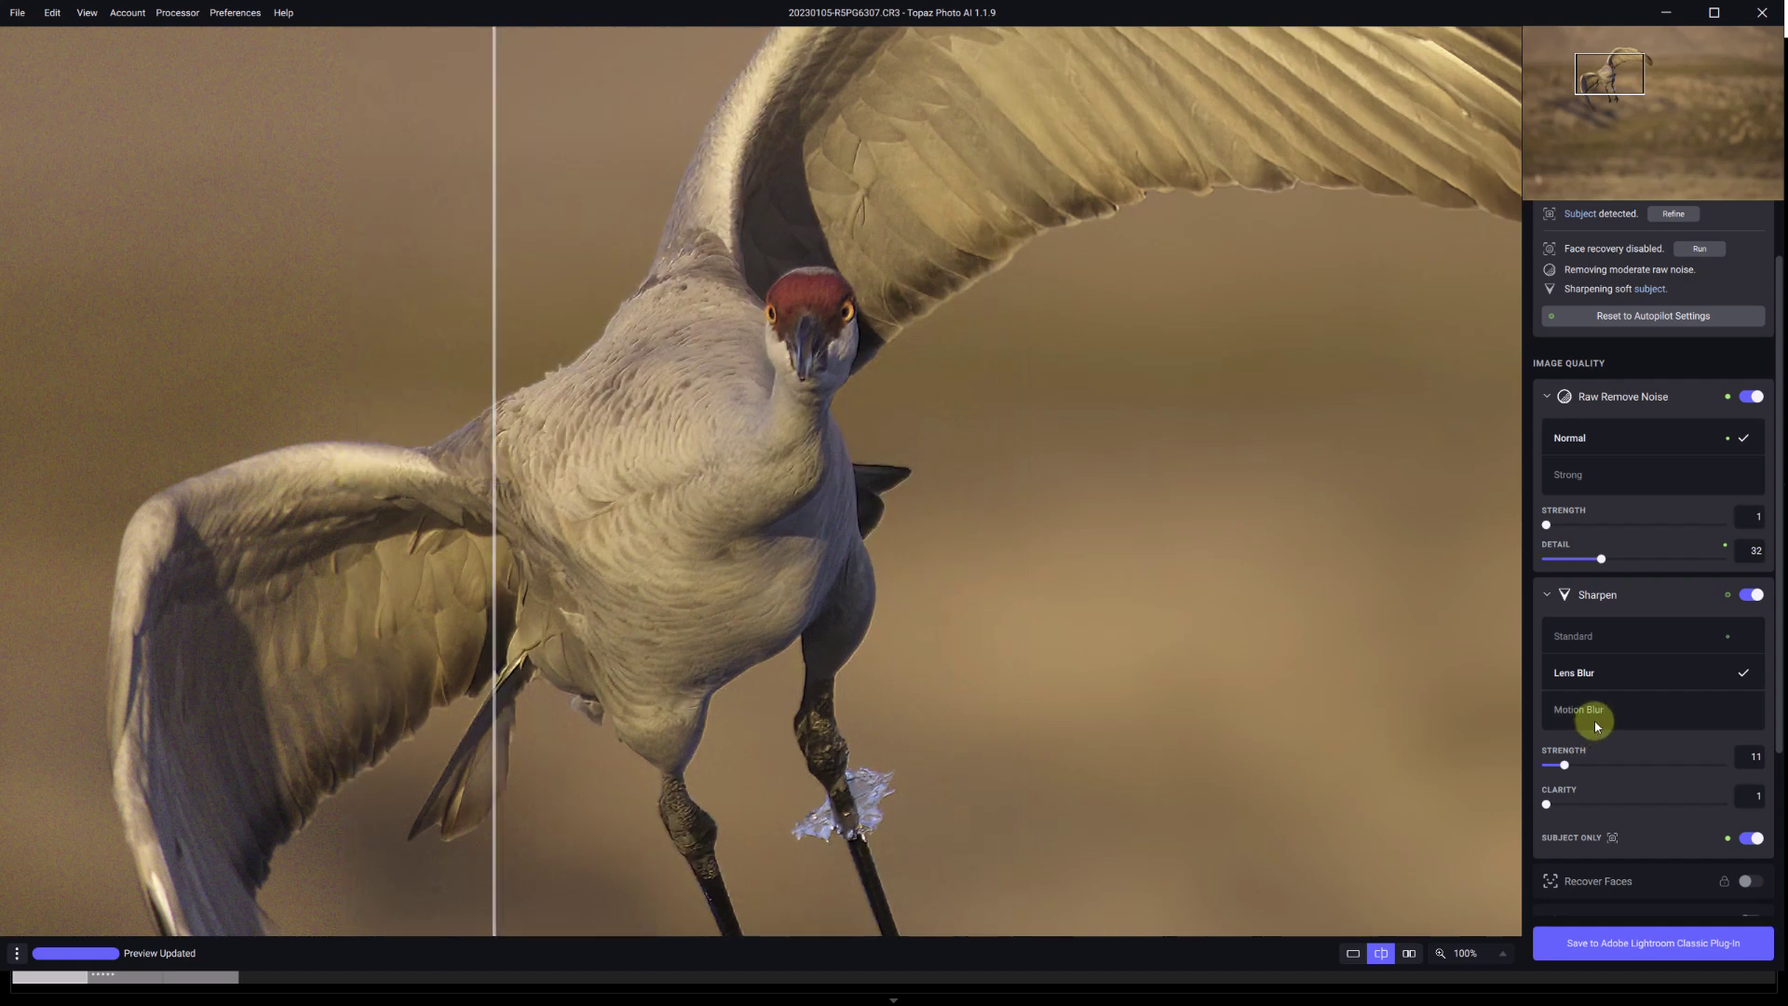
pyautogui.moveTo(1564, 765); pyautogui.dragTo(1560, 767)
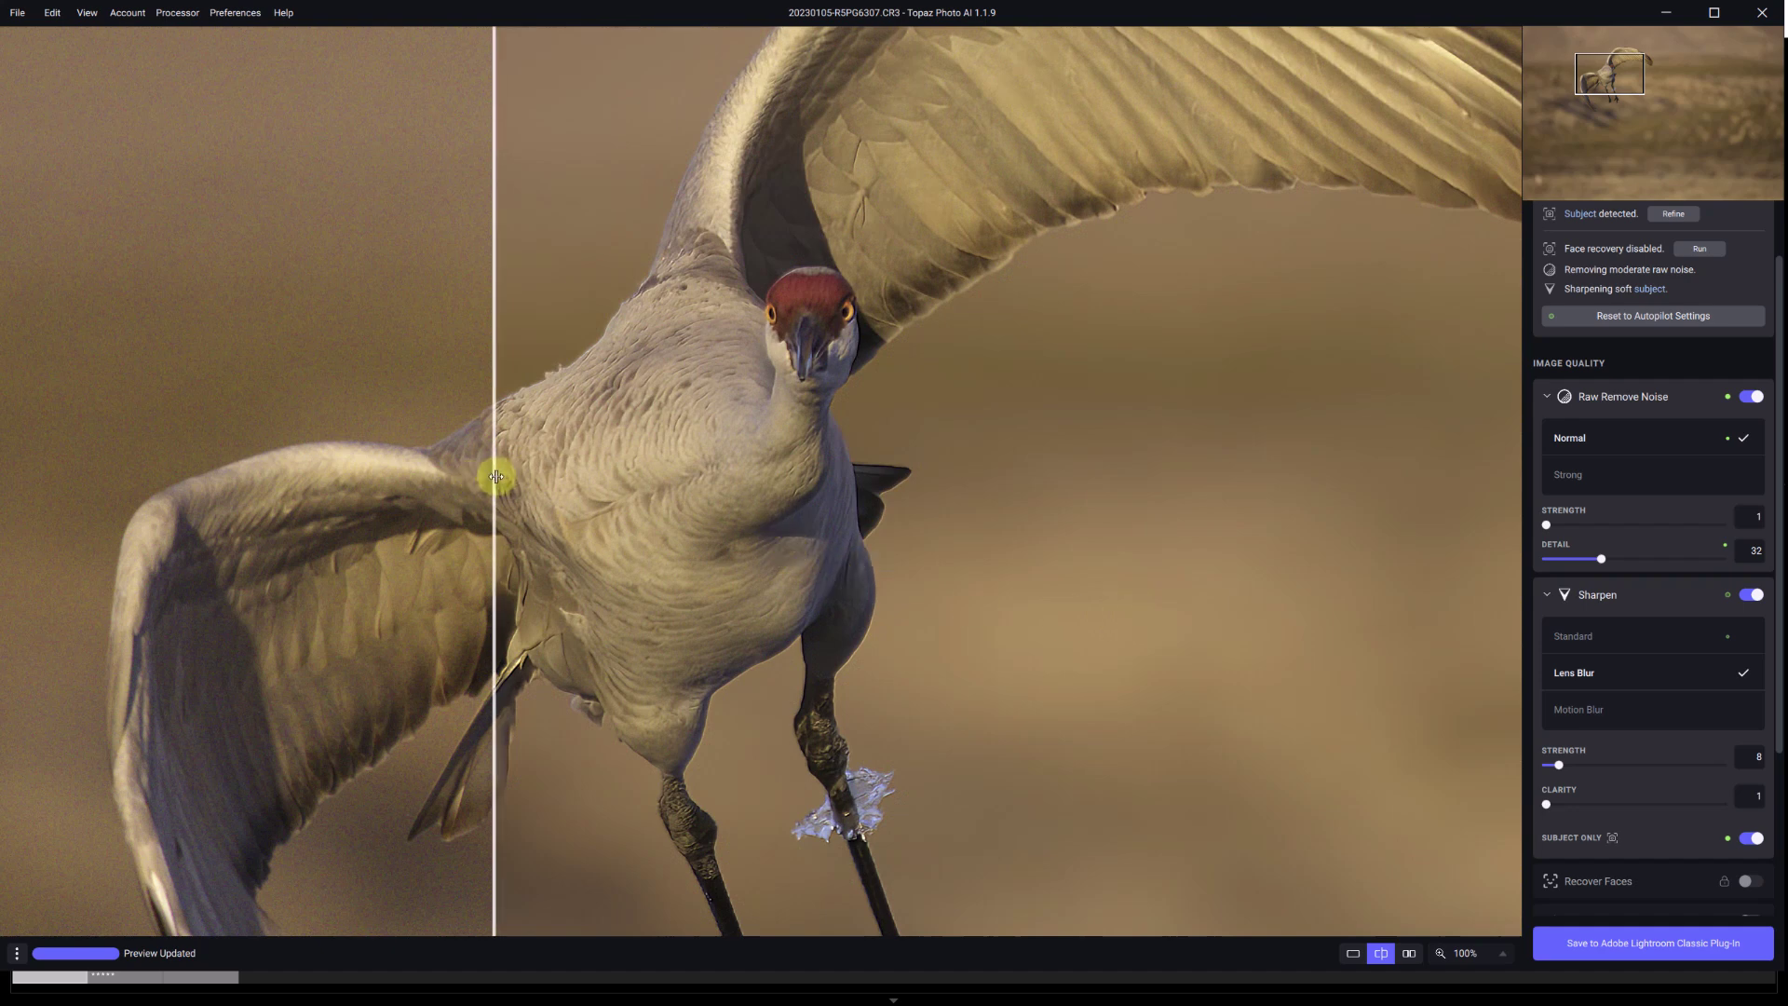
pyautogui.moveTo(495, 475); pyautogui.dragTo(661, 461)
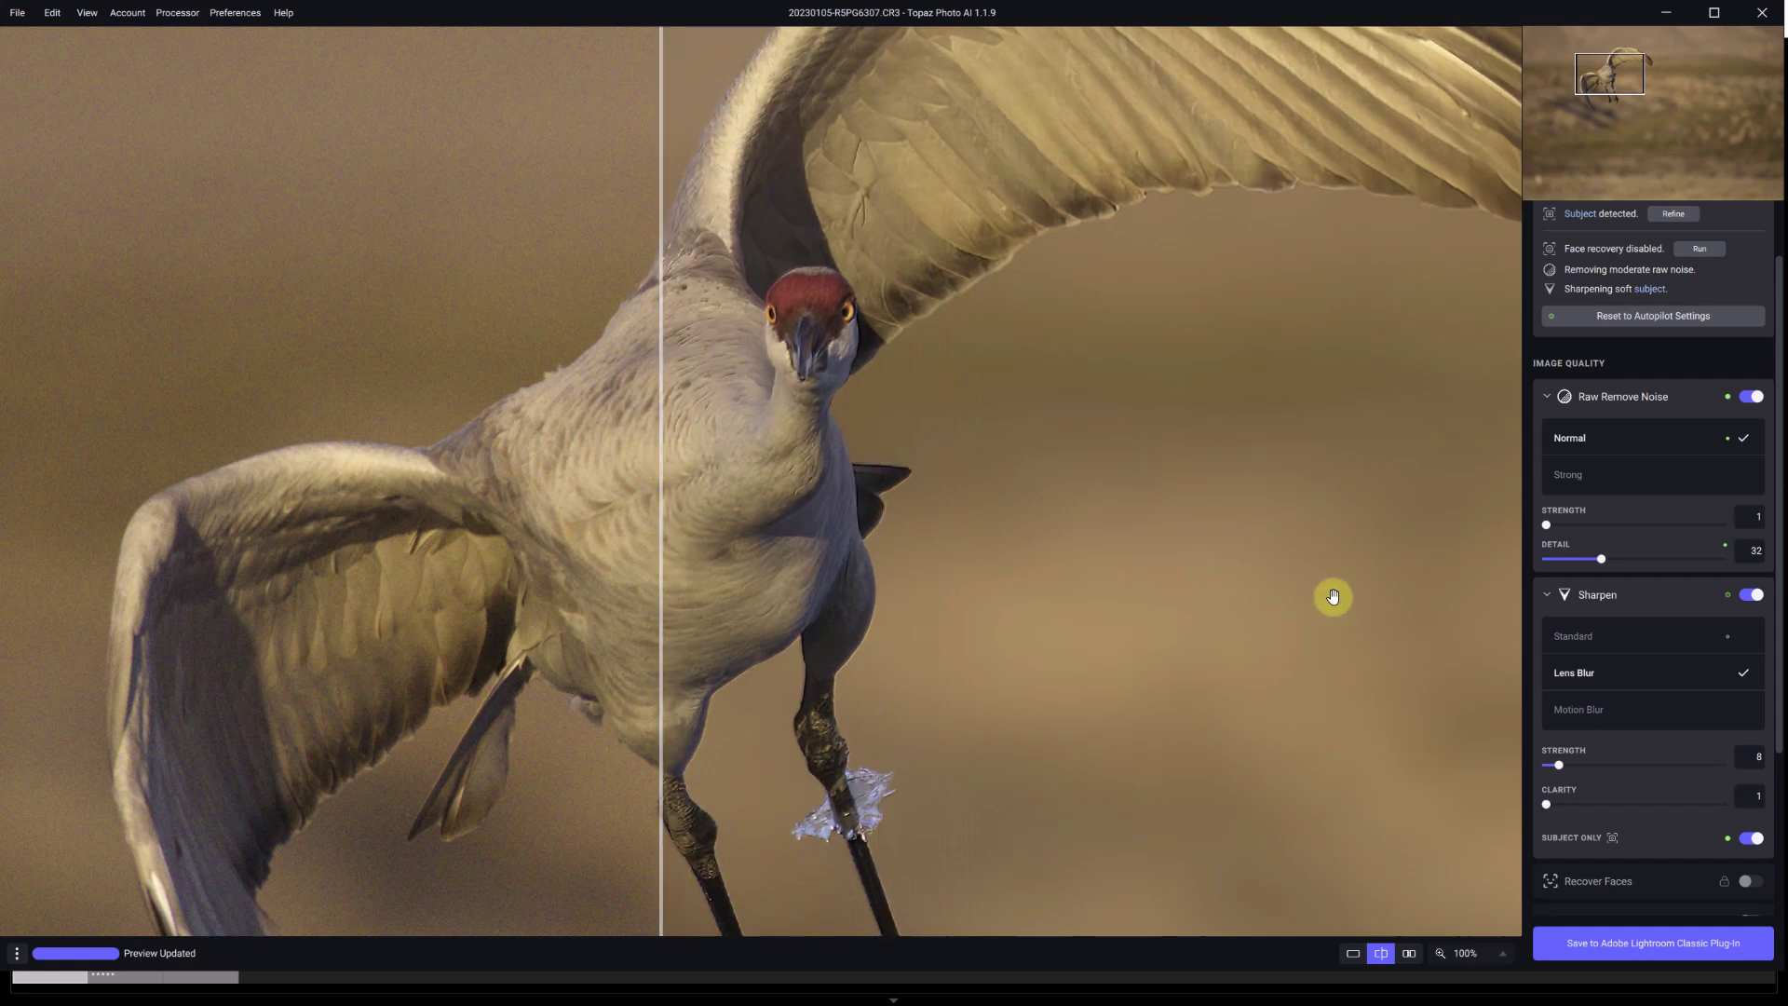
# Switch sharpening to Motion Blur at strength 7 and compare before and after.
pyautogui.click(1588, 710)
pyautogui.moveTo(1558, 764); pyautogui.dragTo(1554, 765)
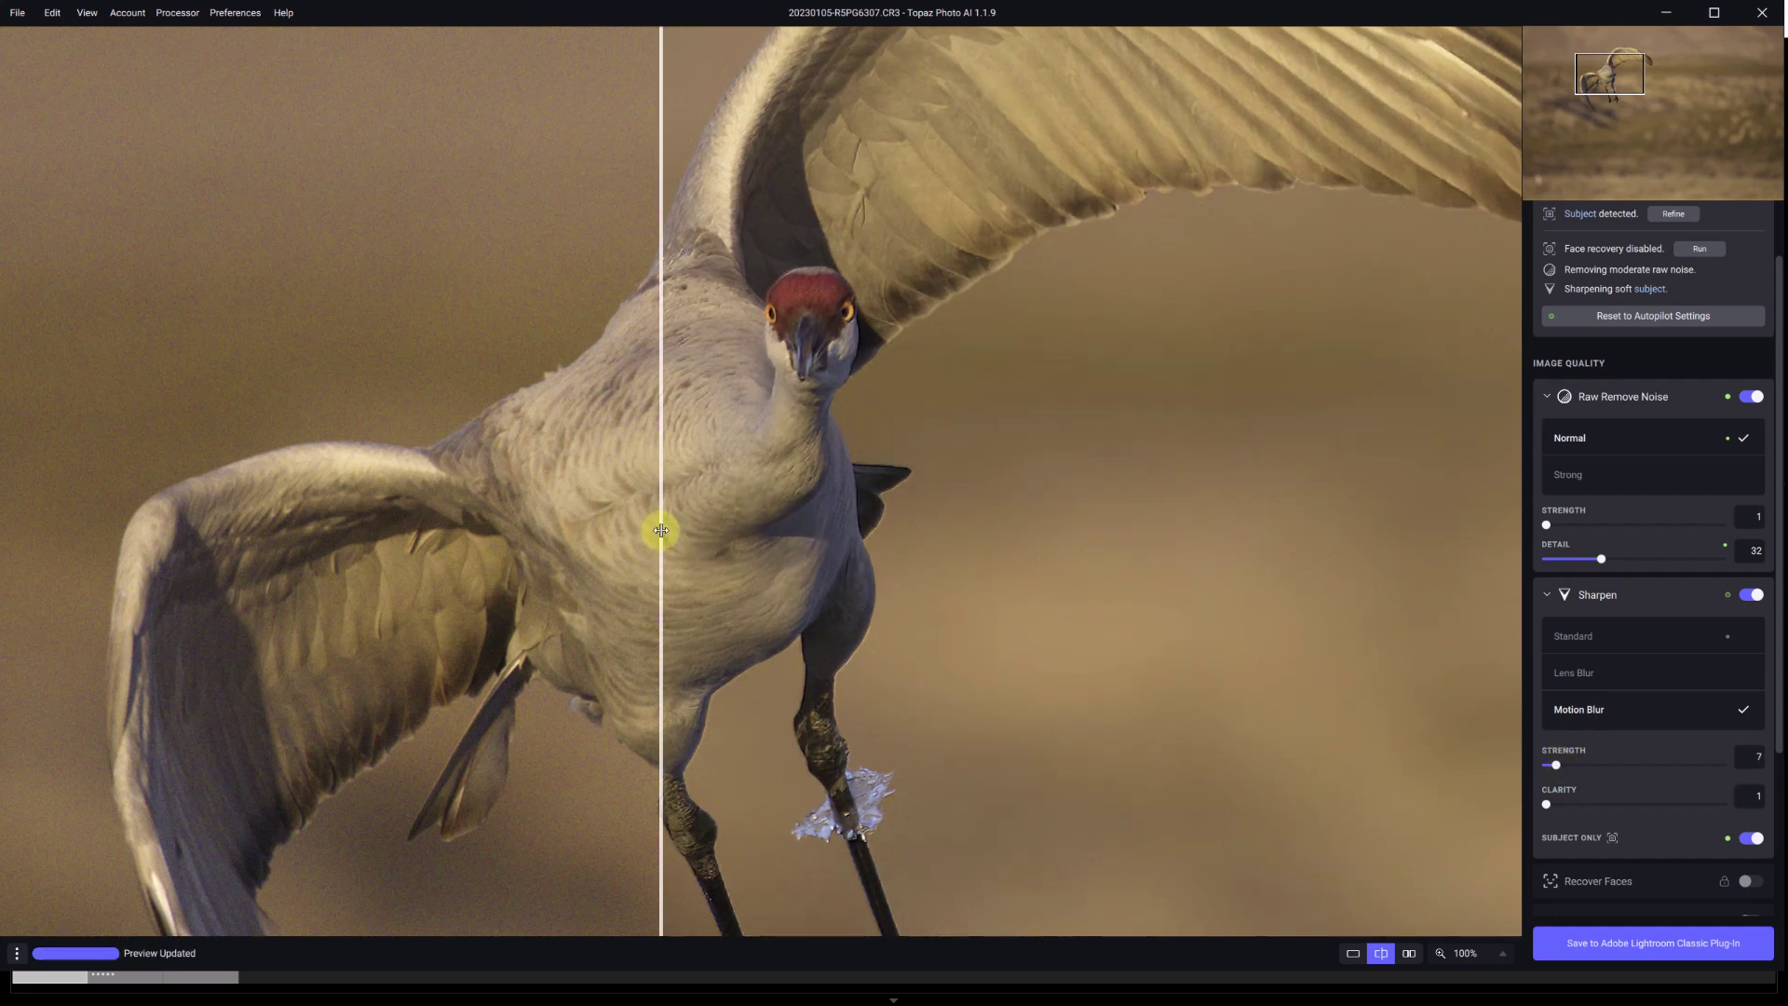
pyautogui.moveTo(660, 531); pyautogui.dragTo(566, 450)
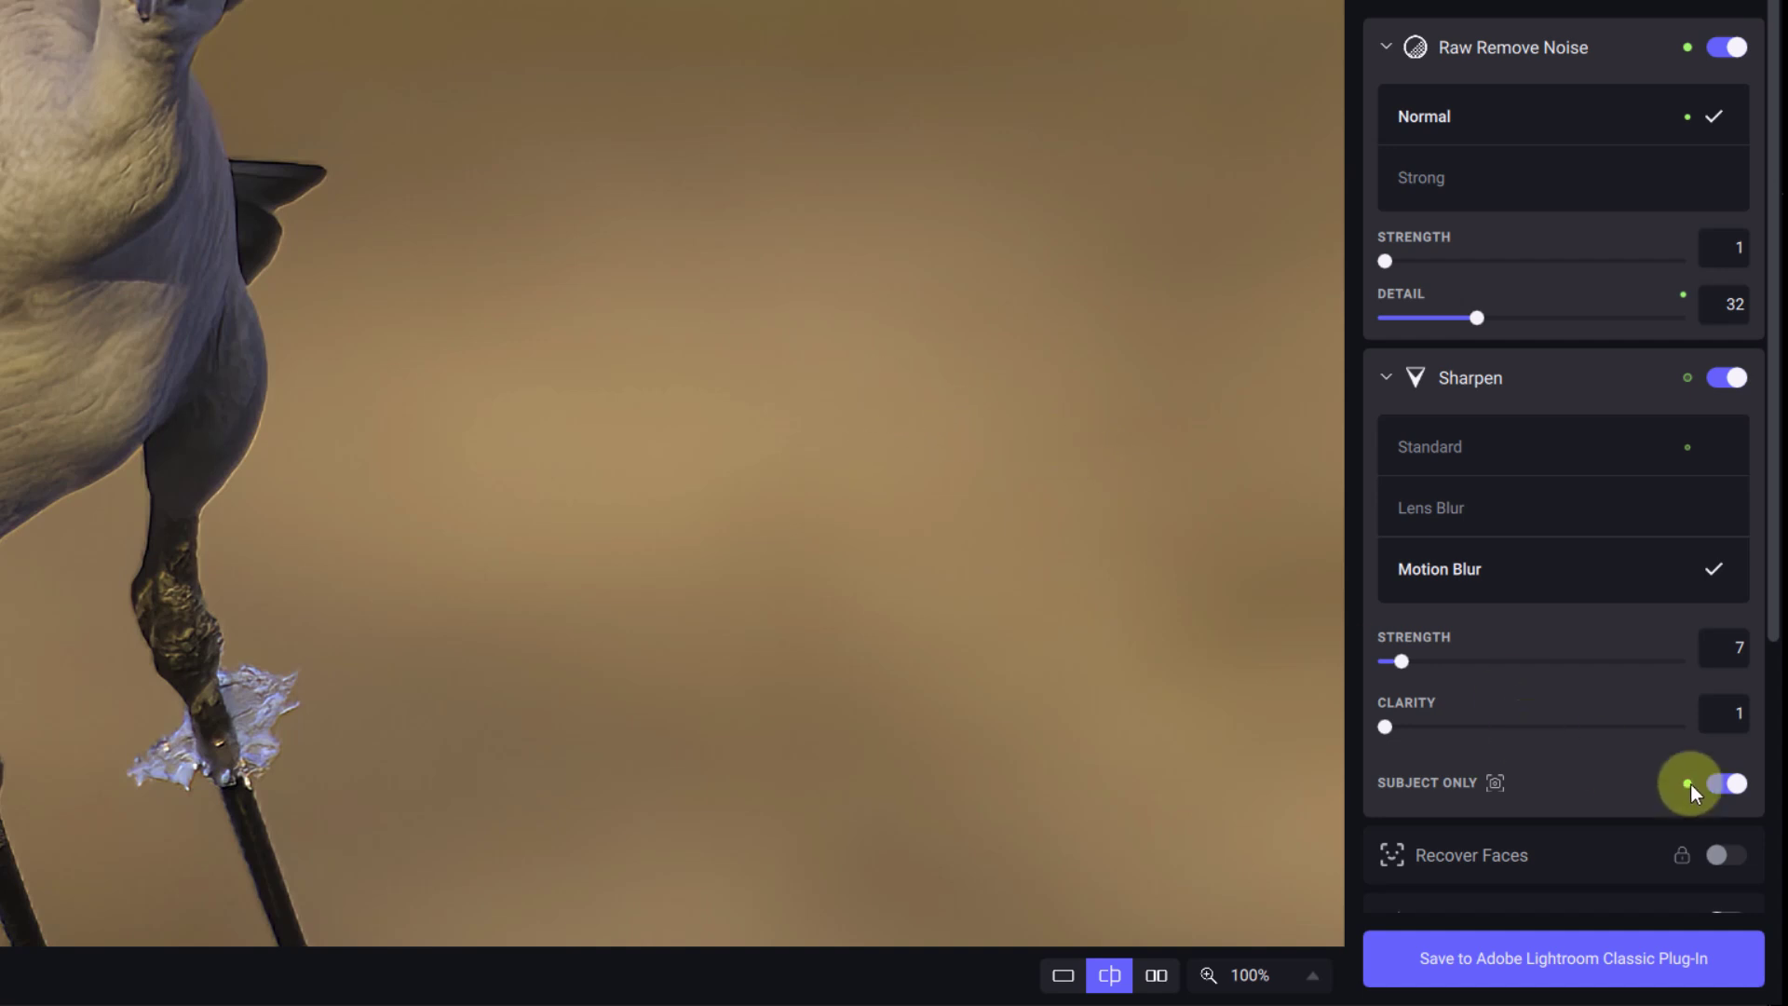
# Turn off Subject Only so sharpening covers the background, comparing before/after across the frame.
pyautogui.click(1722, 786)
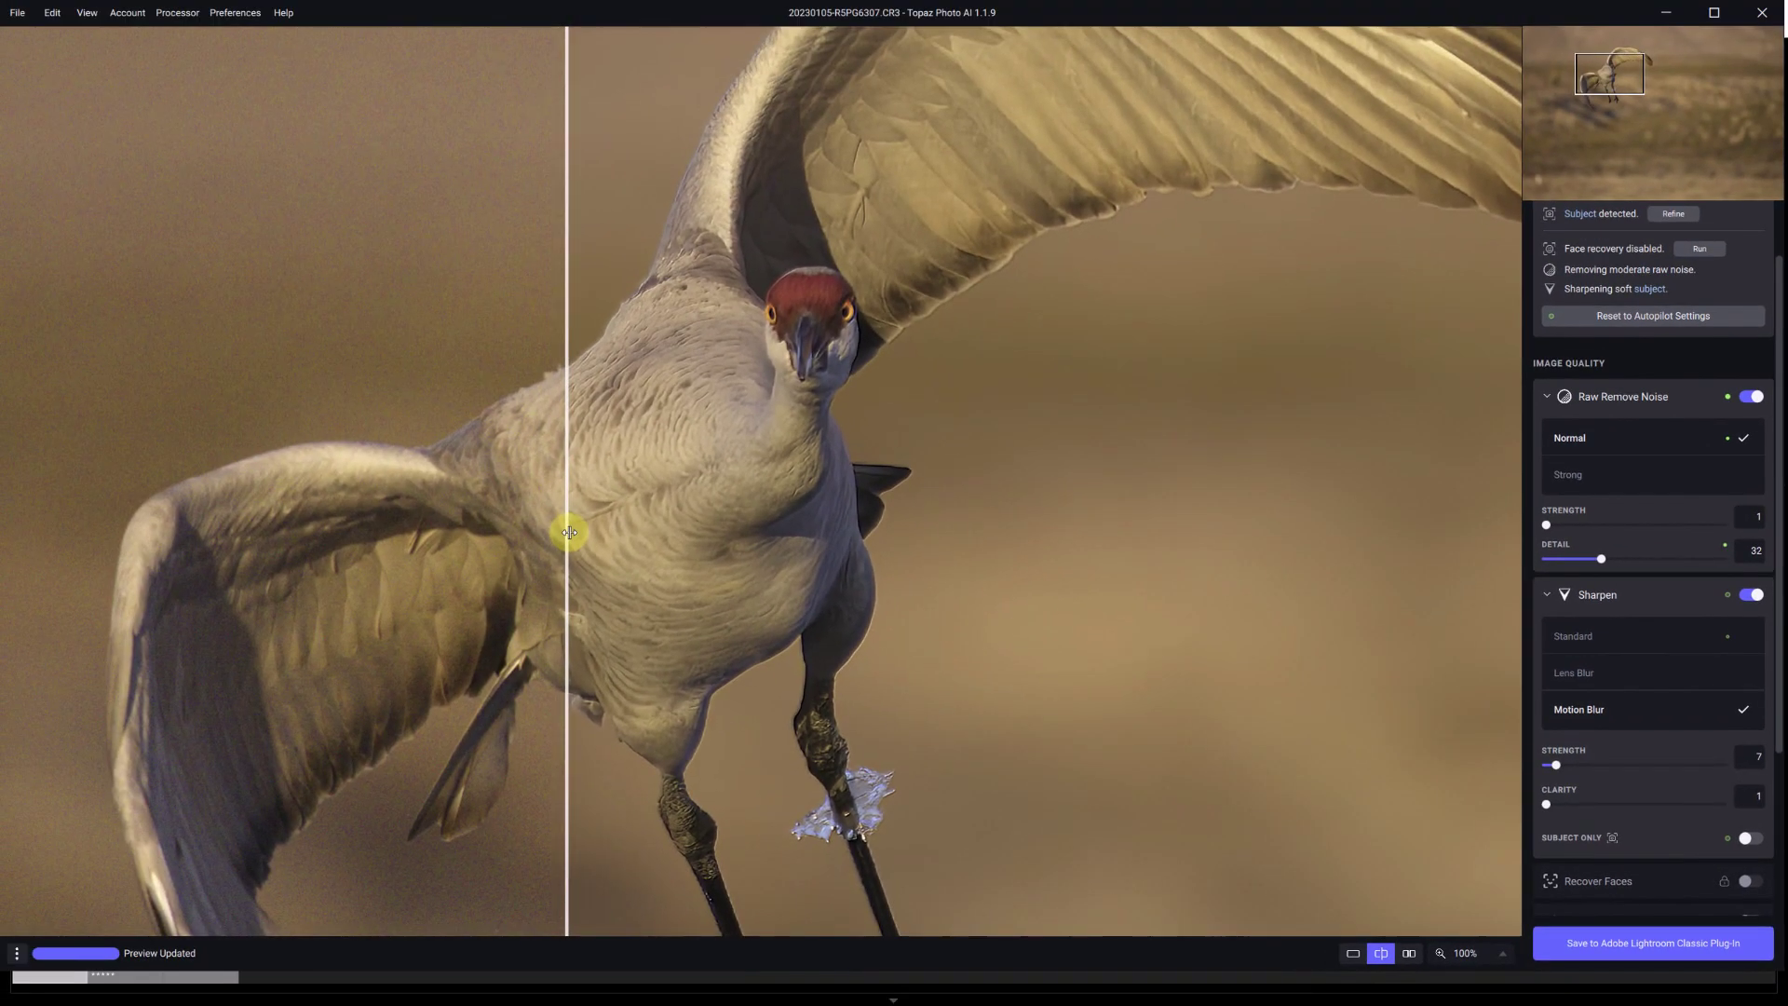
pyautogui.moveTo(568, 532); pyautogui.dragTo(1357, 578)
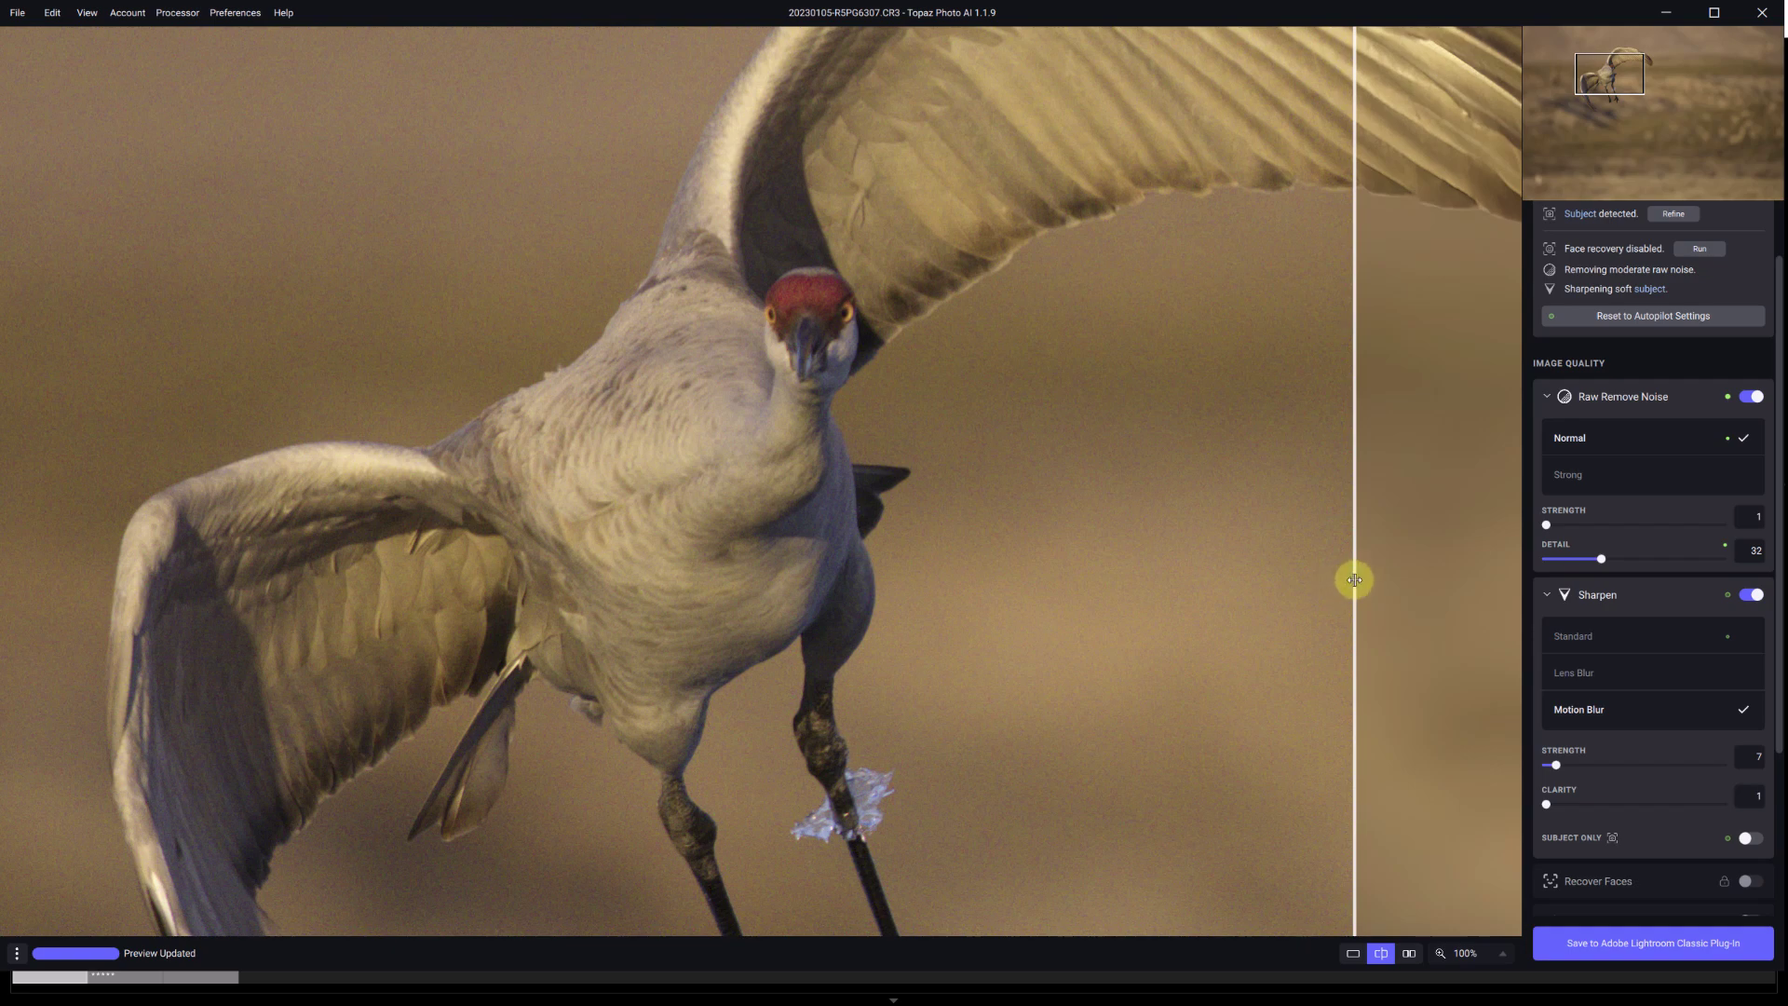
pyautogui.moveTo(1182, 595); pyautogui.dragTo(1282, 601)
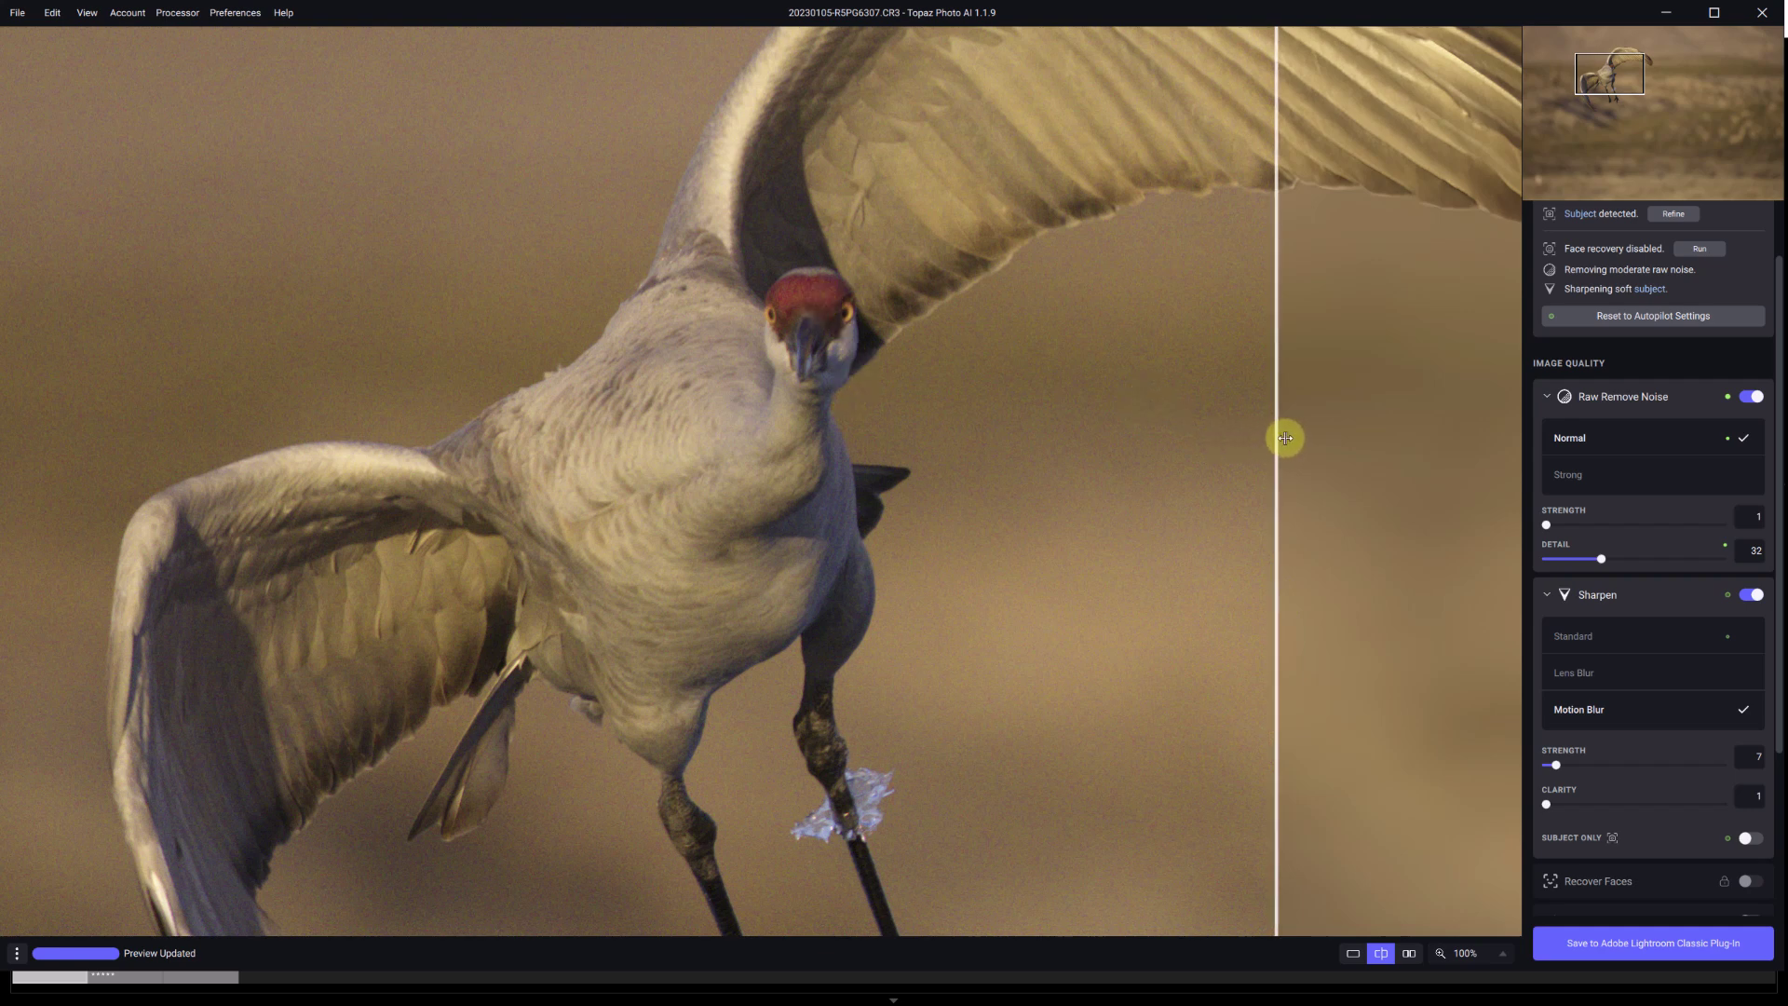
pyautogui.moveTo(1277, 438); pyautogui.dragTo(584, 473)
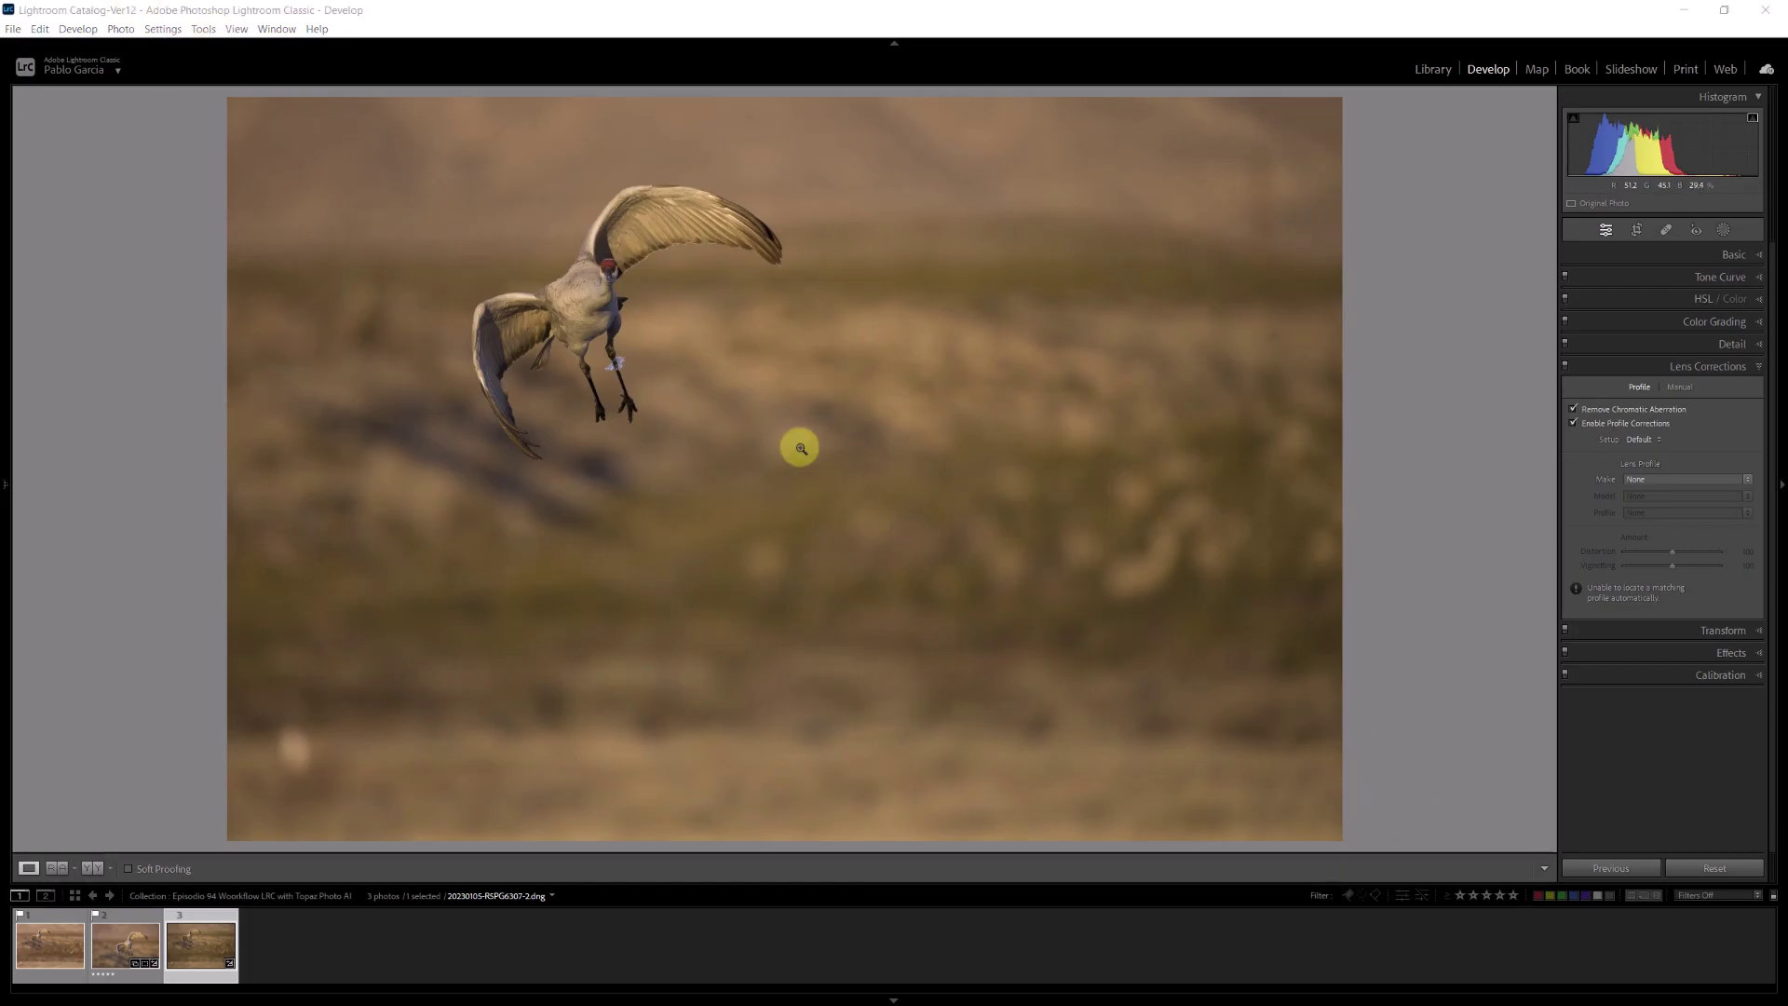
pyautogui.click(48, 923)
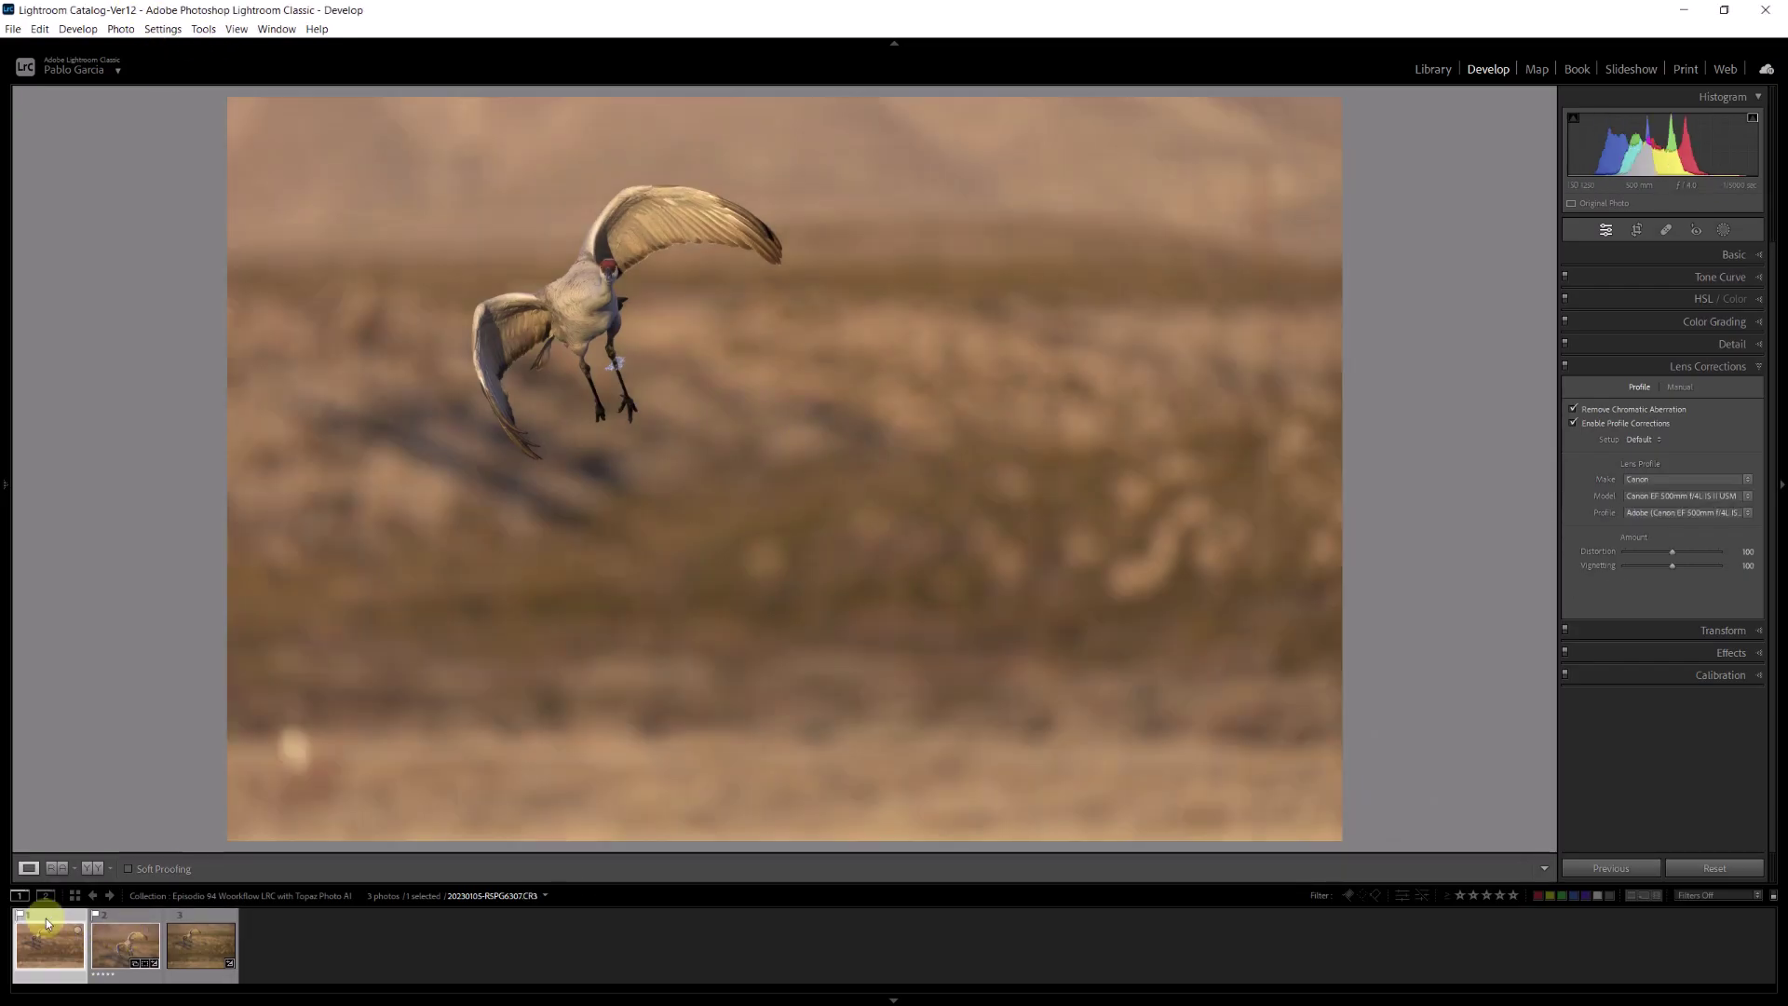
pyautogui.click(209, 919)
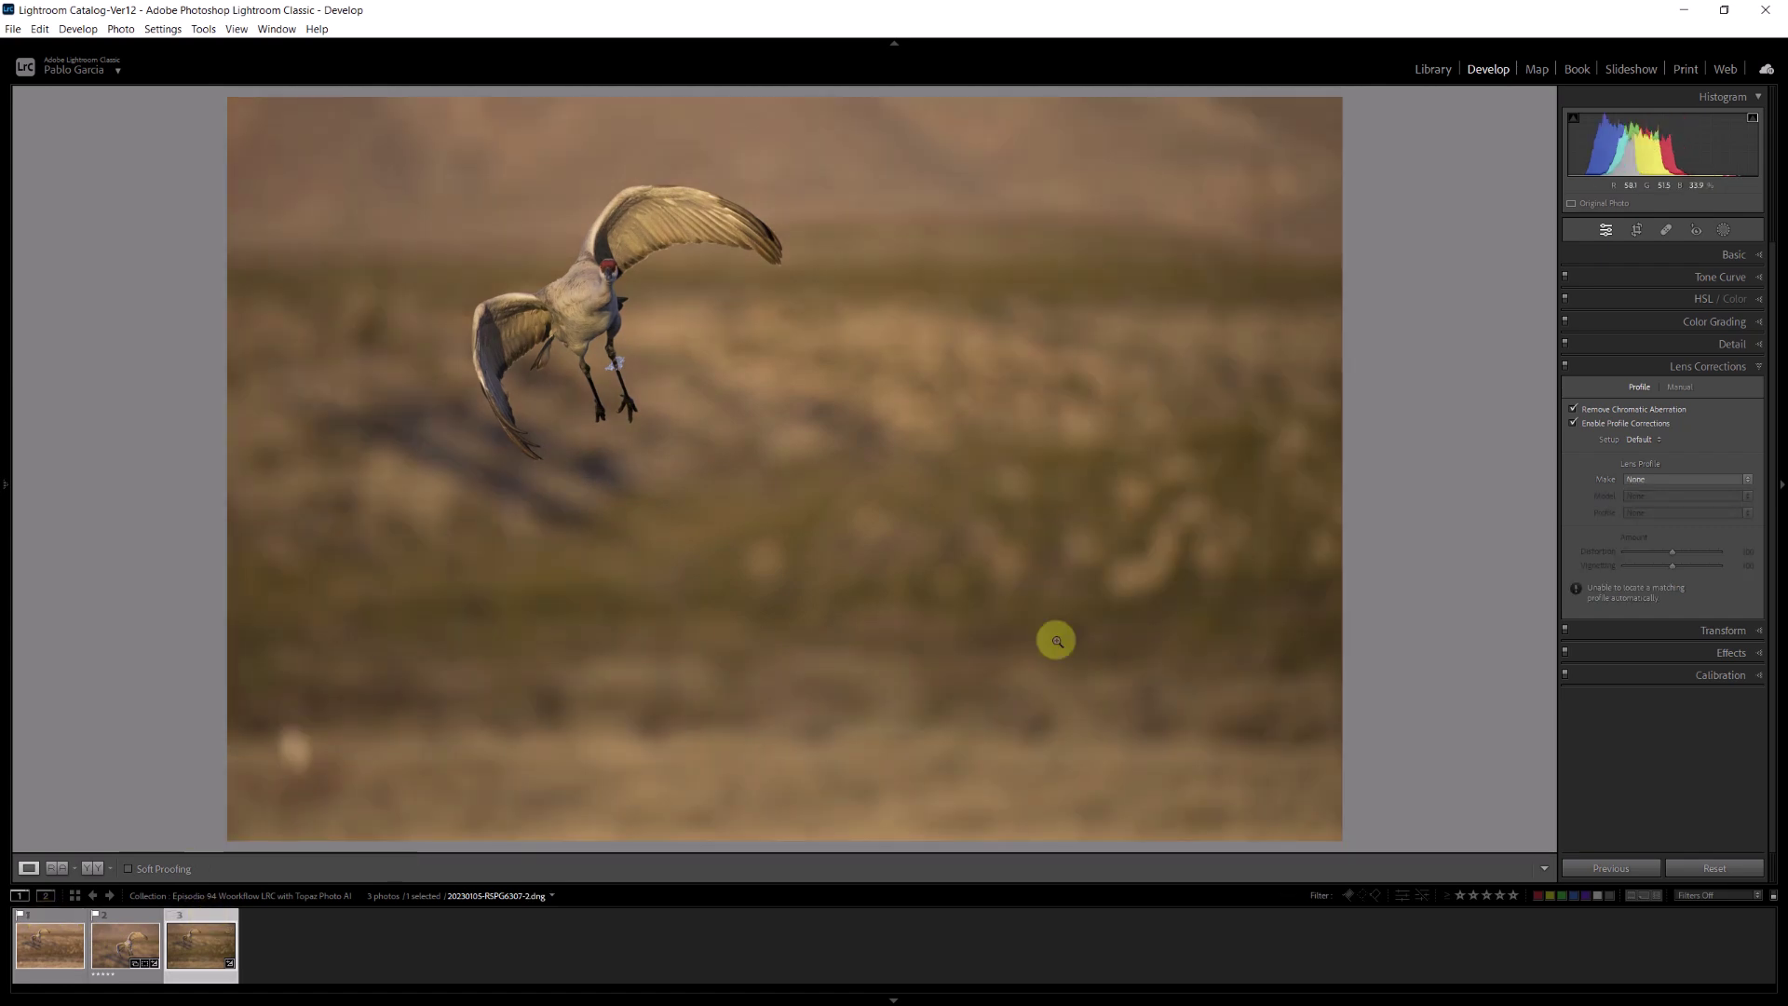
pyautogui.click(629, 305)
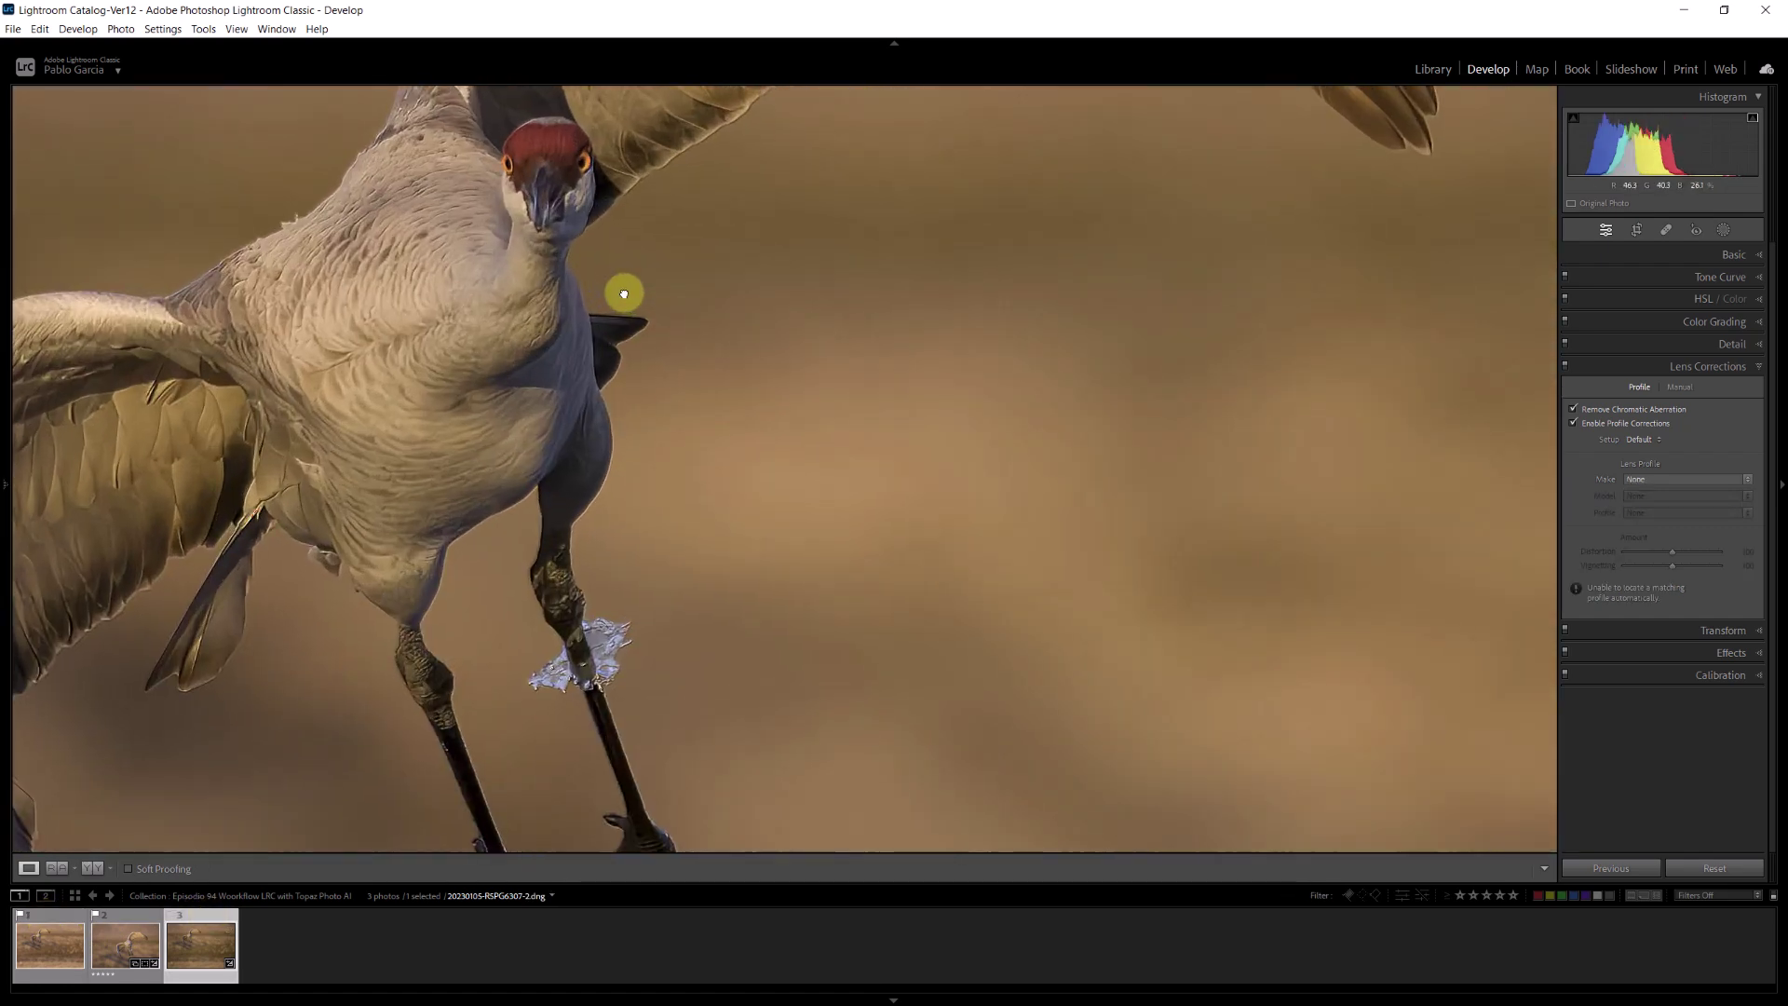
pyautogui.moveTo(623, 291); pyautogui.dragTo(859, 471)
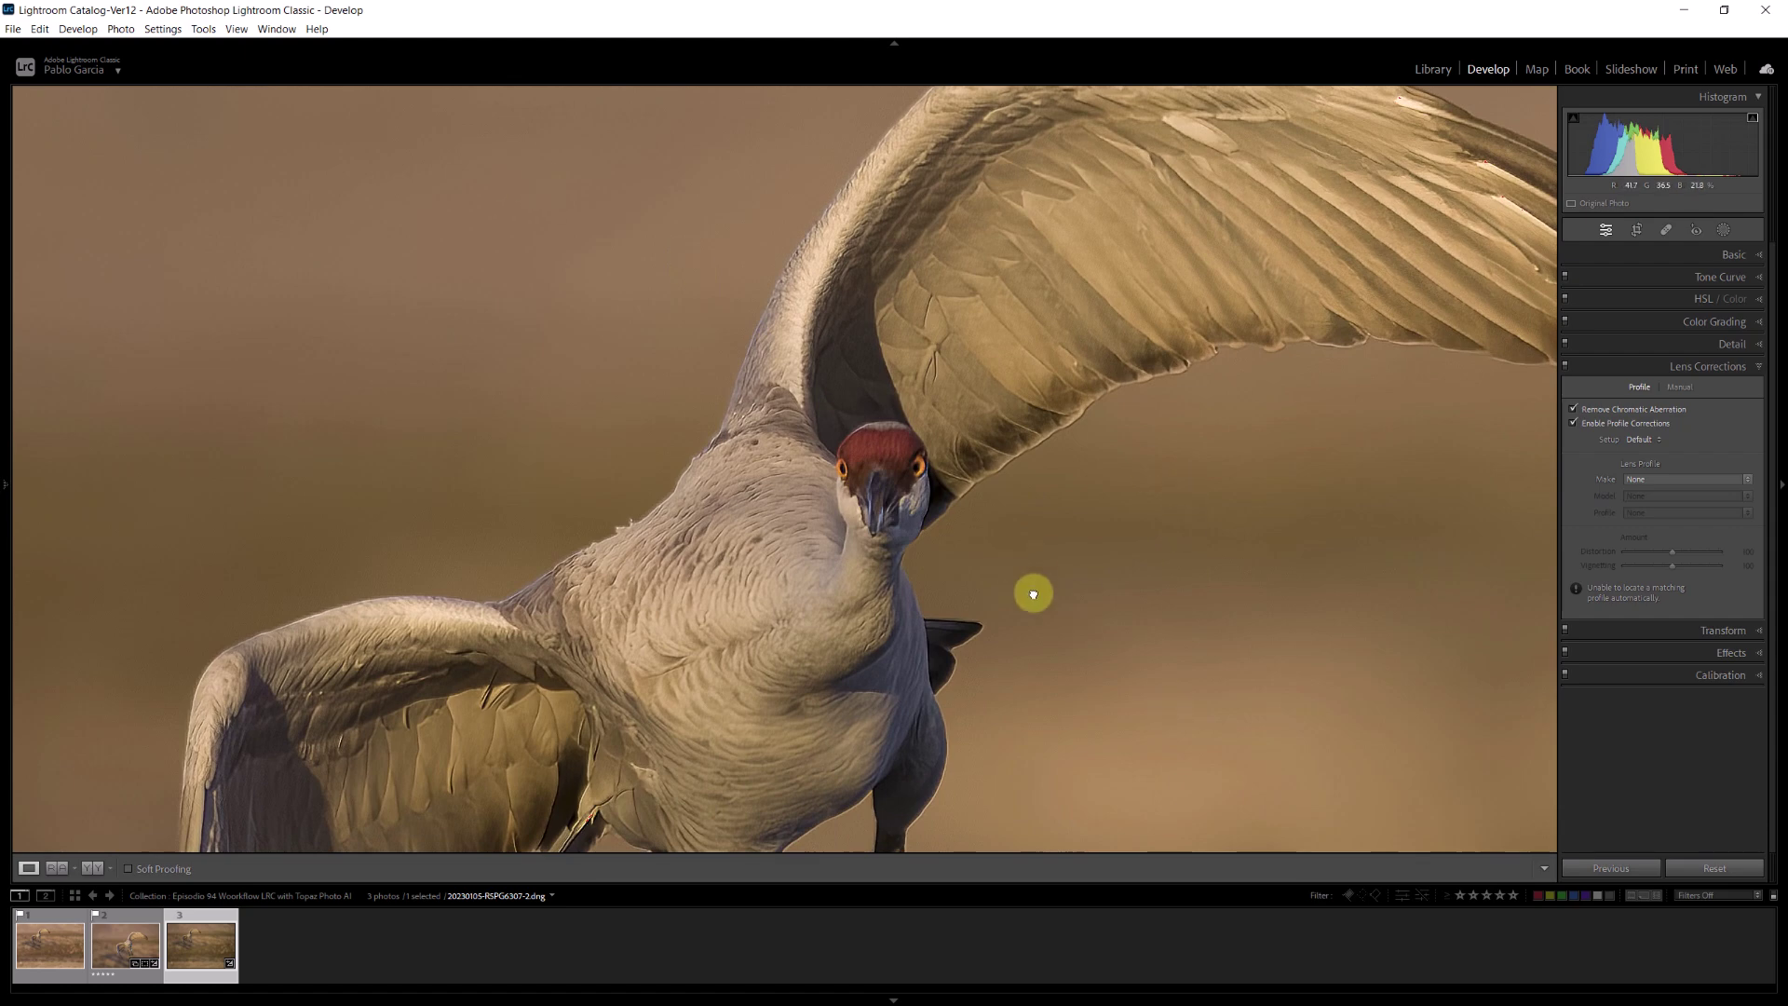
pyautogui.click(843, 520)
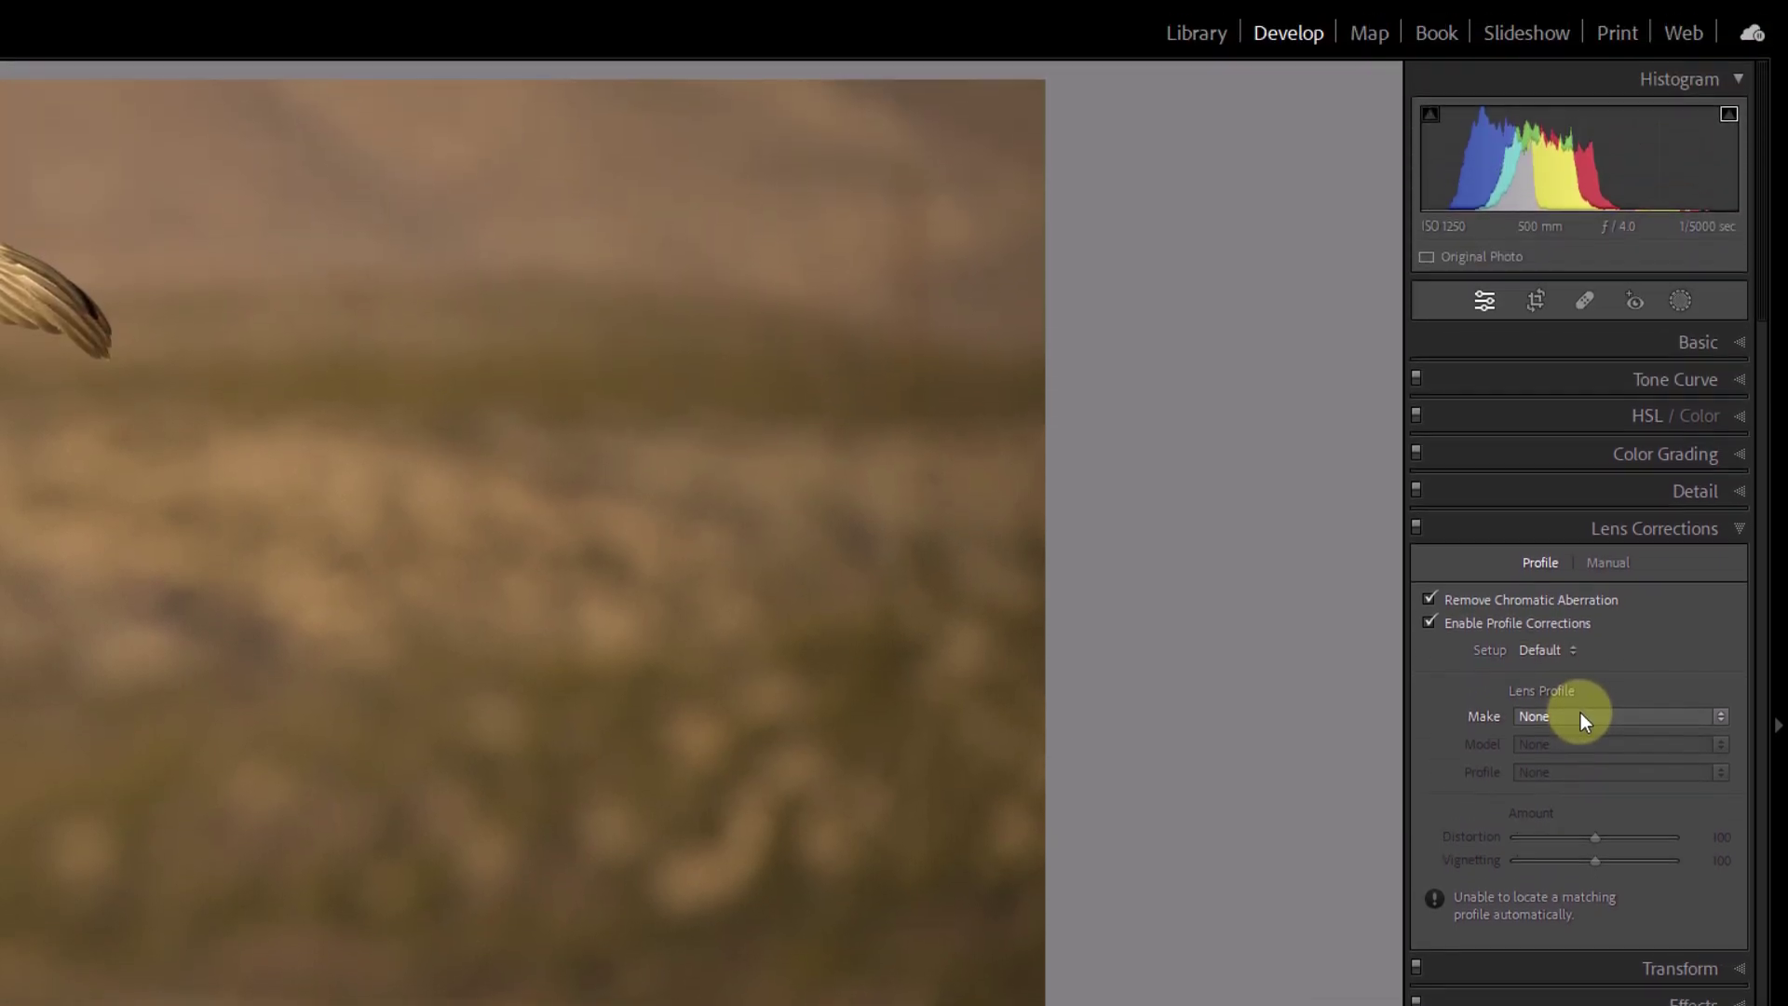
# Set the lens profile make to Canon (EF 500mm f/4L IS II USM) and compare with corrections toggled.
pyautogui.click(1582, 717)
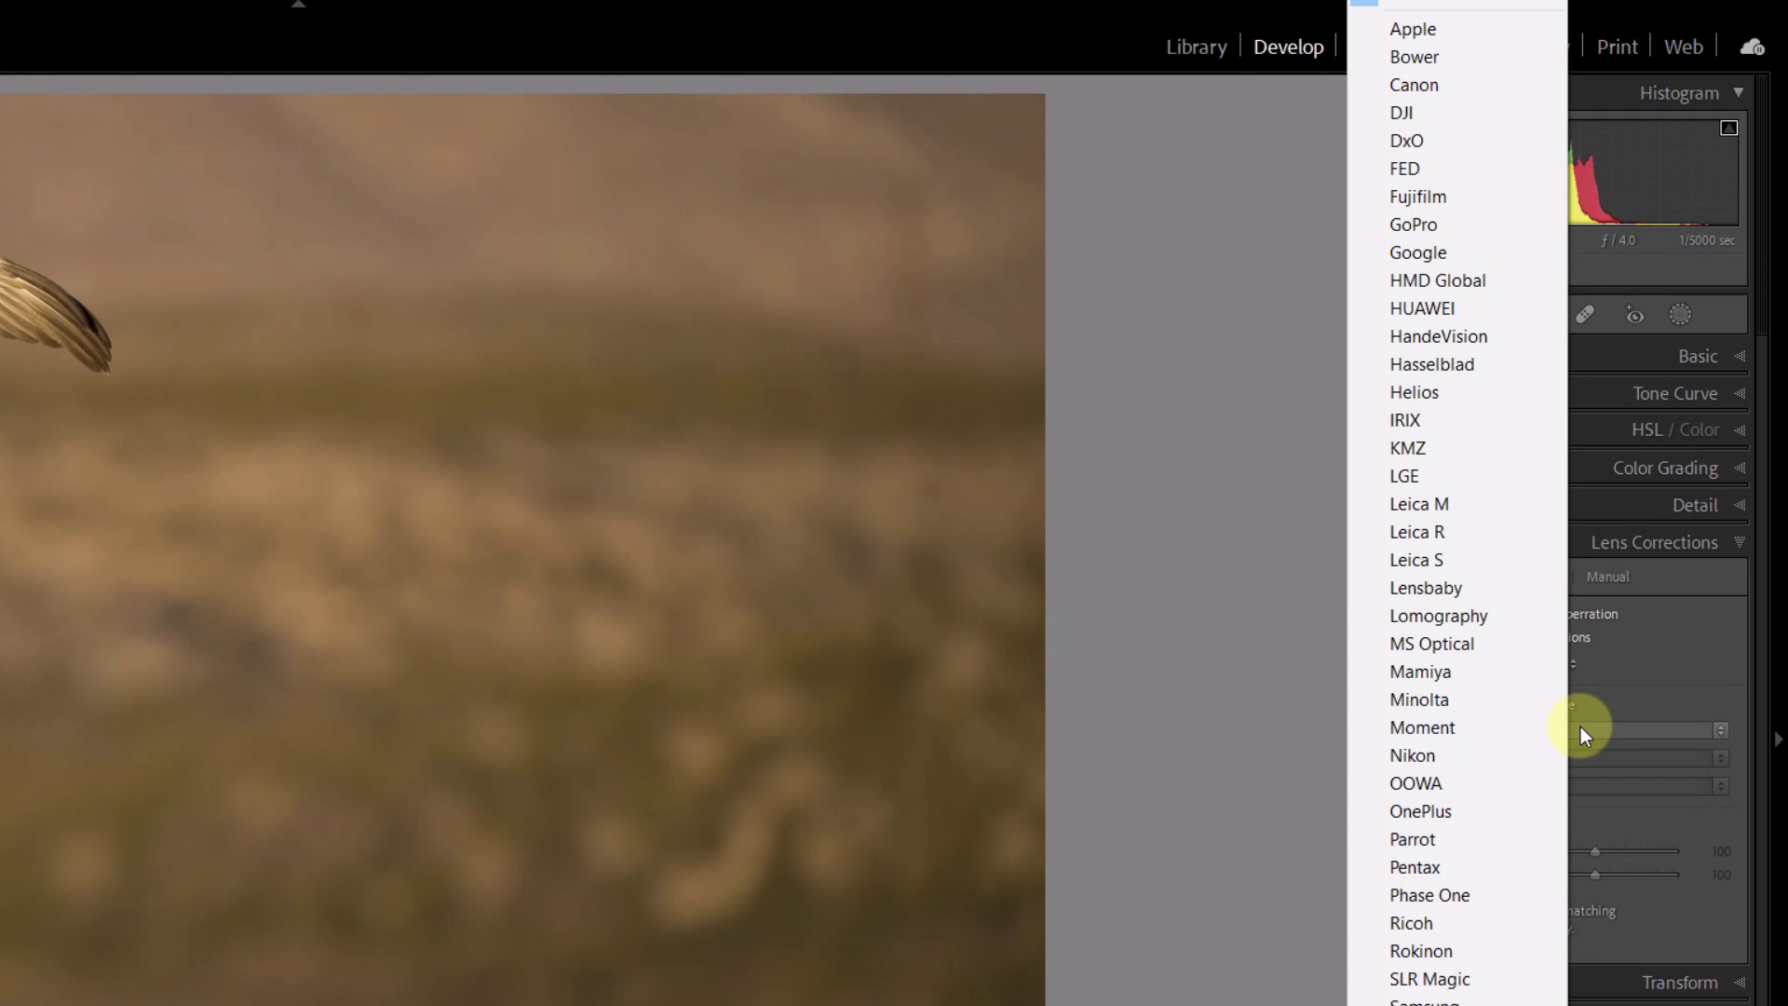
pyautogui.click(1427, 81)
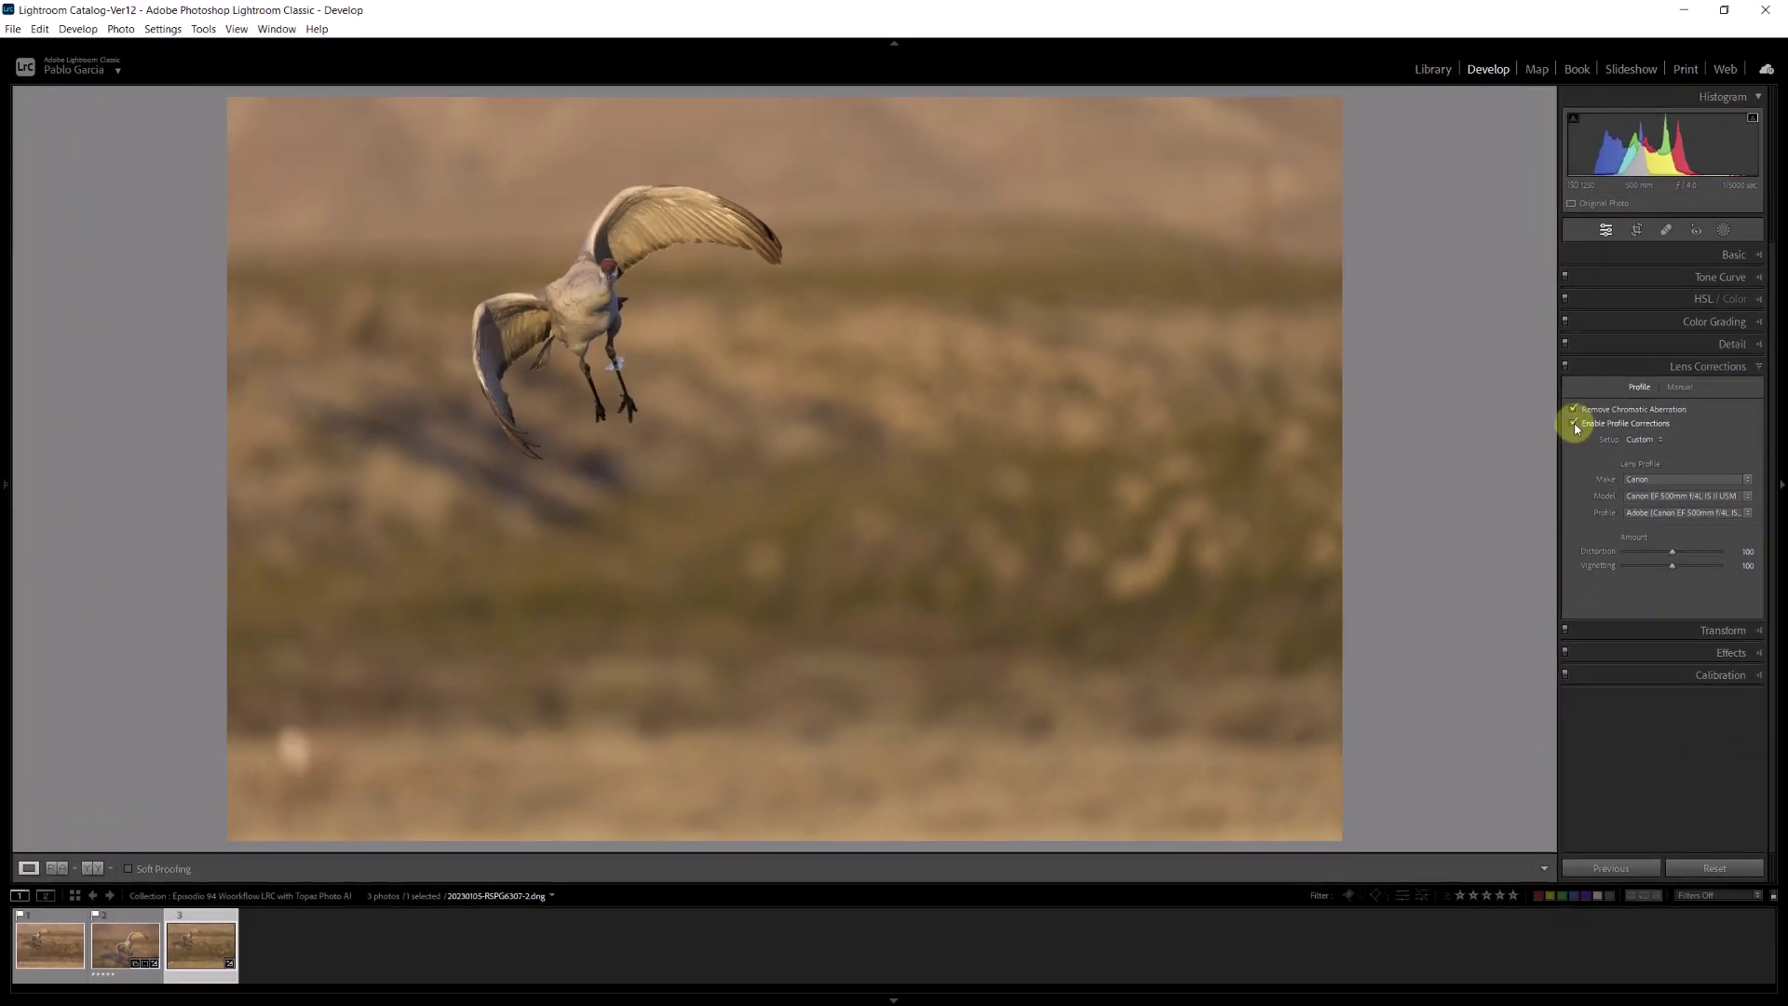
pyautogui.click(1574, 425)
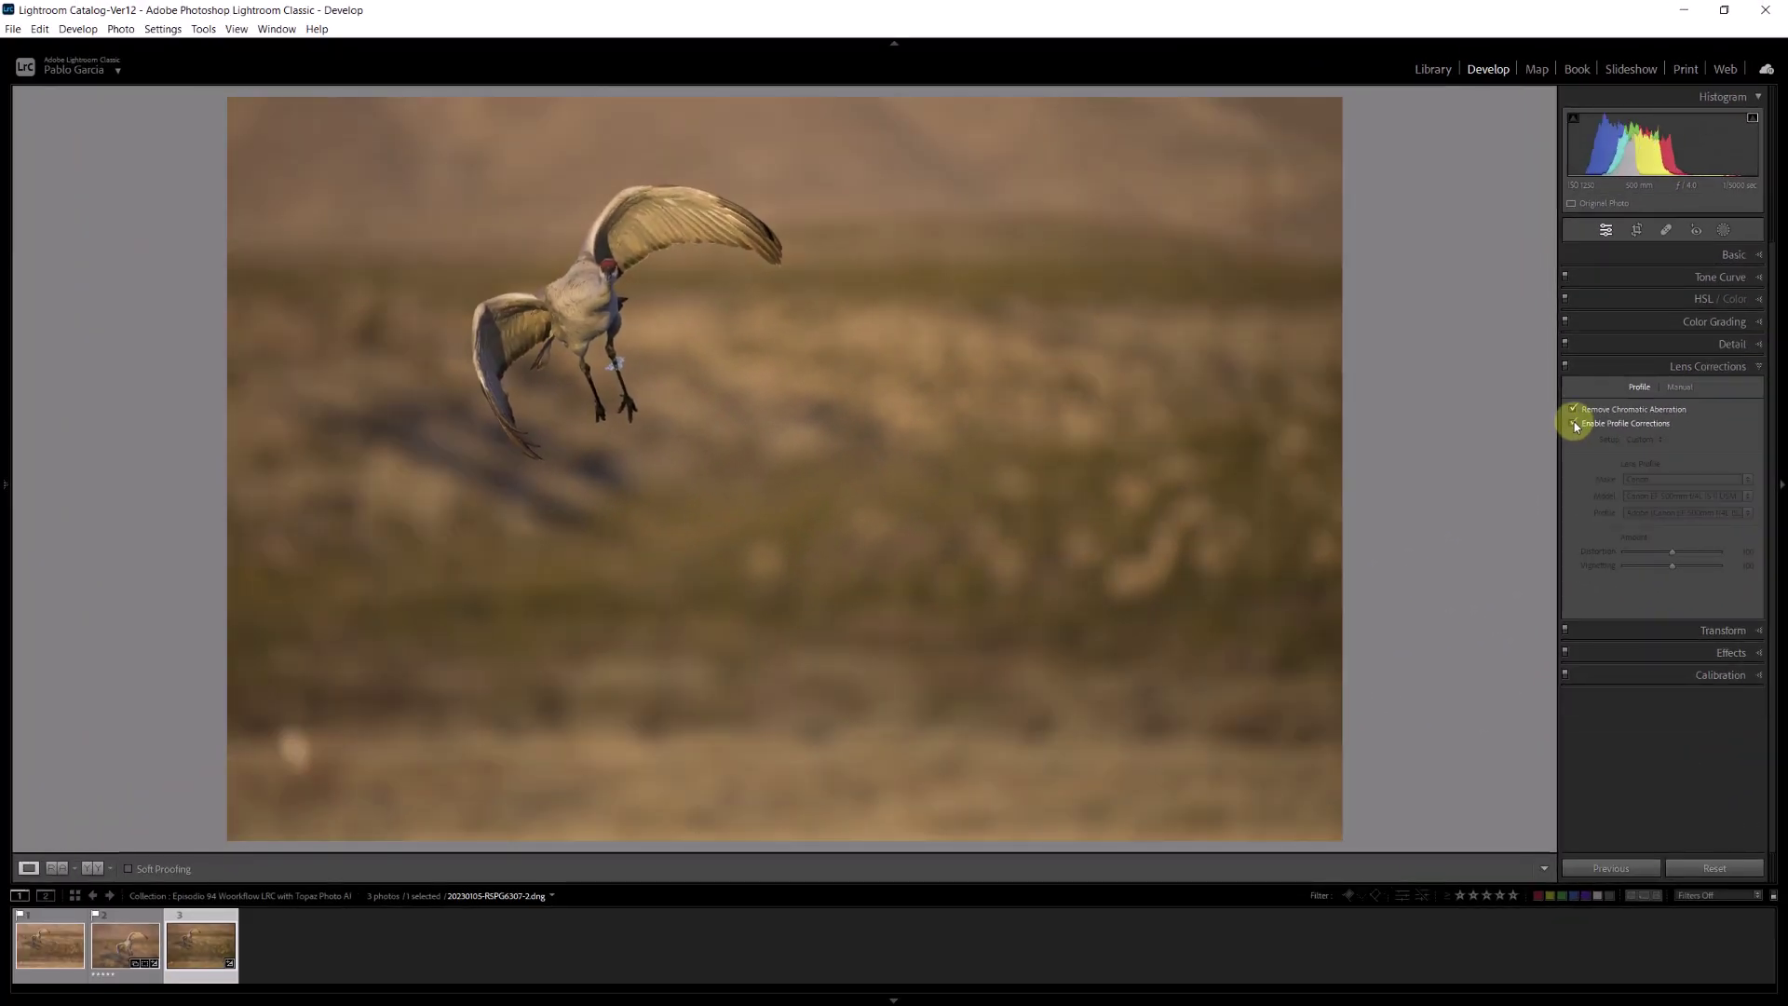
pyautogui.click(1574, 425)
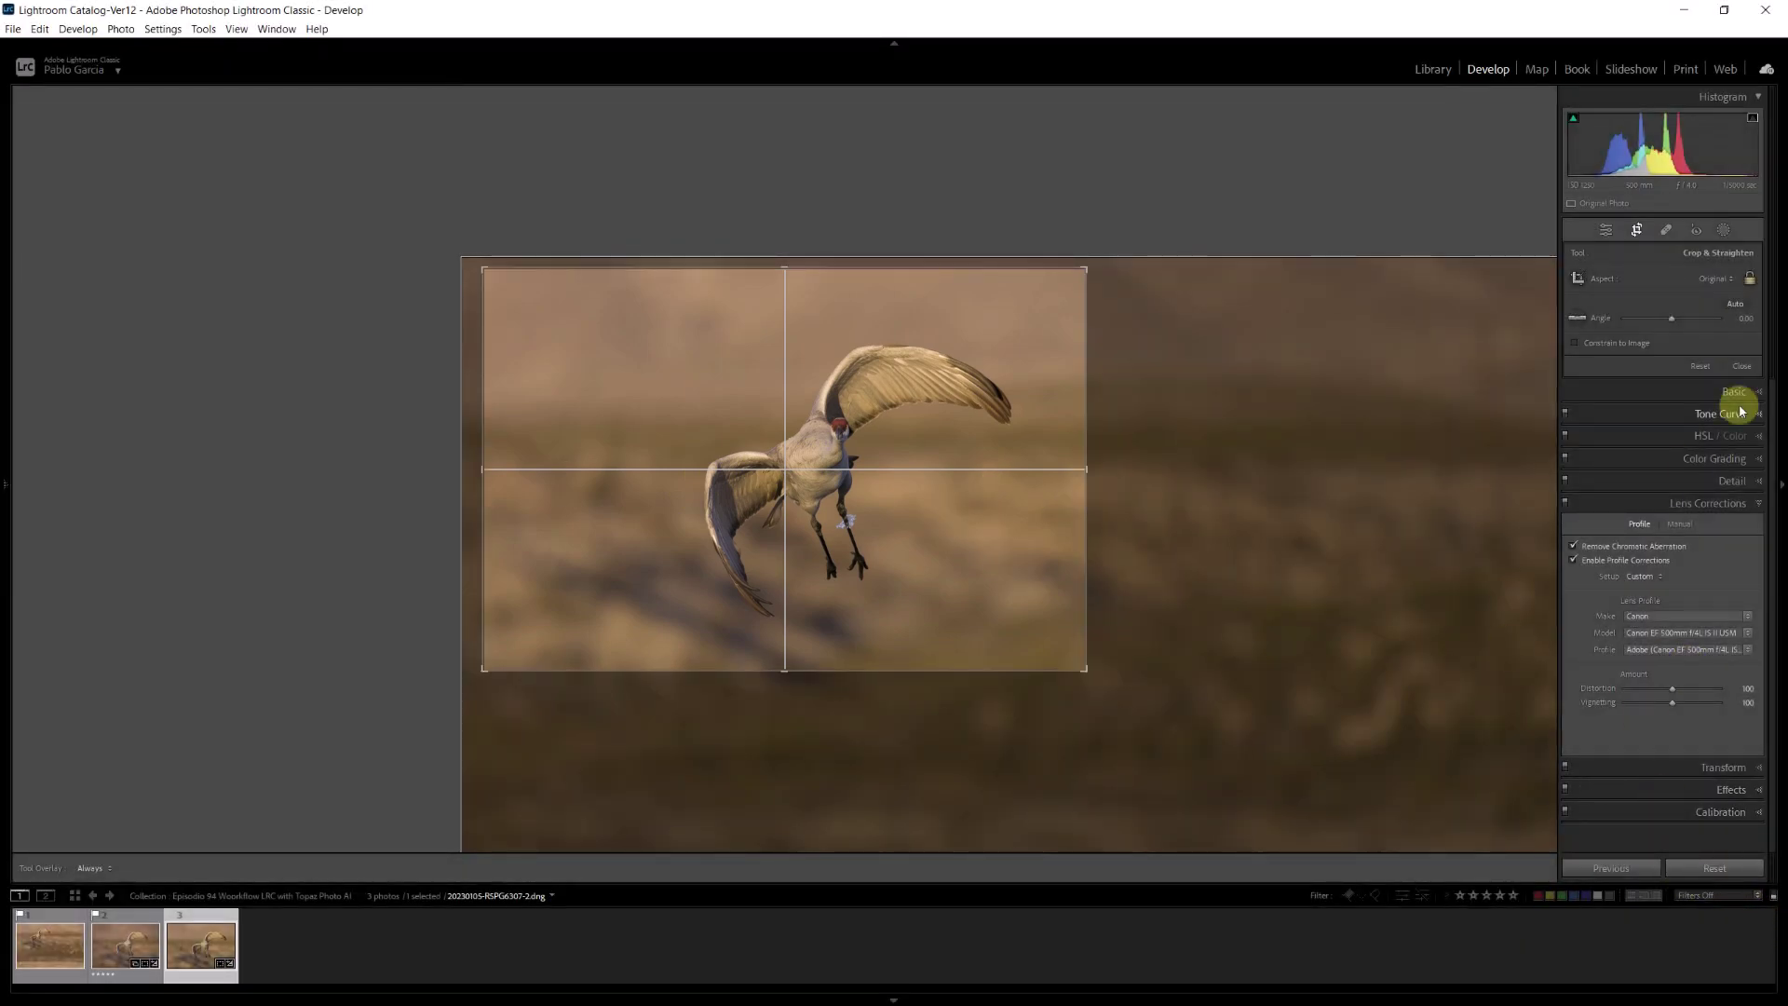
# Apply the tighter crop around the flying crane.
pyautogui.click(1637, 229)
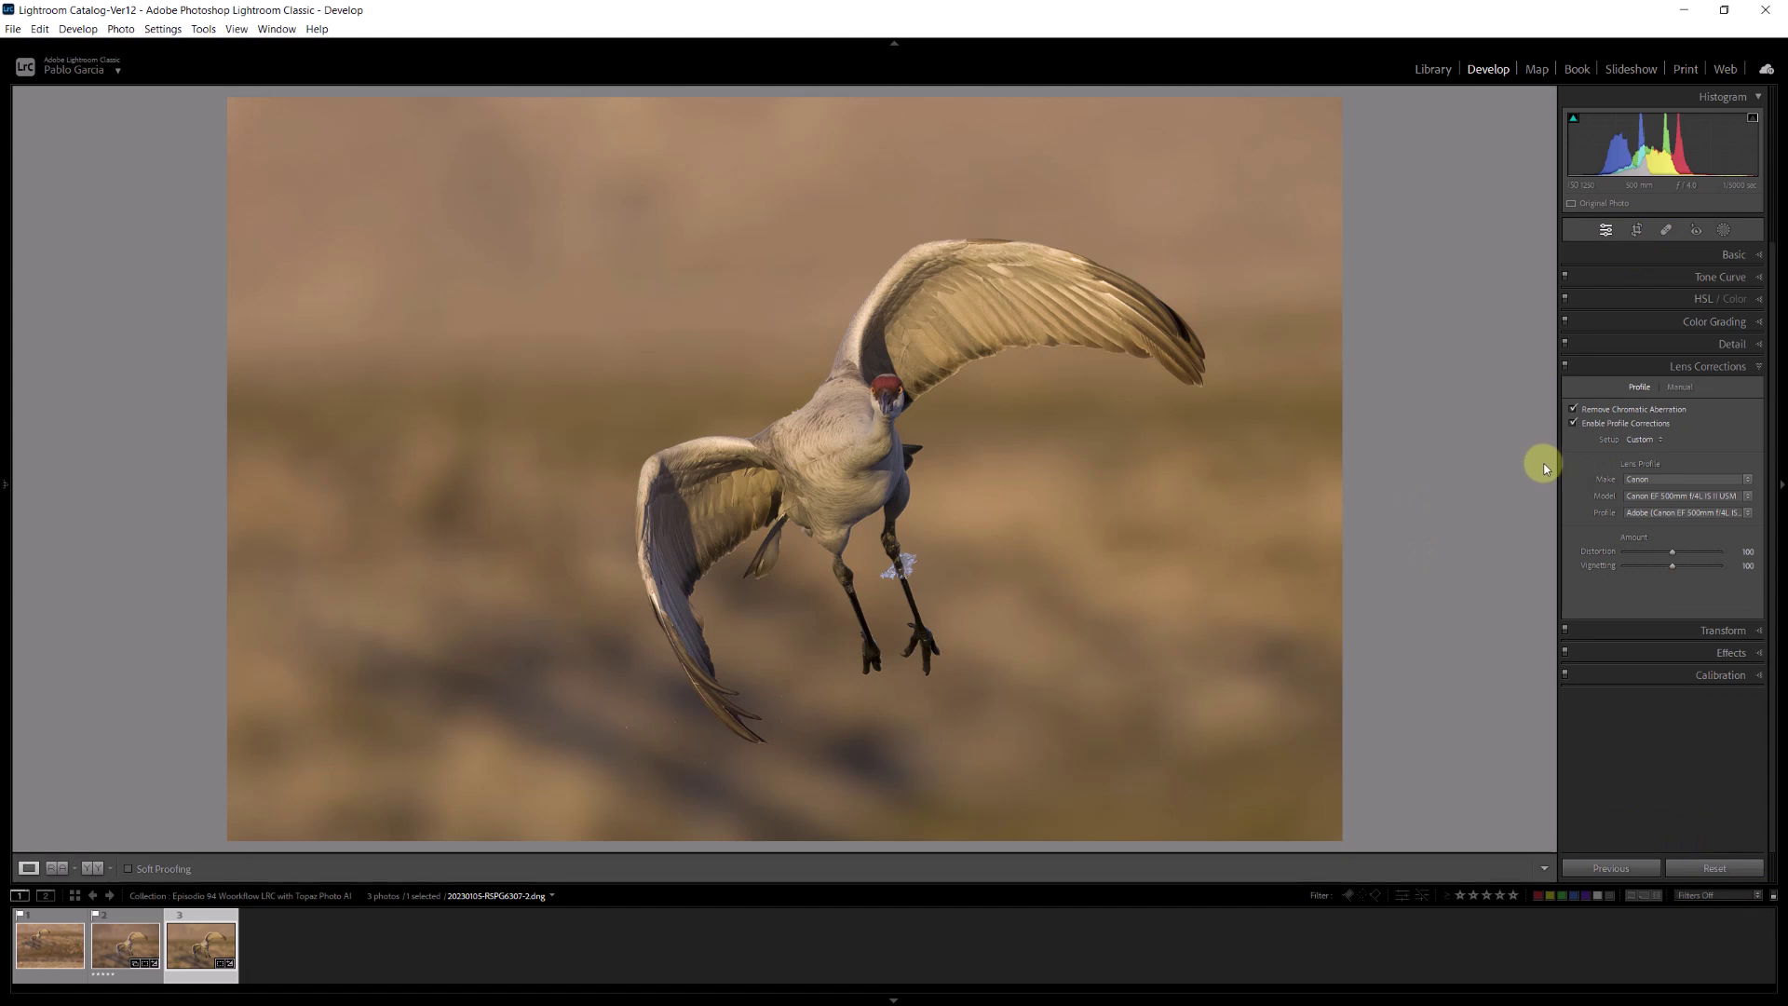
# In the Basic panel, cool the white balance and raise exposure, highlights and whites to +15.
pyautogui.click(1724, 258)
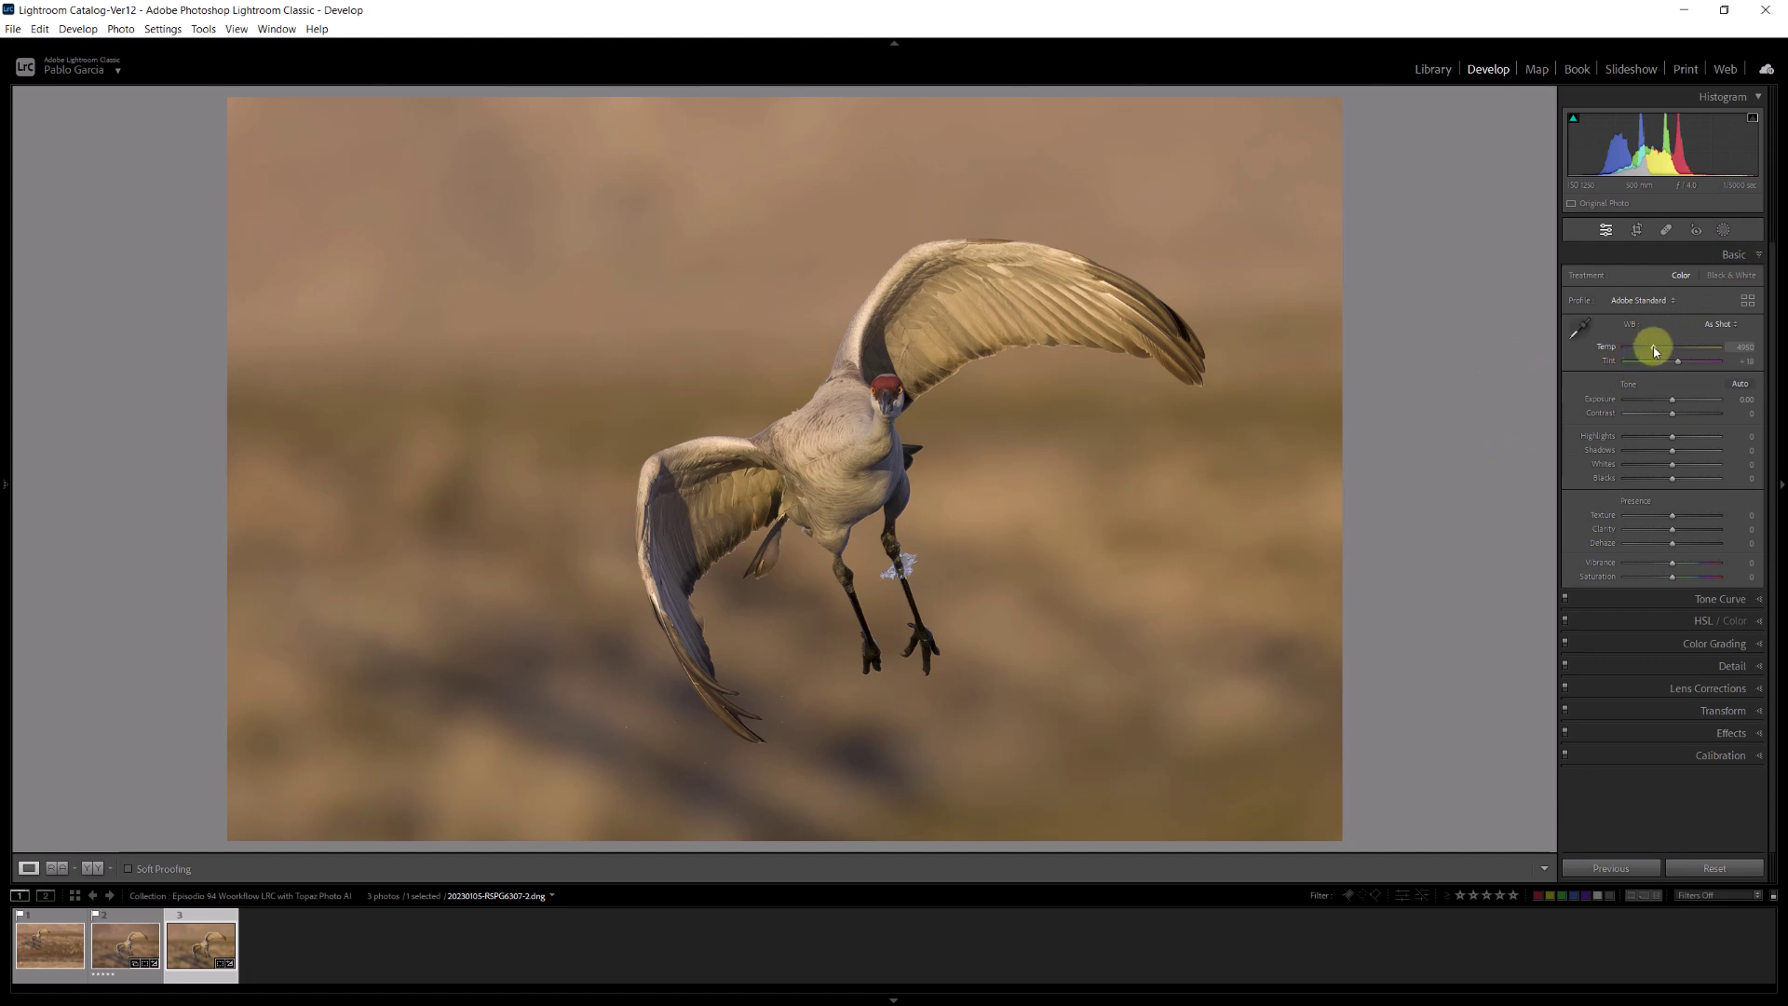
pyautogui.moveTo(1654, 350); pyautogui.dragTo(1649, 352)
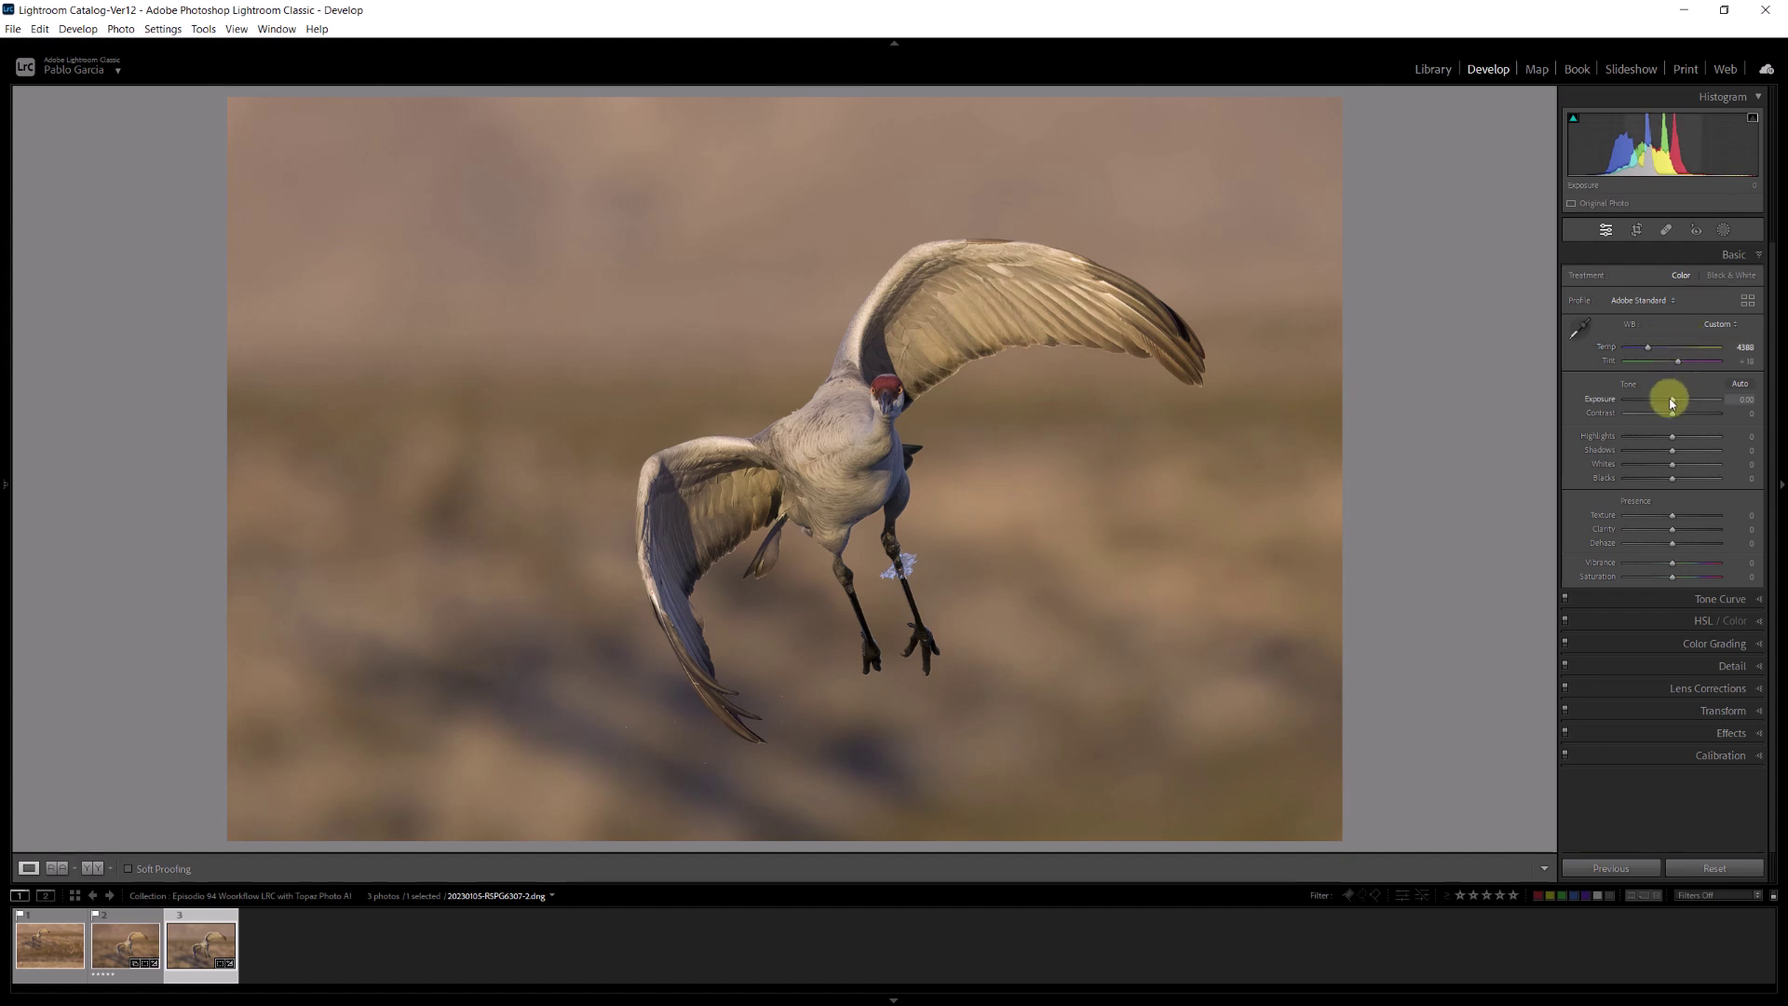
pyautogui.moveTo(1670, 399); pyautogui.dragTo(1673, 399)
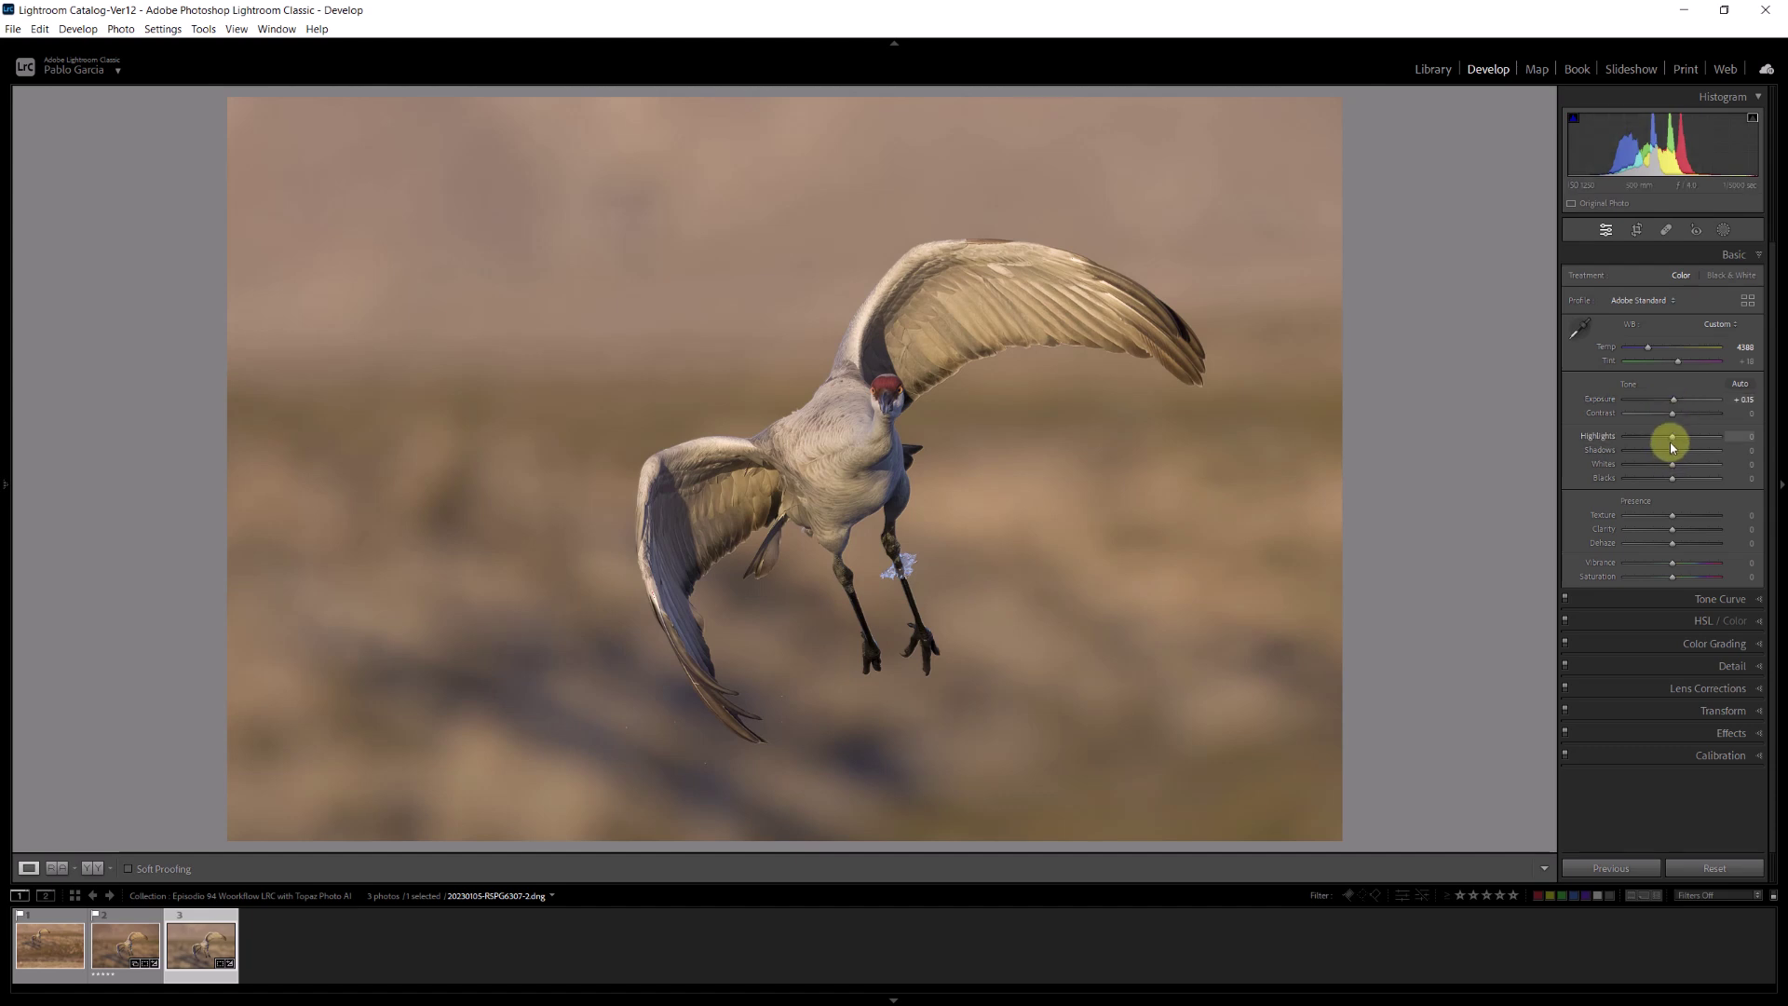
pyautogui.moveTo(1673, 442)
pyautogui.mouseDown()
pyautogui.moveTo(1691, 439)
pyautogui.moveTo(1664, 454)
pyautogui.mouseUp()
pyautogui.moveTo(1672, 469); pyautogui.dragTo(1668, 481)
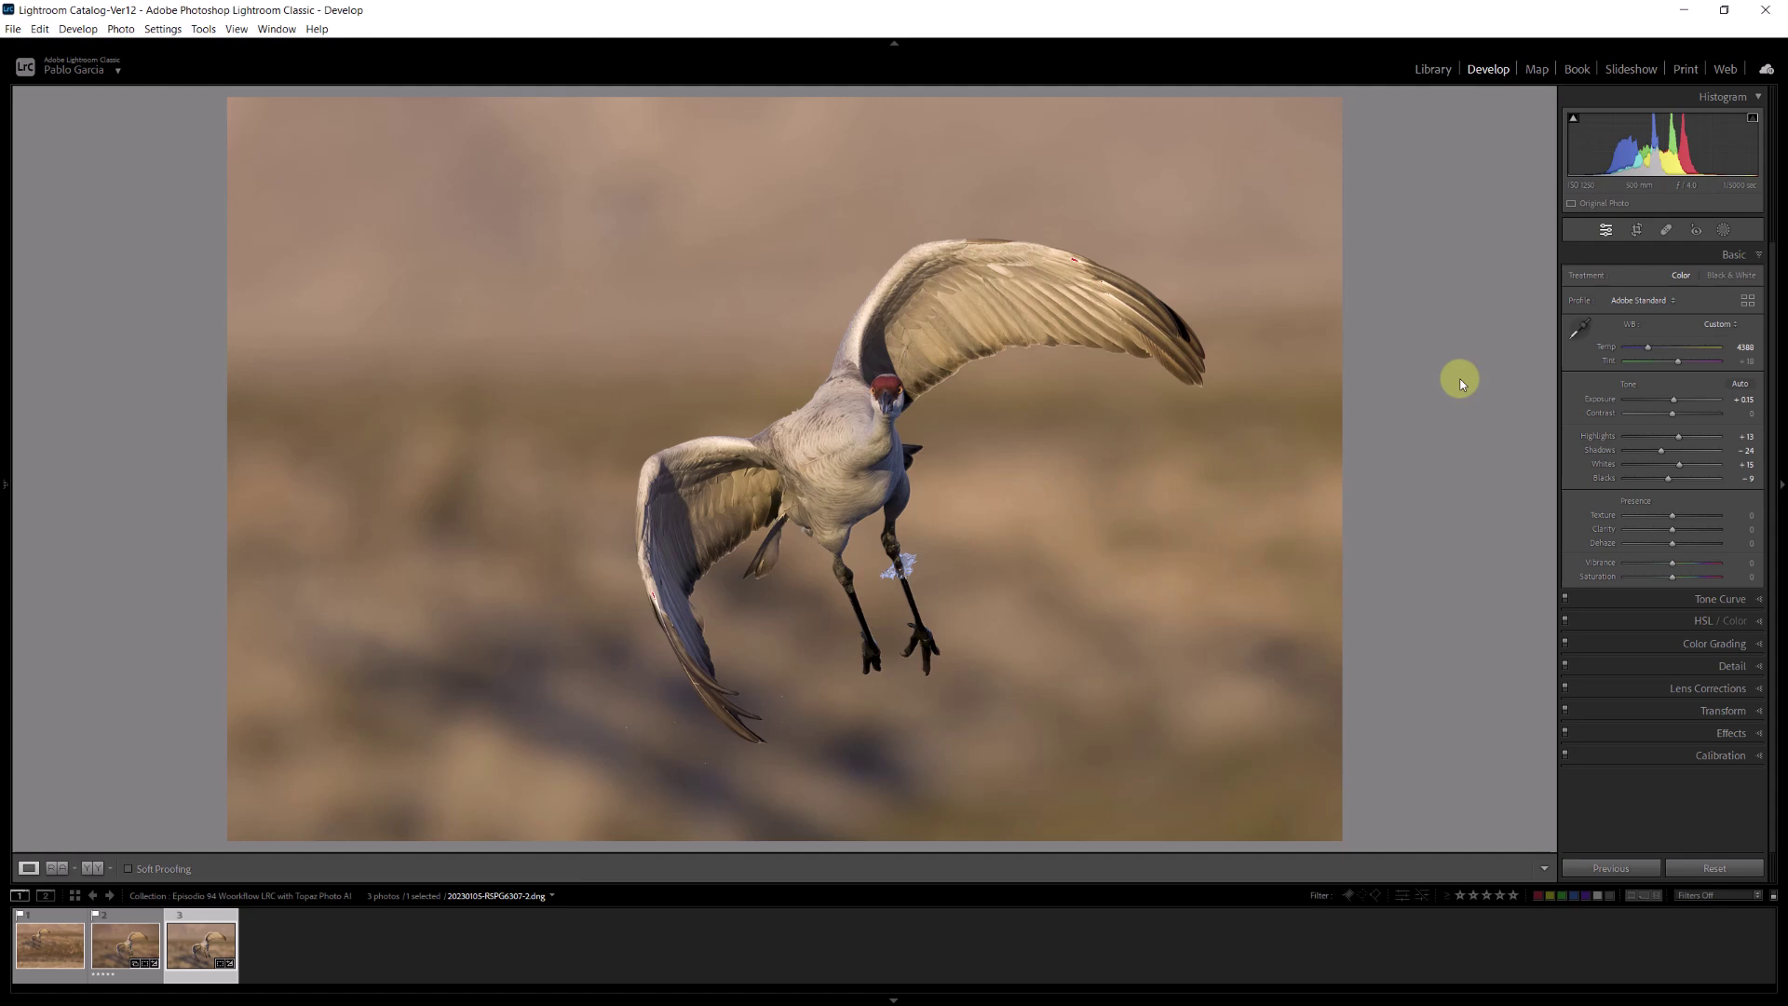
# Heal two dust spots below the lower wing tip, using Visualize Spots with a higher threshold.
pyautogui.click(1666, 230)
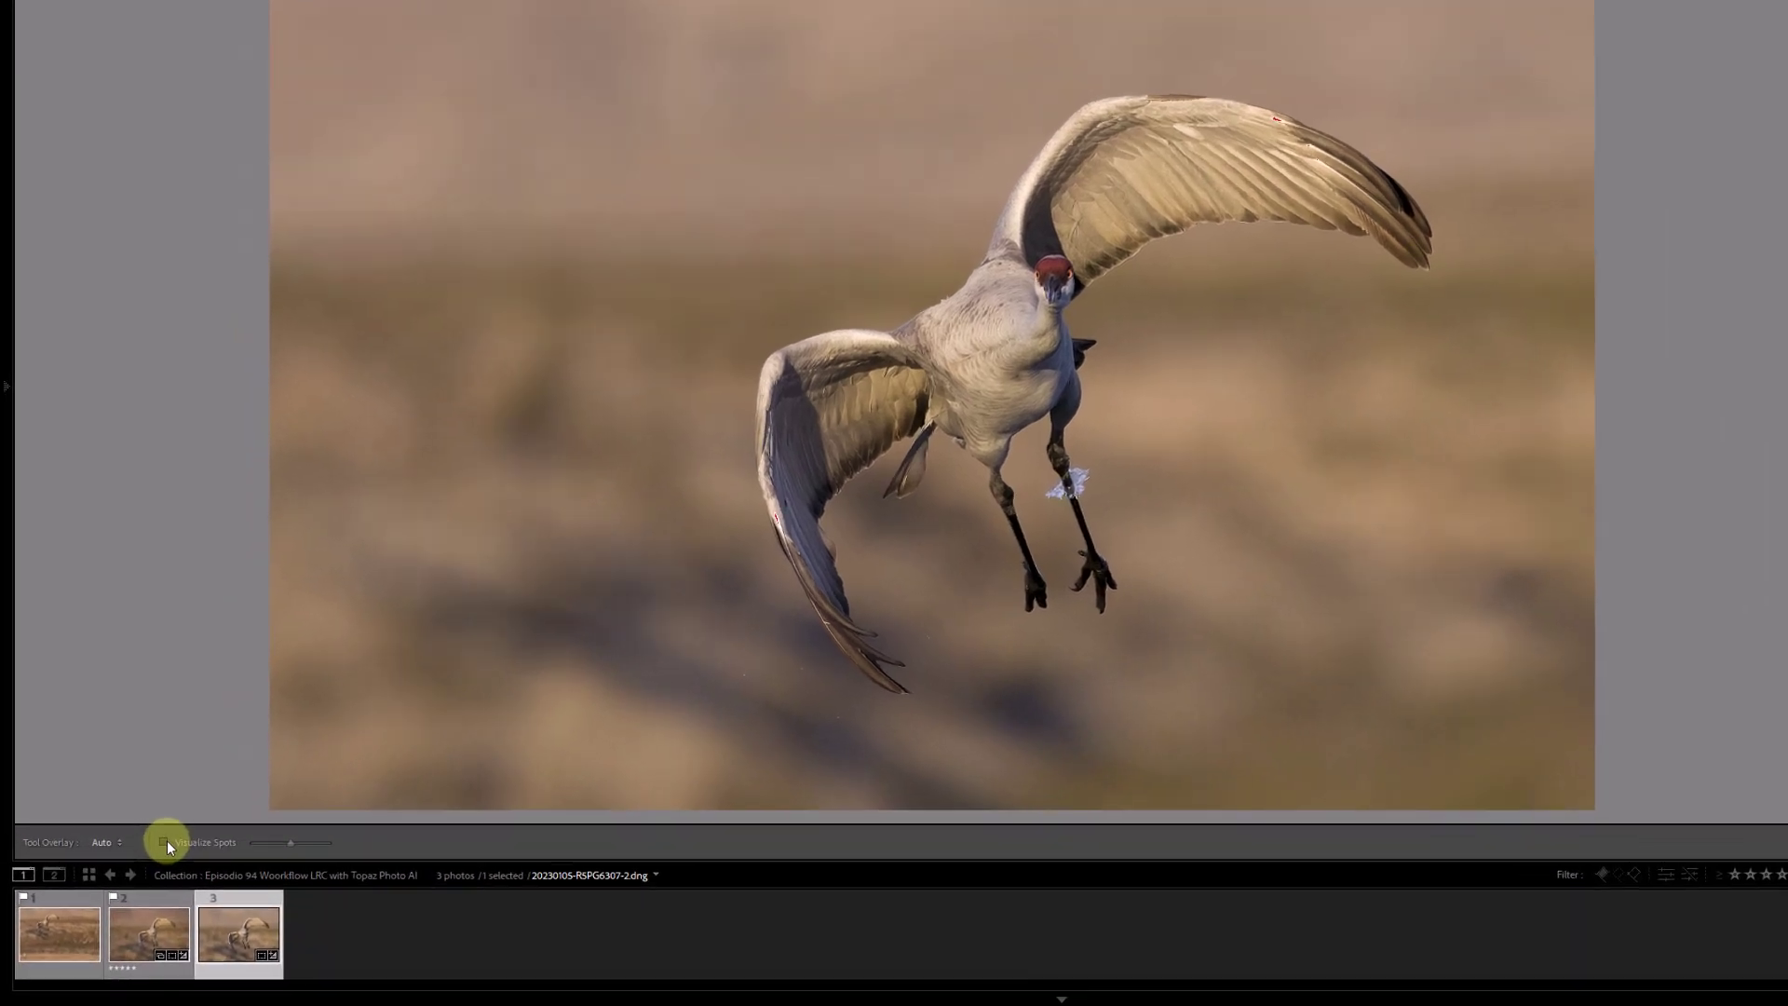
pyautogui.click(137, 867)
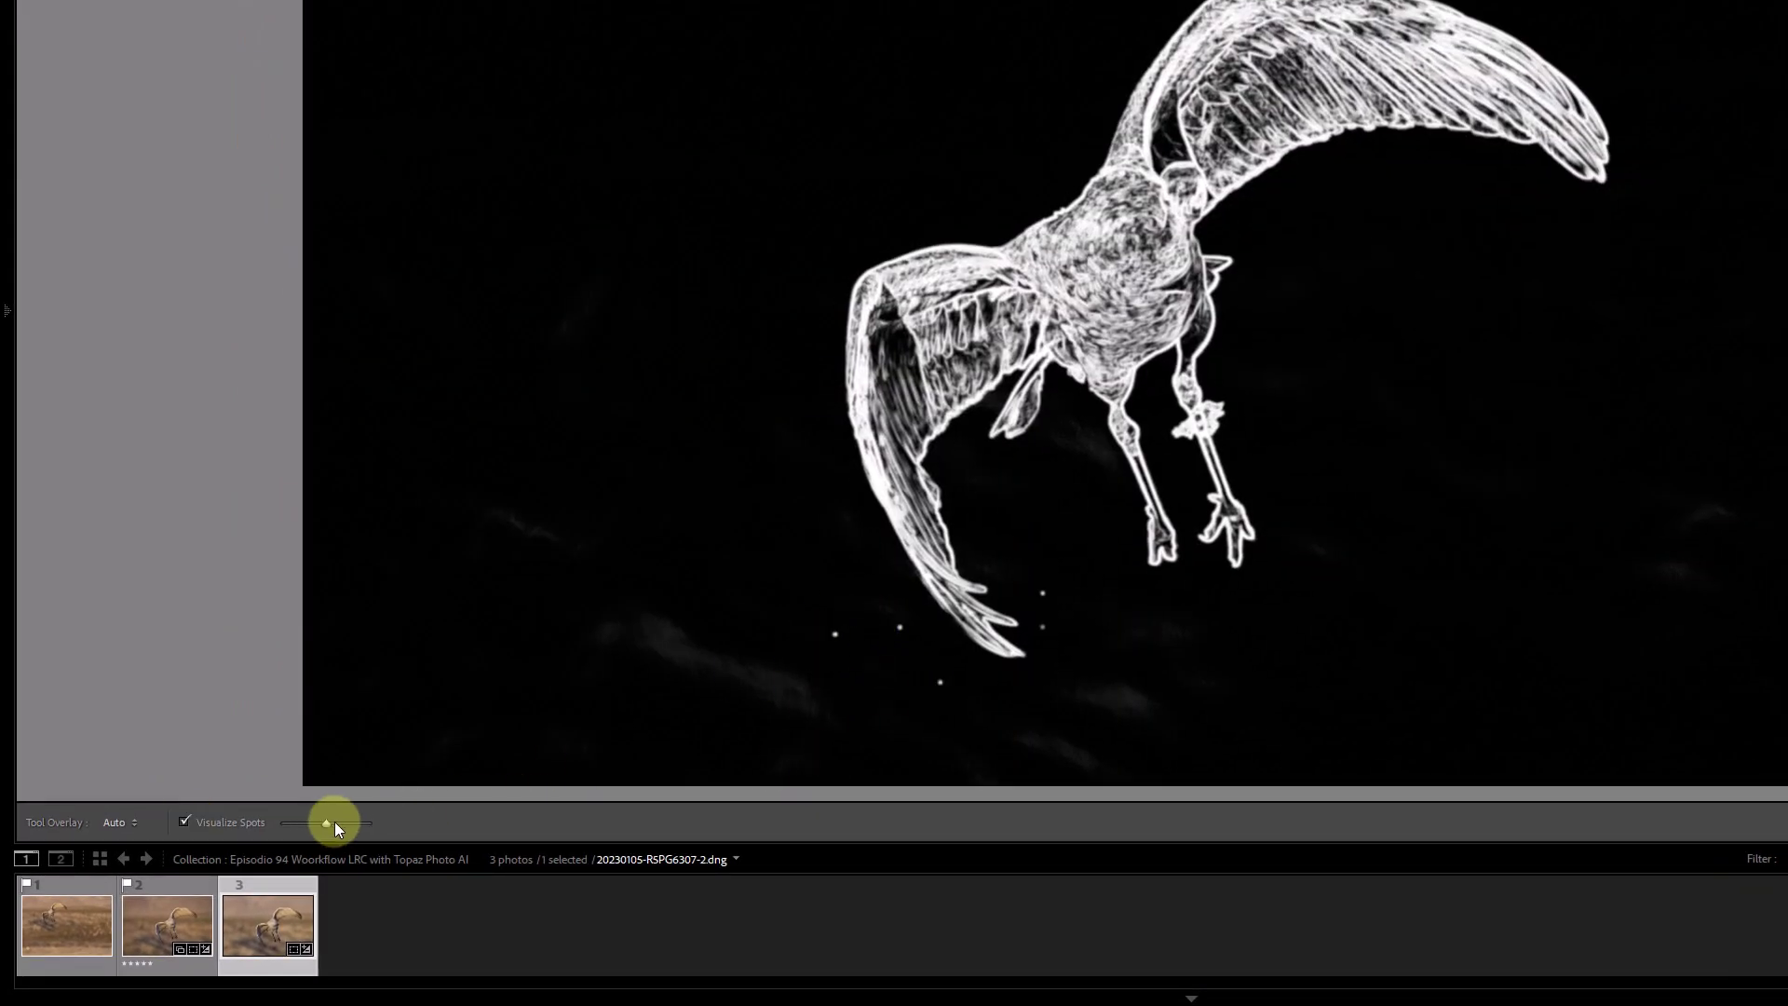
pyautogui.moveTo(326, 824)
pyautogui.mouseDown()
pyautogui.moveTo(276, 824)
pyautogui.moveTo(343, 824)
pyautogui.mouseUp()
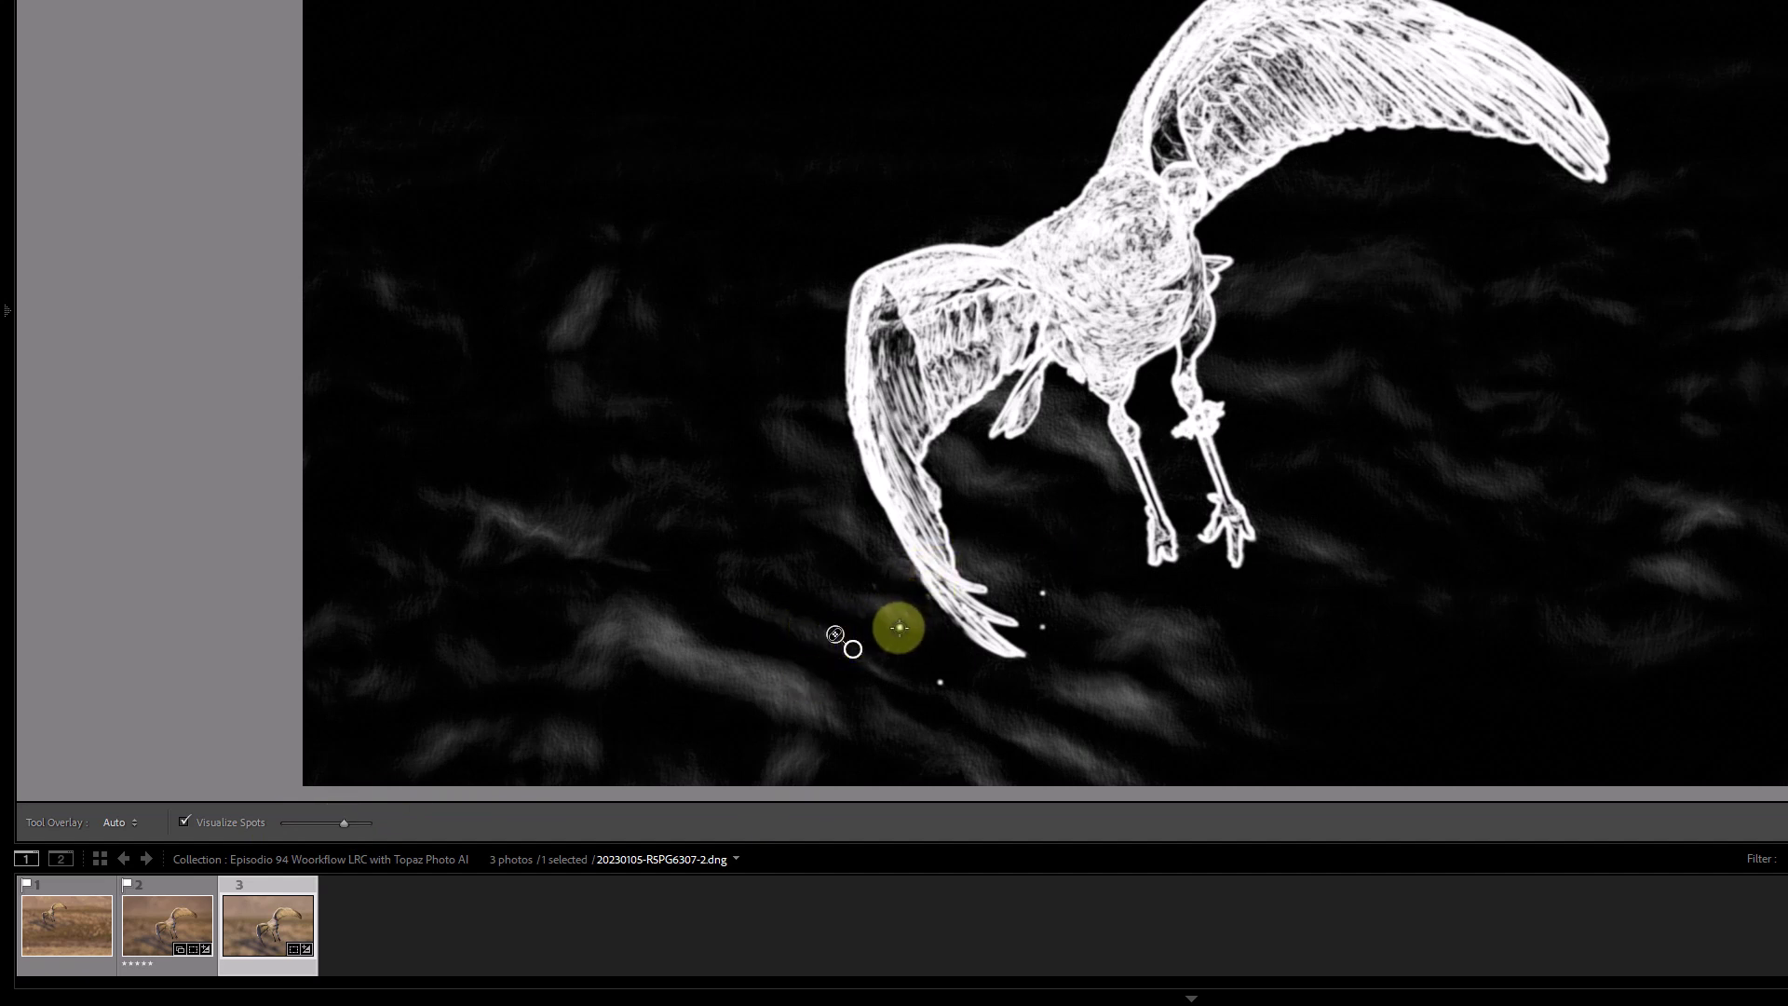
pyautogui.click(941, 683)
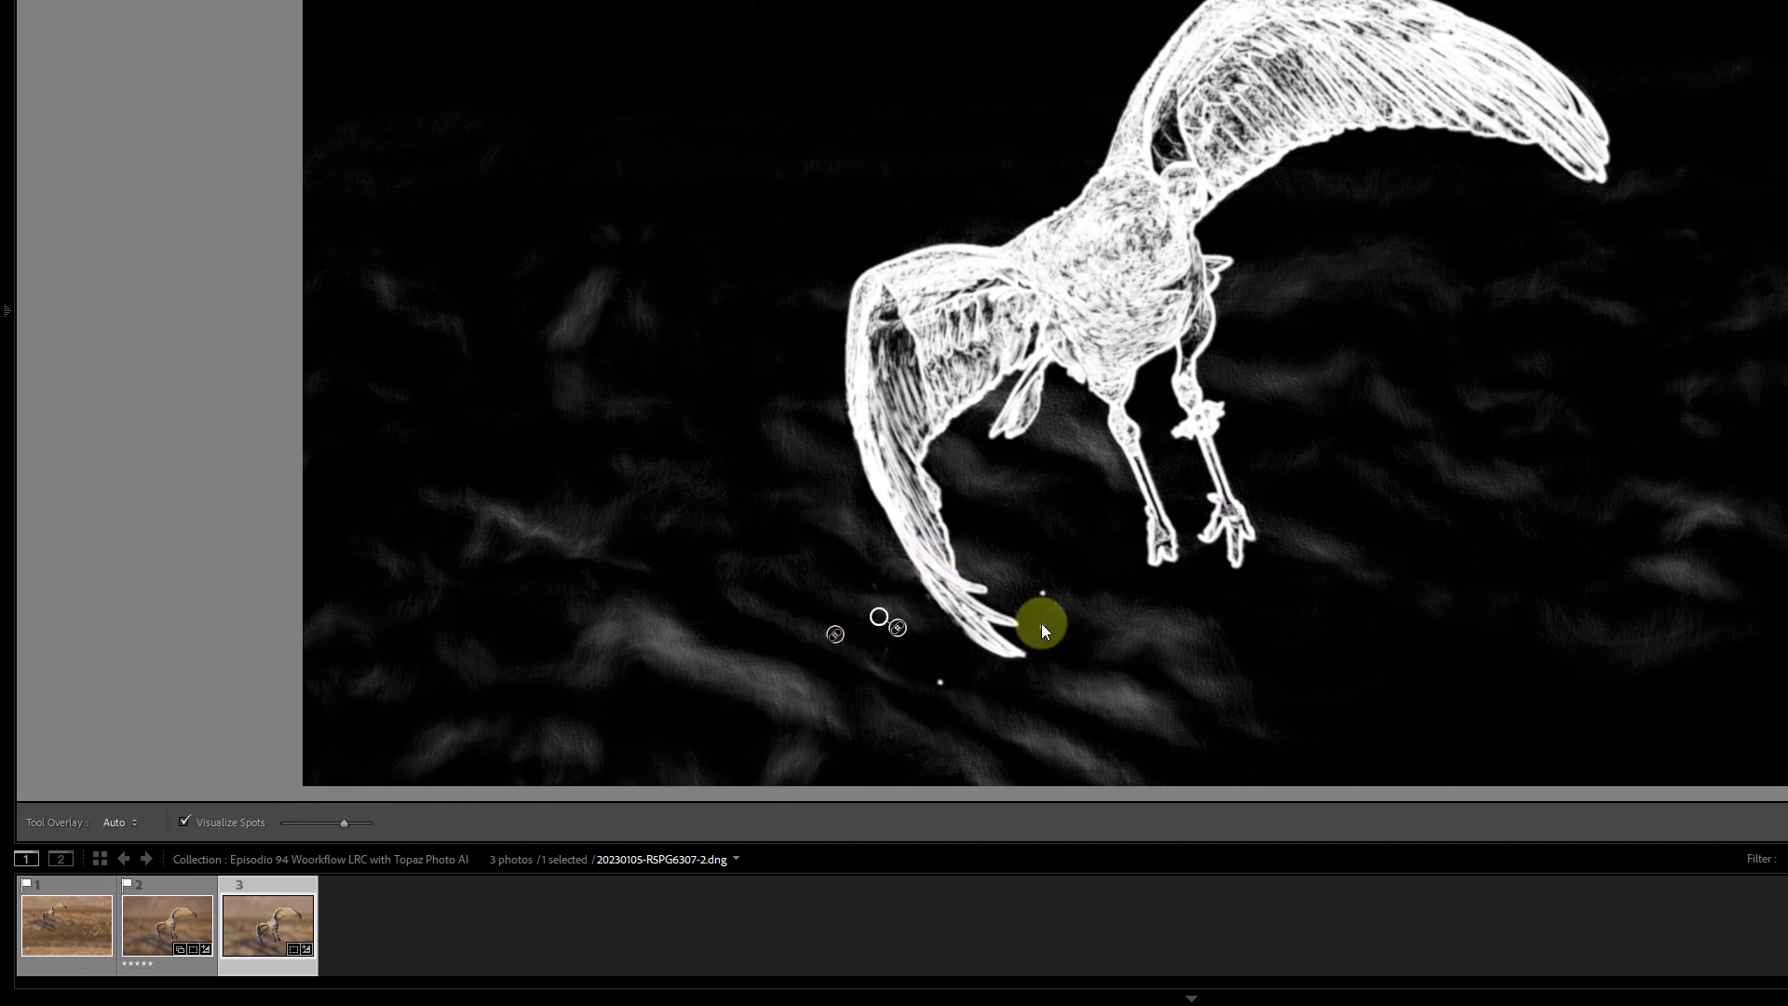
pyautogui.click(1042, 624)
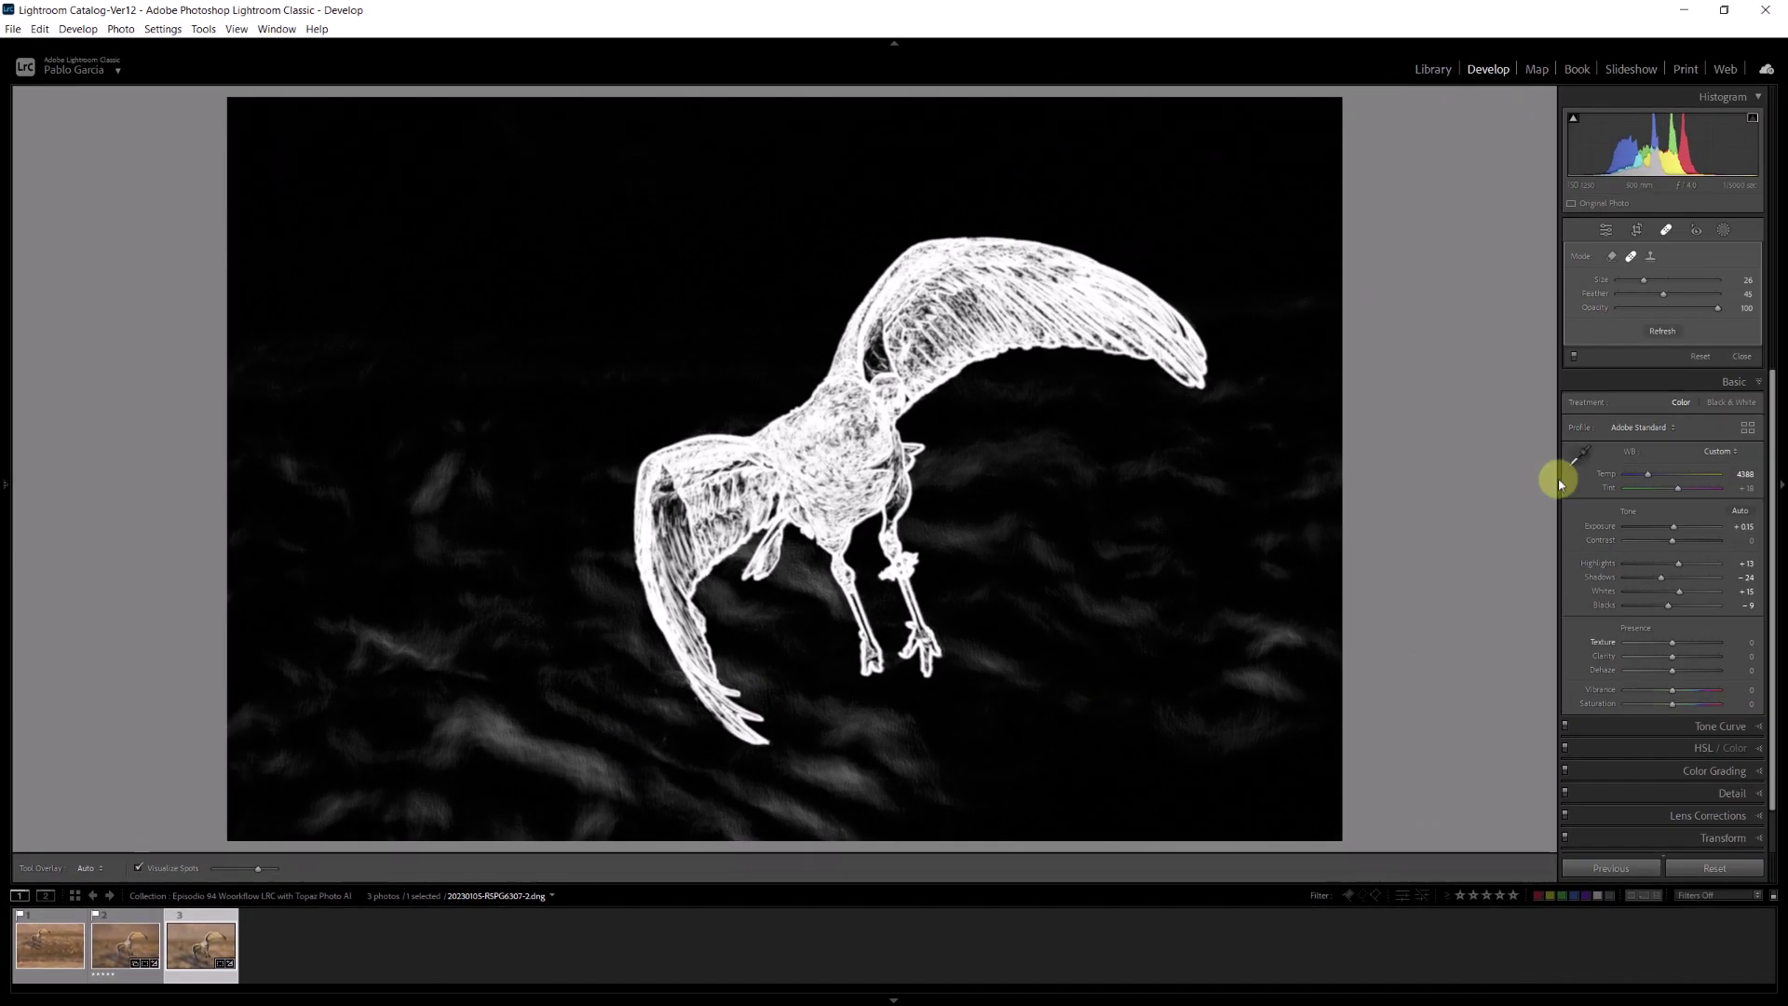
pyautogui.press('a')
pyautogui.click(1674, 230)
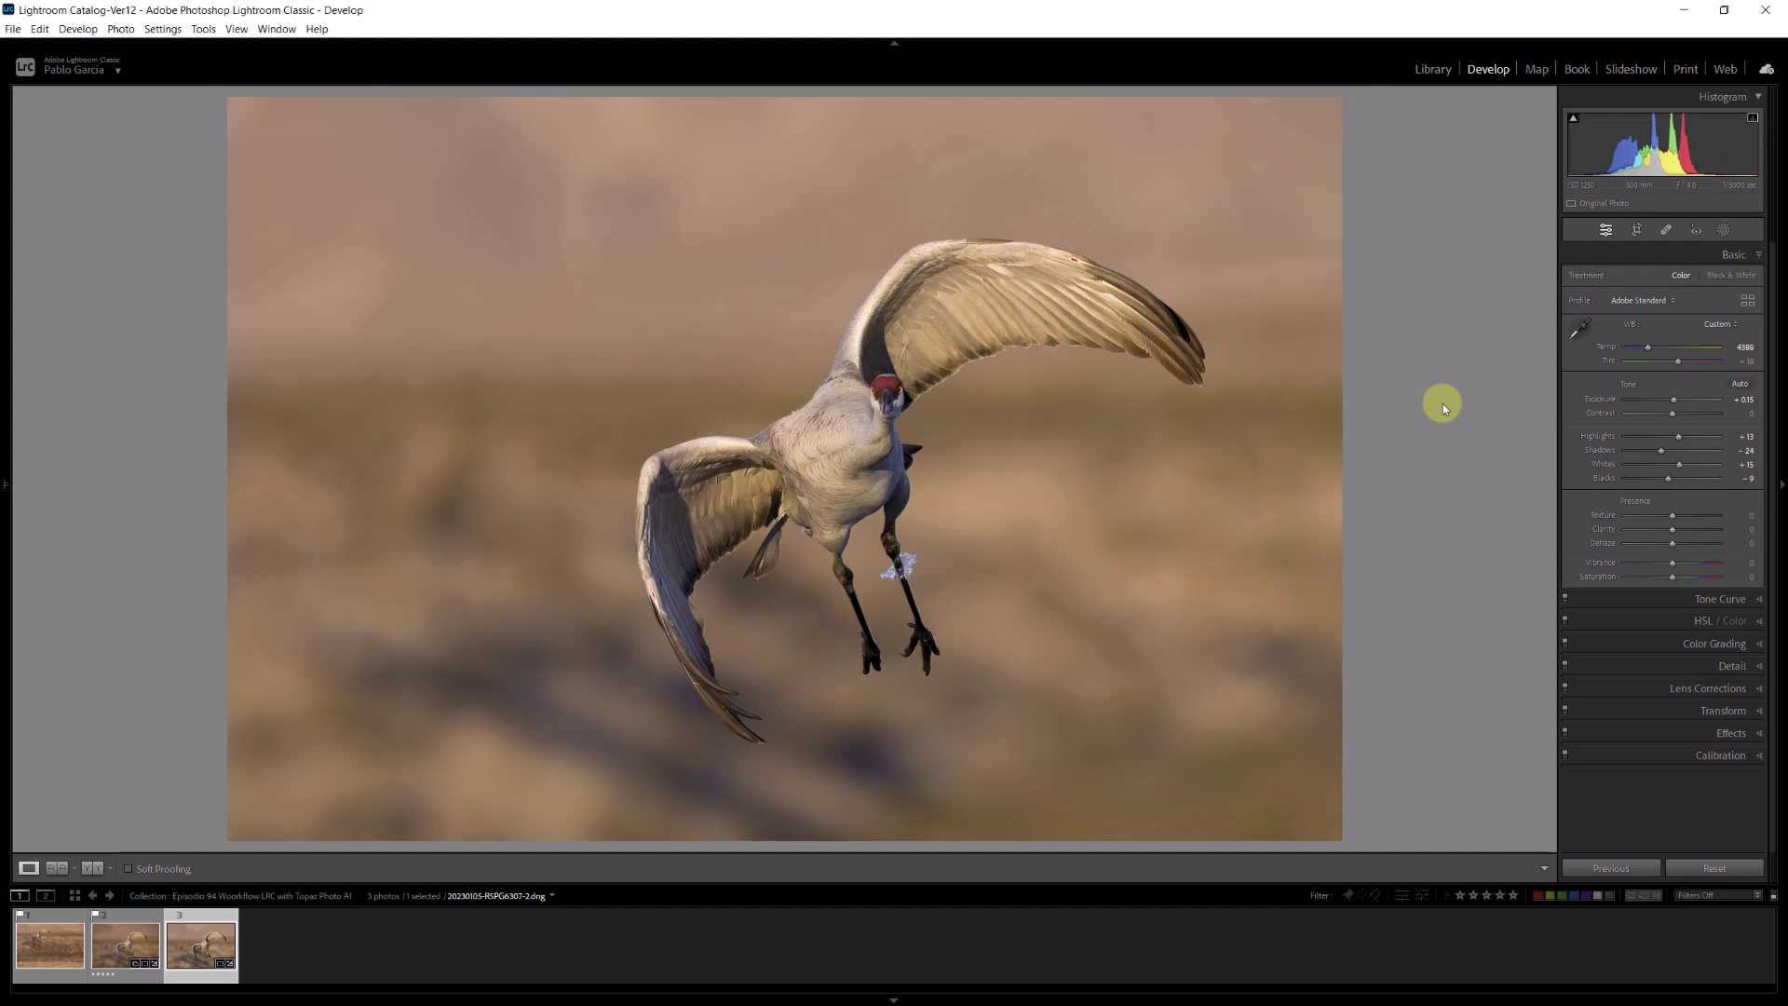
# Mask the crane with Select Subject, then refine the mask edges with brush erase and add.
pyautogui.click(1724, 231)
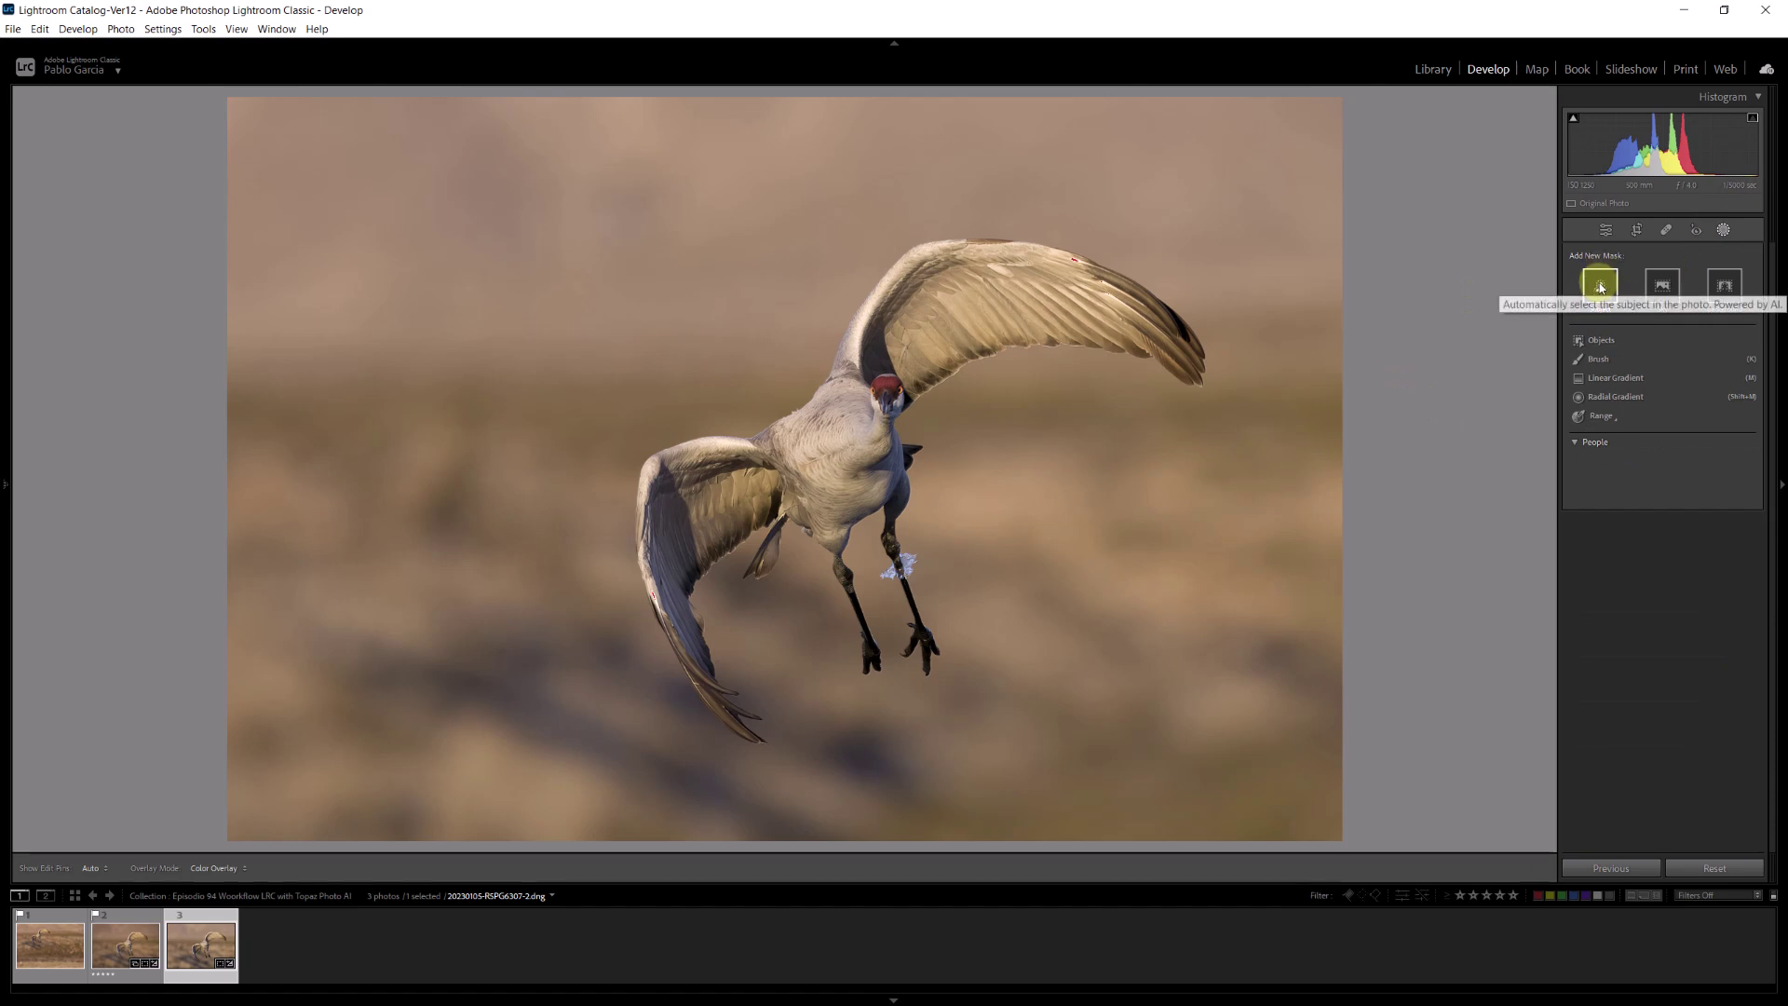
pyautogui.click(1600, 285)
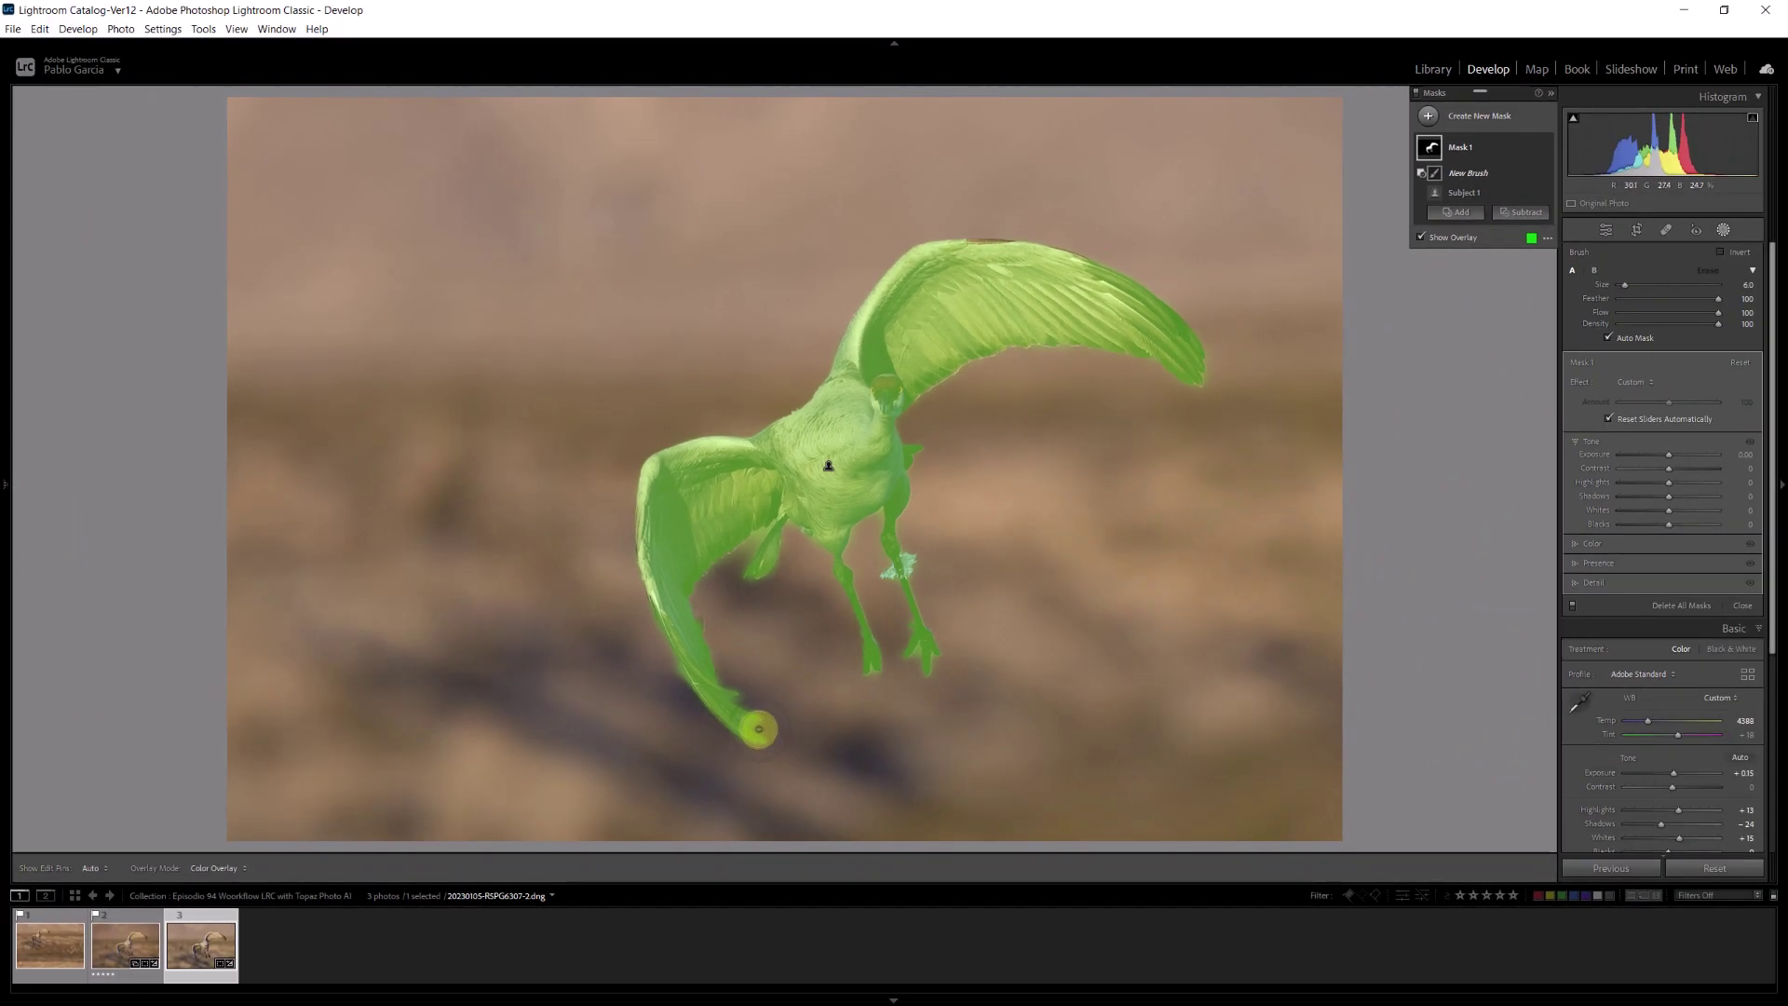
pyautogui.moveTo(738, 702)
pyautogui.mouseDown()
pyautogui.moveTo(713, 651)
pyautogui.moveTo(708, 586)
pyautogui.moveTo(754, 537)
pyautogui.moveTo(852, 690)
pyautogui.moveTo(926, 627)
pyautogui.moveTo(909, 679)
pyautogui.moveTo(917, 665)
pyautogui.moveTo(879, 686)
pyautogui.moveTo(458, 636)
pyautogui.moveTo(676, 674)
pyautogui.moveTo(659, 686)
pyautogui.moveTo(641, 646)
pyautogui.moveTo(527, 551)
pyautogui.mouseUp()
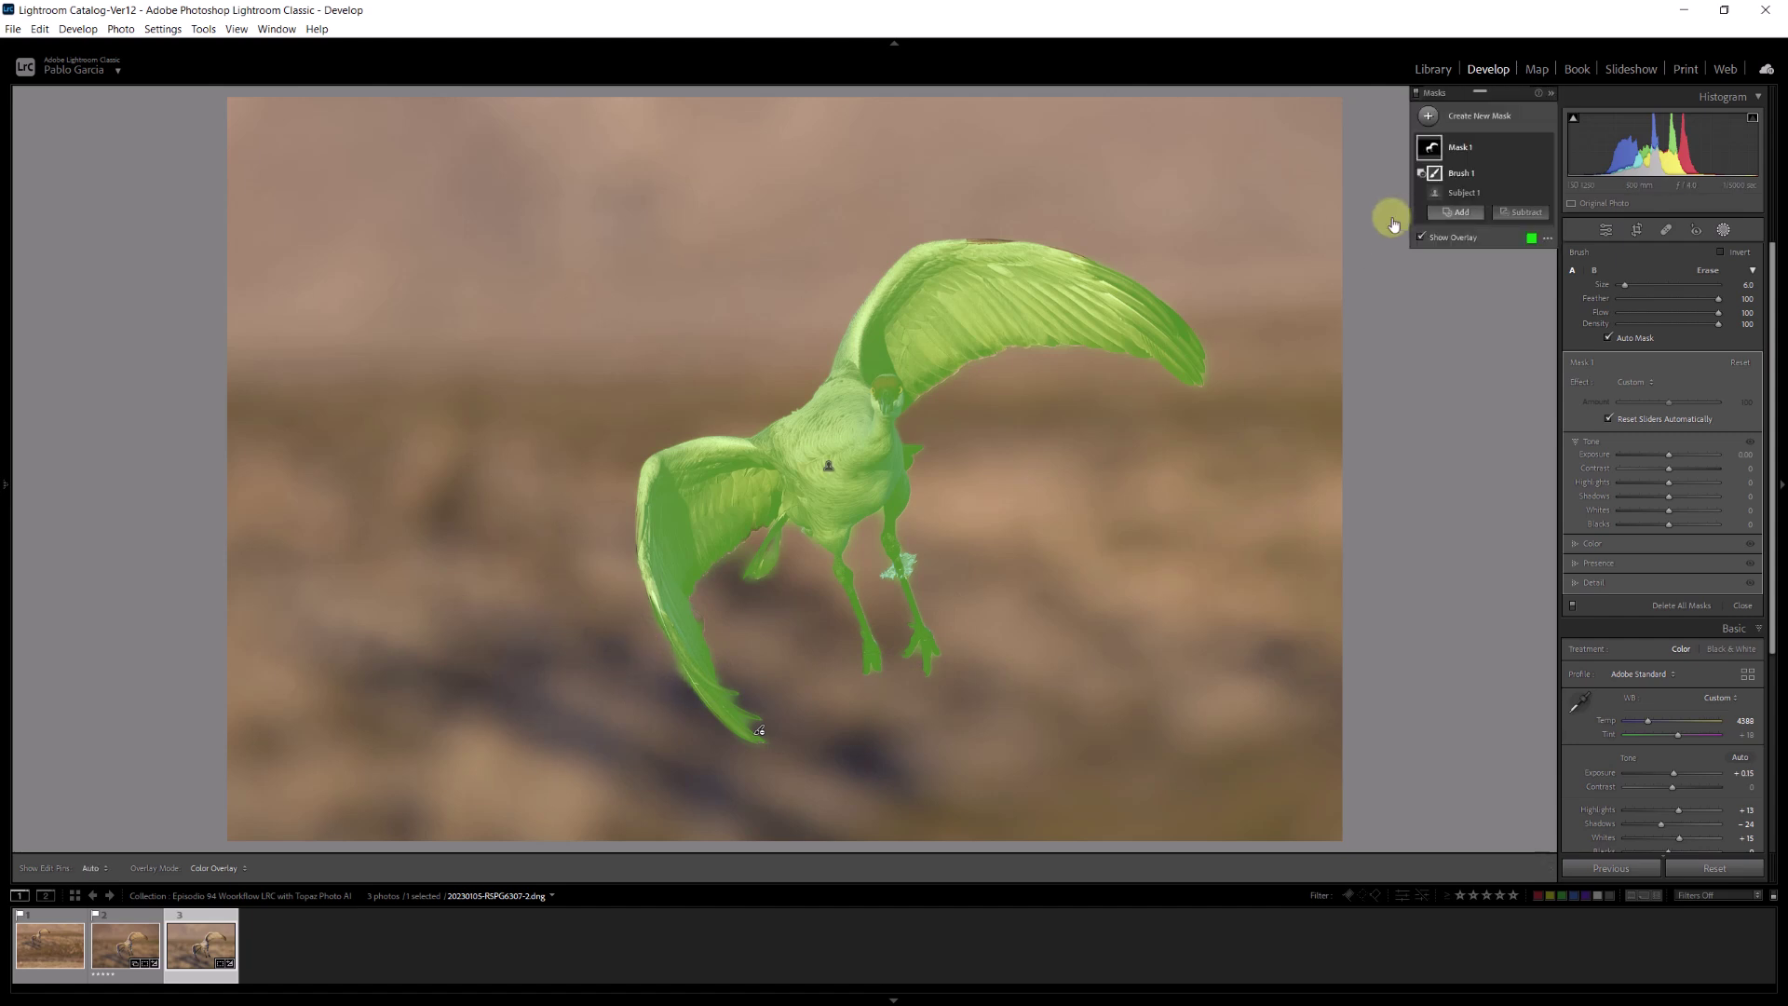
pyautogui.scroll(-3, 1378, 208)
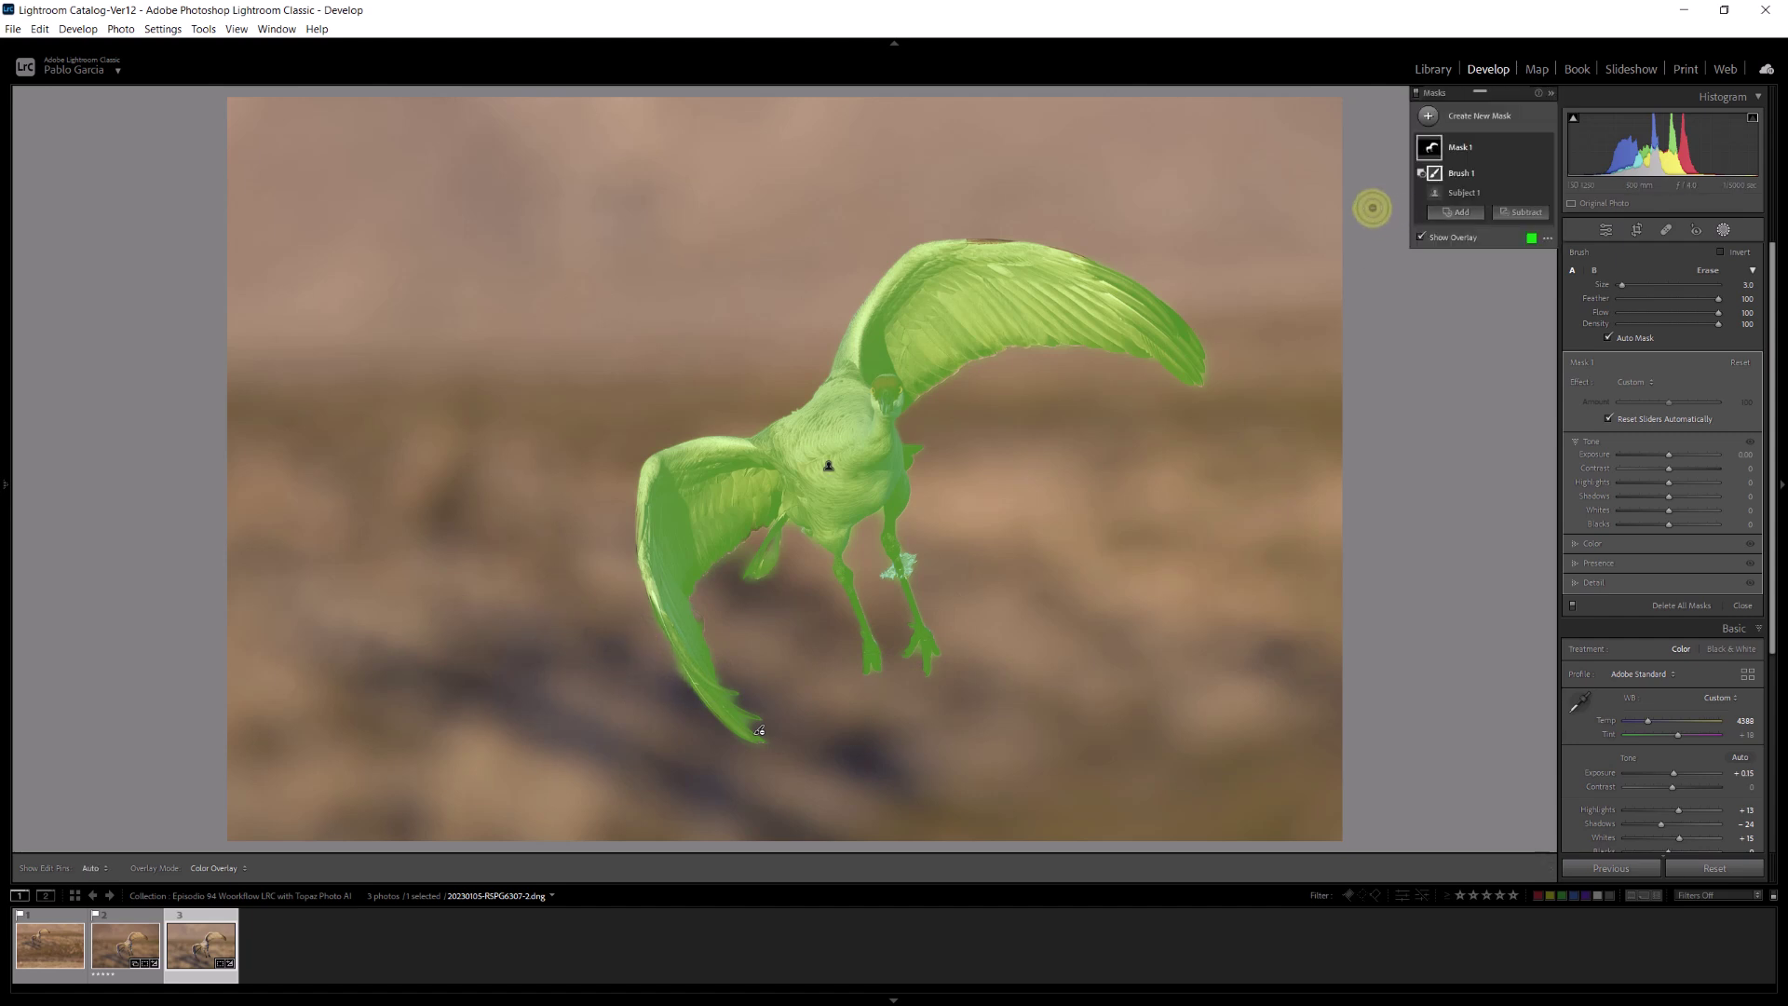
pyautogui.click(1457, 212)
pyautogui.click(1480, 347)
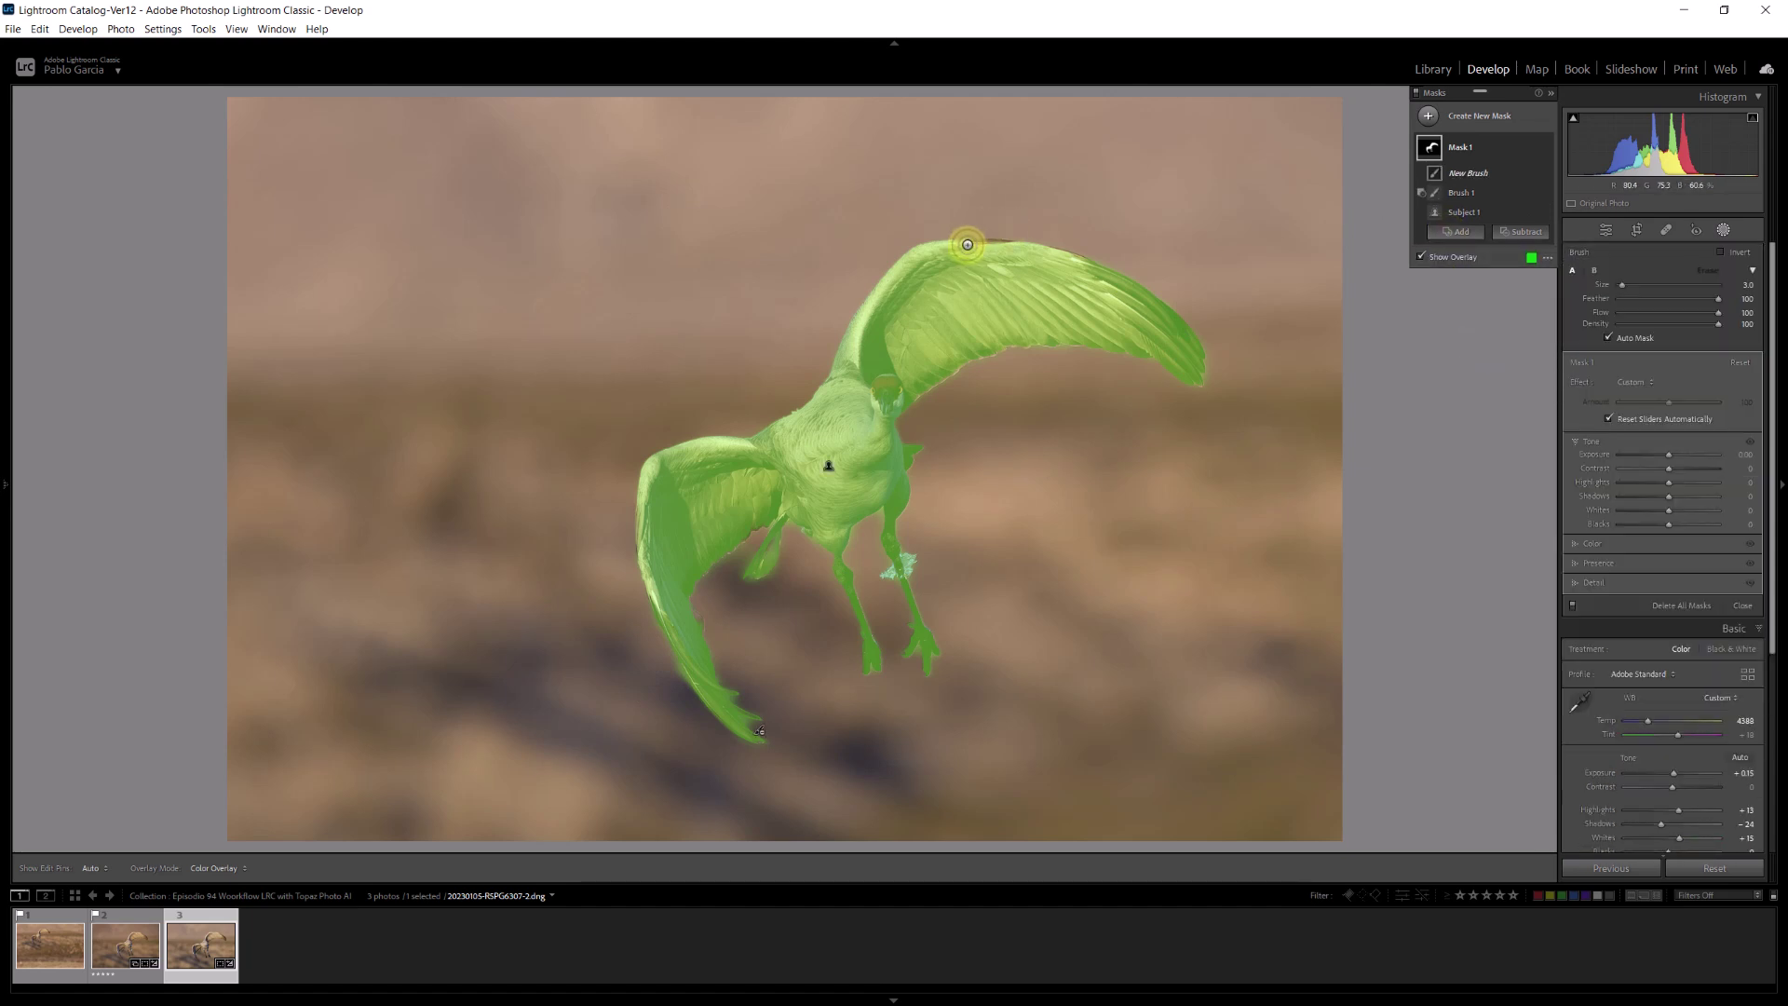
pyautogui.press('h')
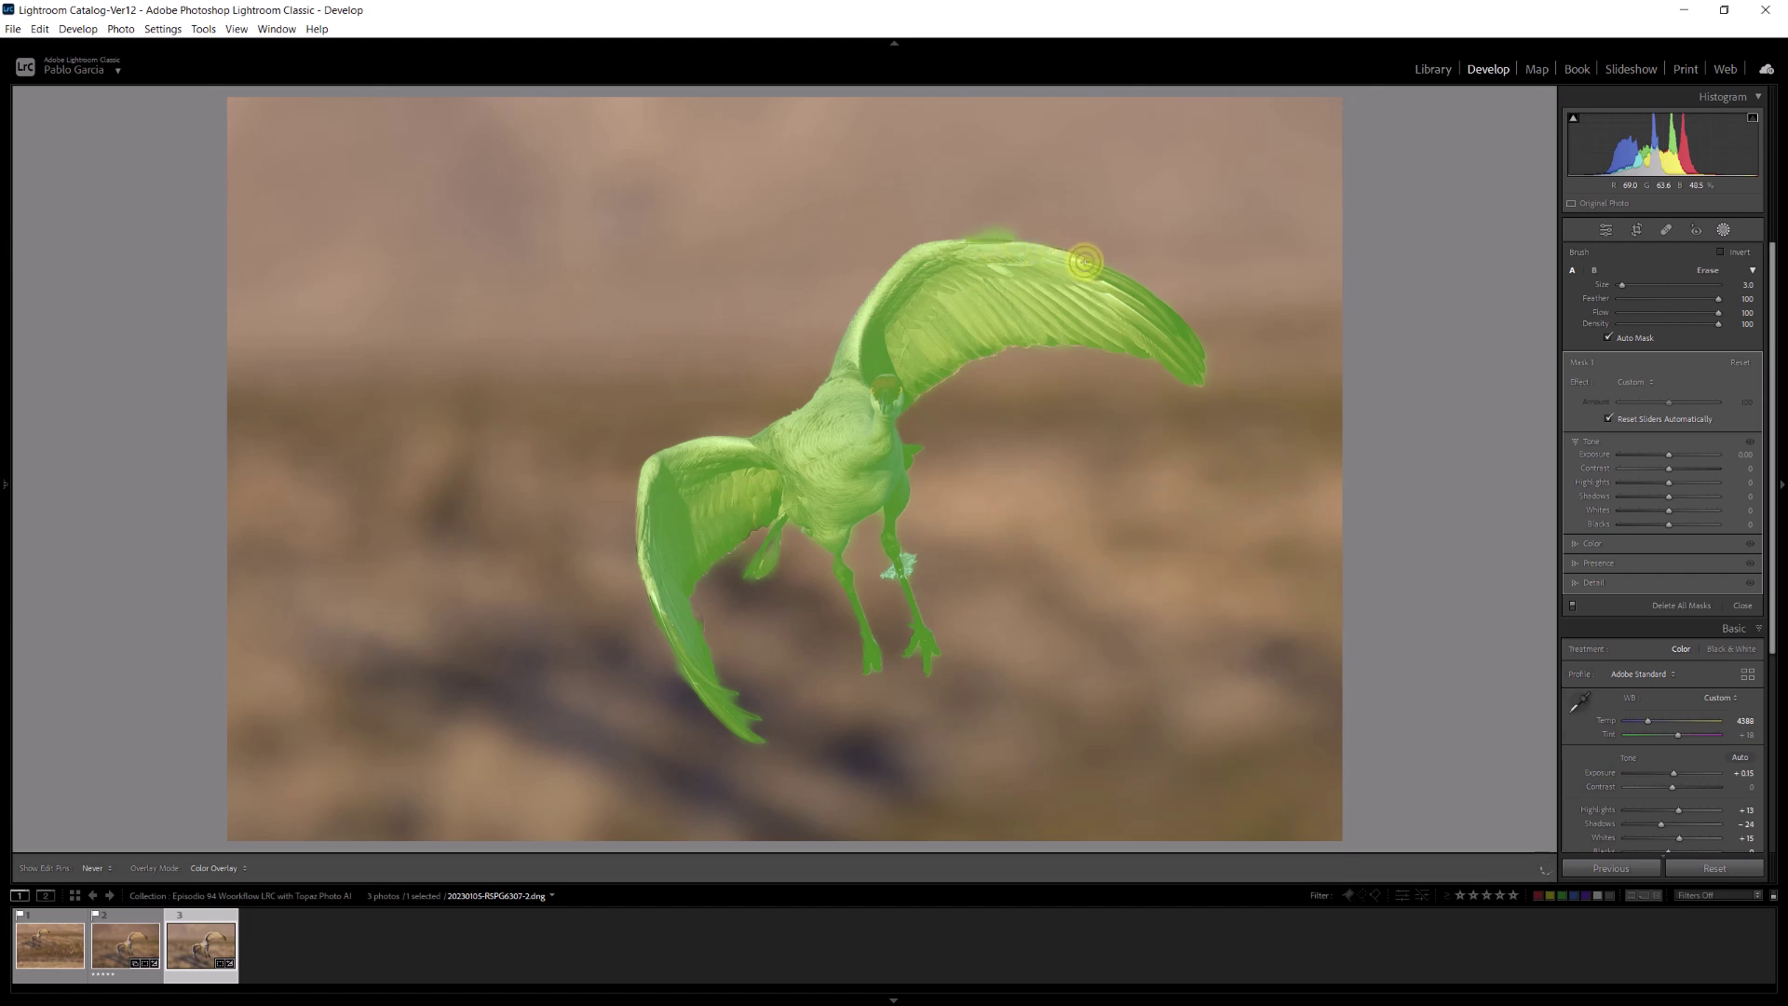
pyautogui.press('h')
pyautogui.scroll(4, 1032, 210)
pyautogui.scroll(-4, 1031, 211)
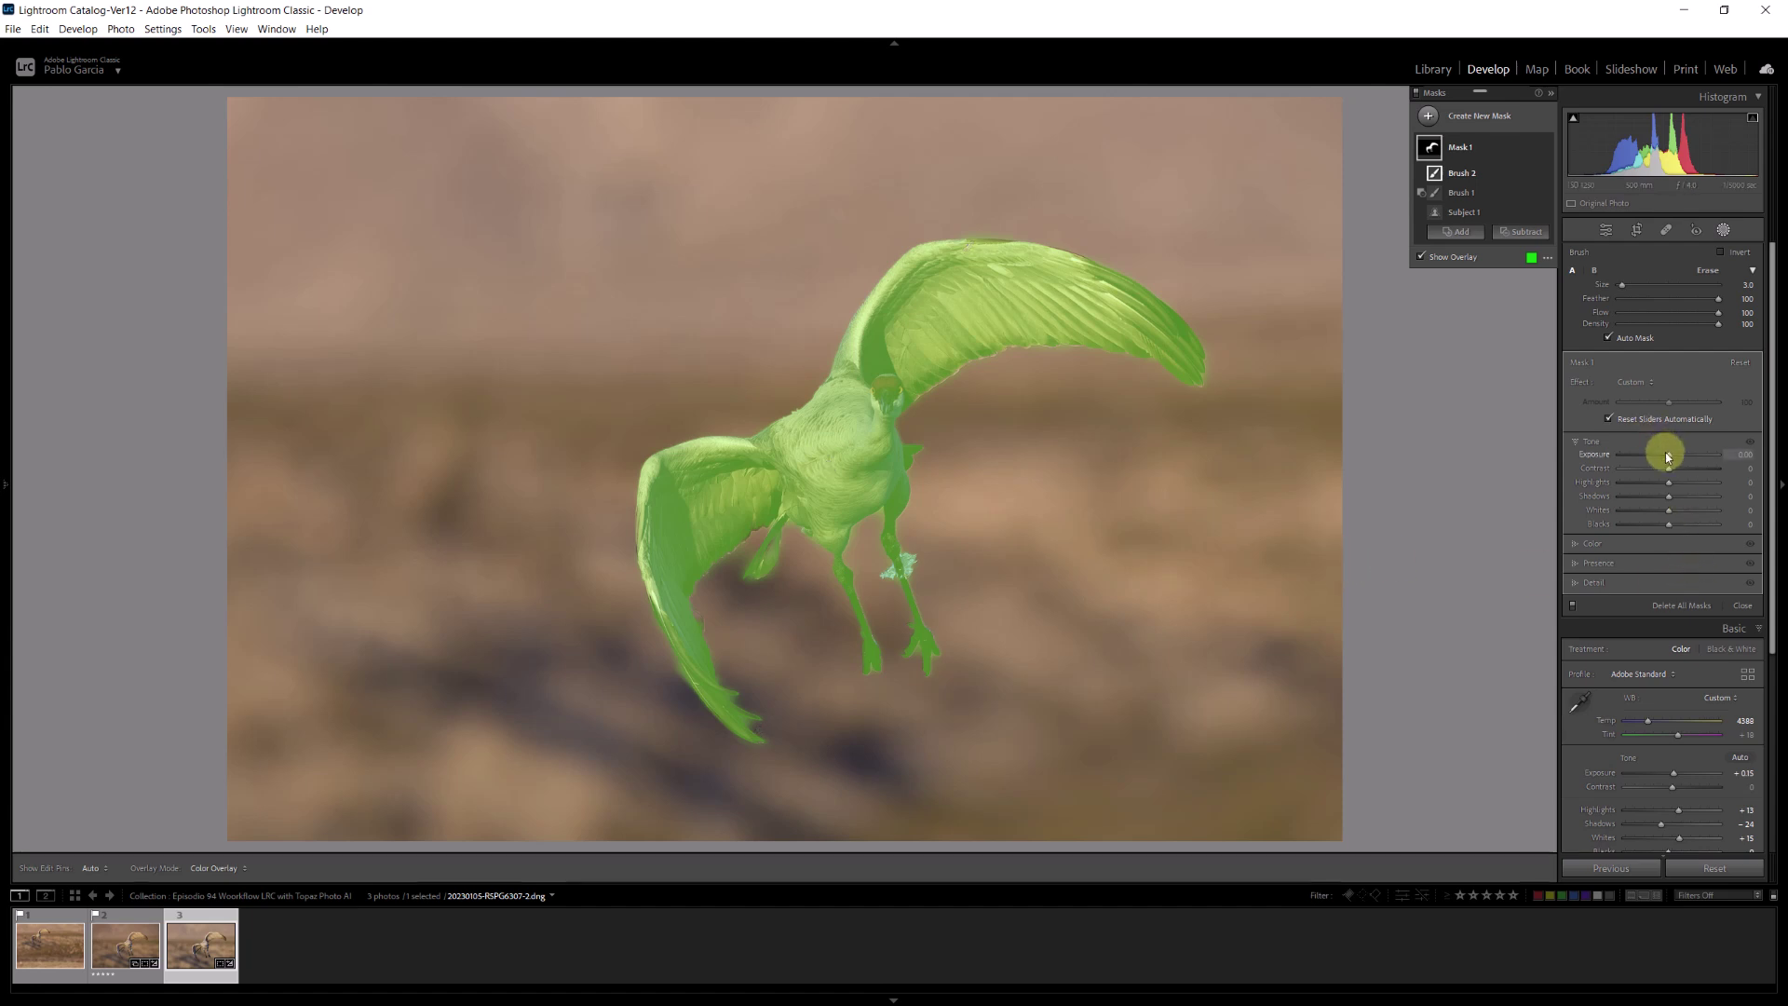
# Lower the masked crane's whites to -23 and add texture and clarity.
pyautogui.moveTo(1668, 454); pyautogui.dragTo(1673, 482)
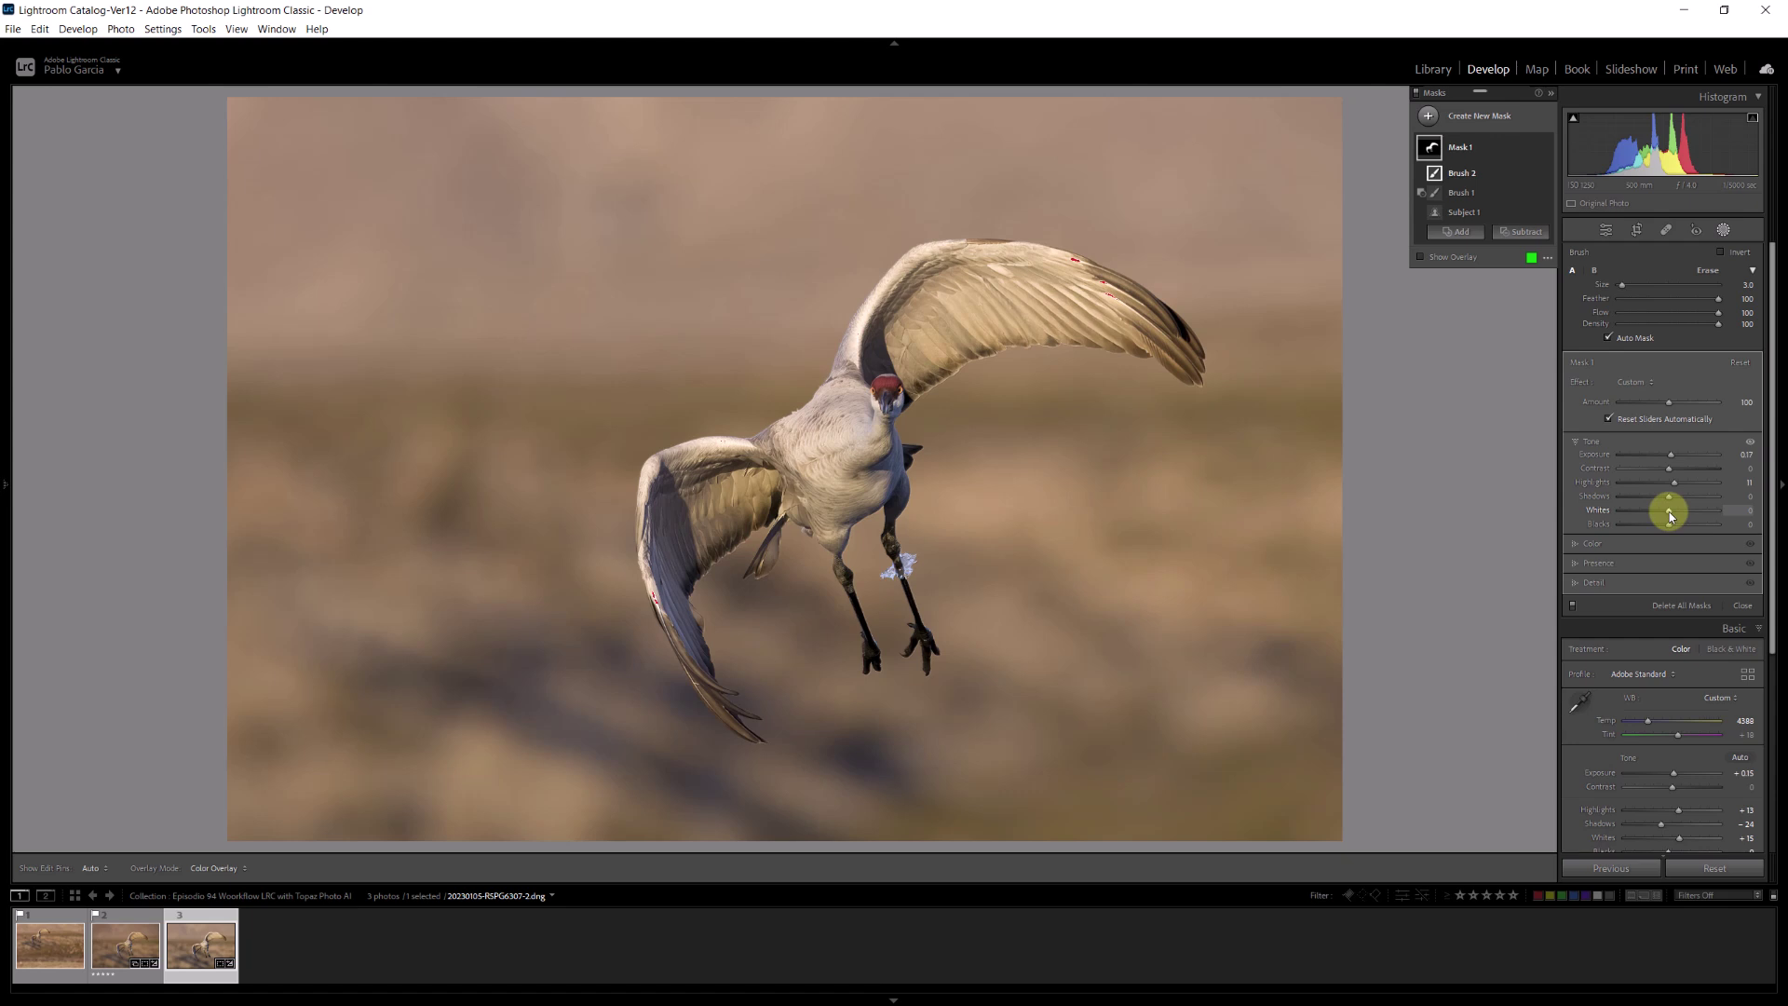
pyautogui.moveTo(1669, 515); pyautogui.dragTo(1657, 514)
pyautogui.click(1659, 512)
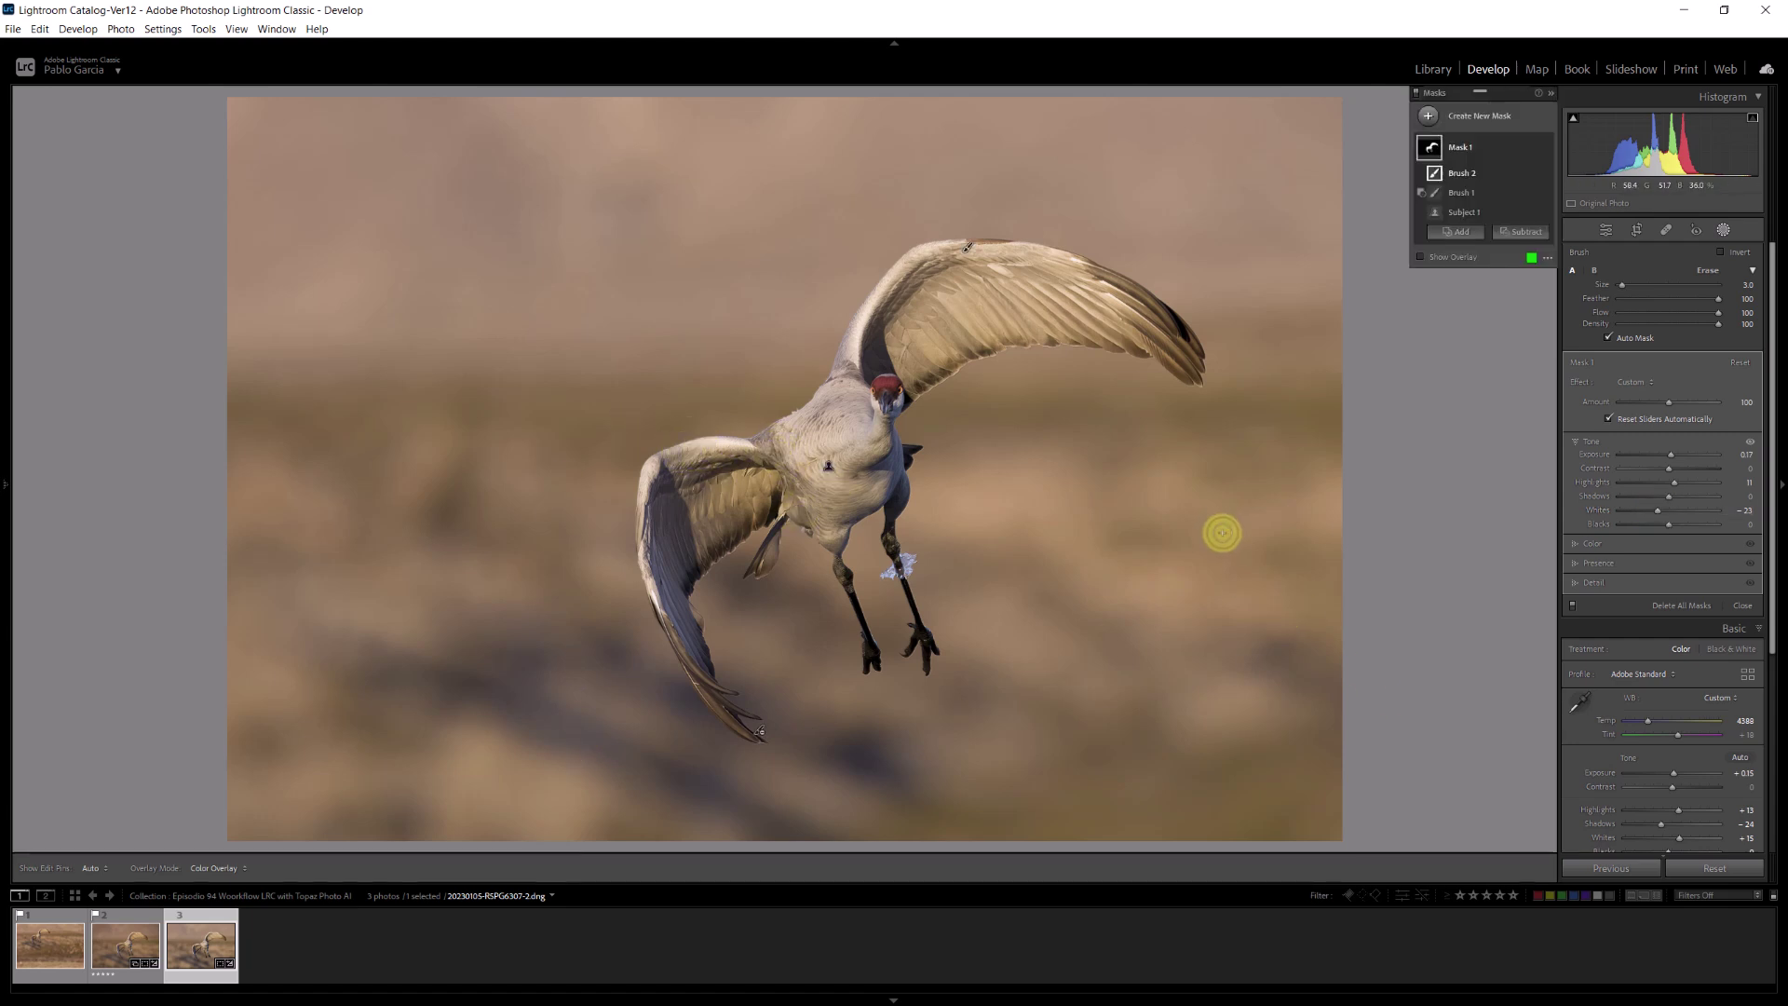
pyautogui.click(1580, 564)
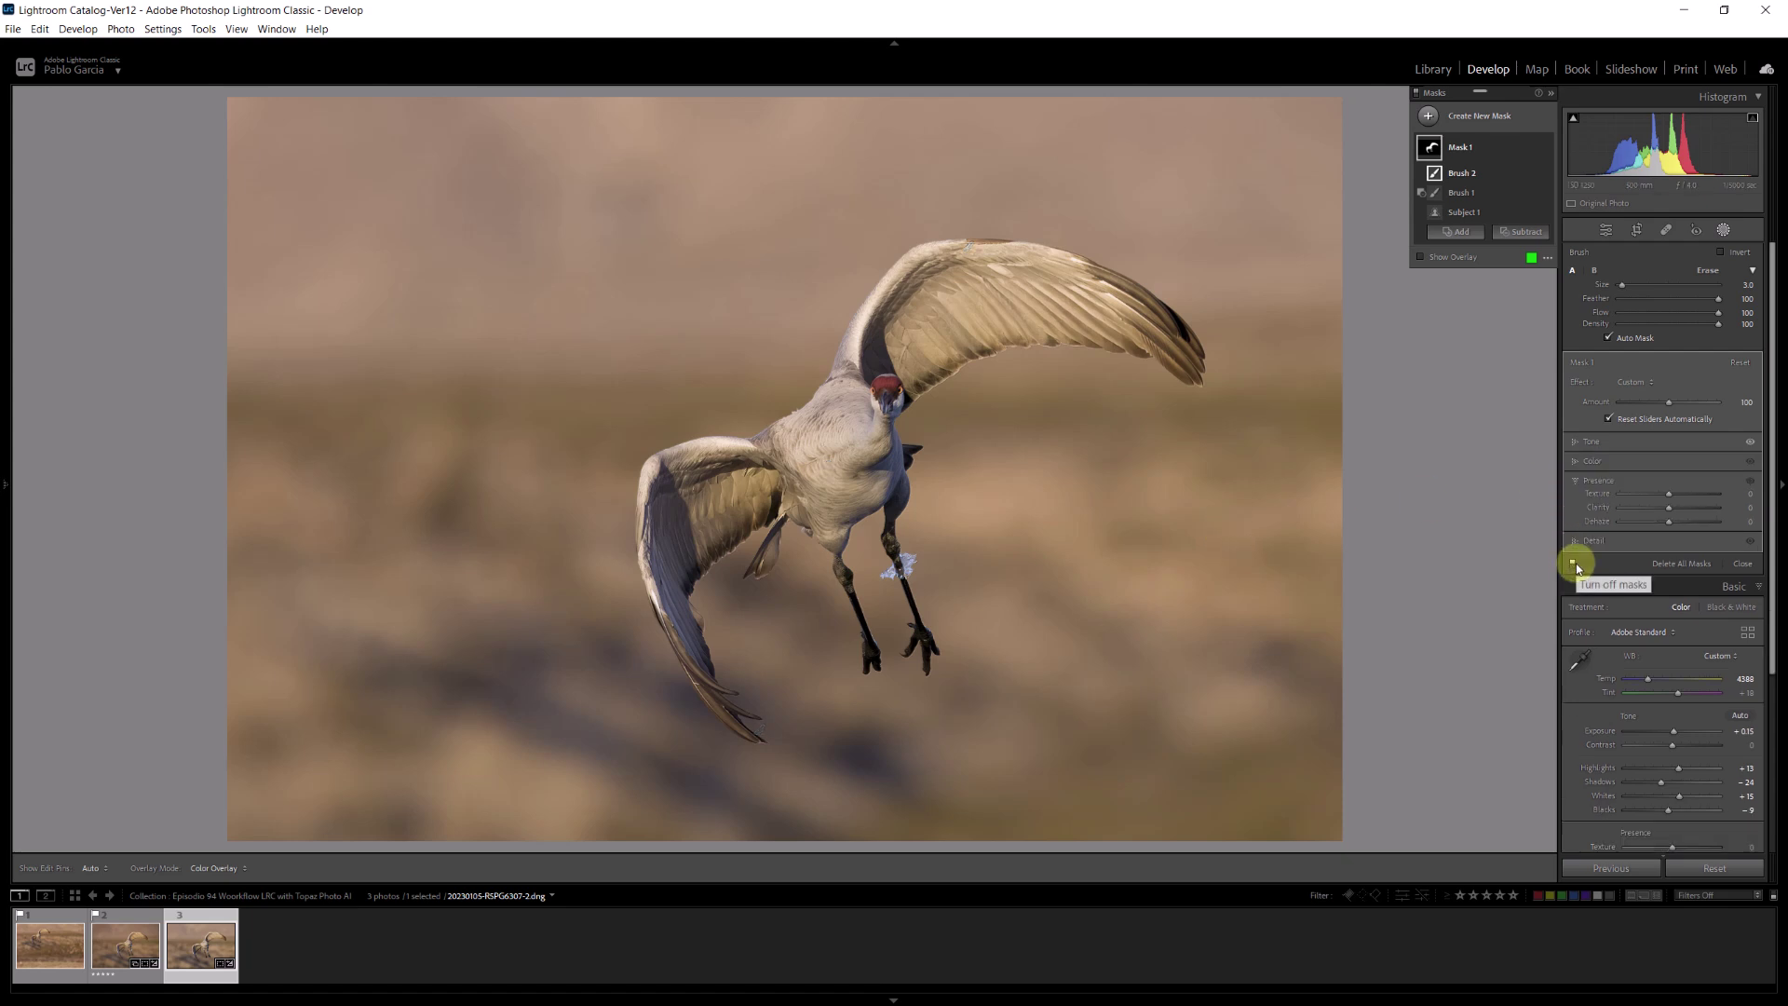
pyautogui.click(1669, 494)
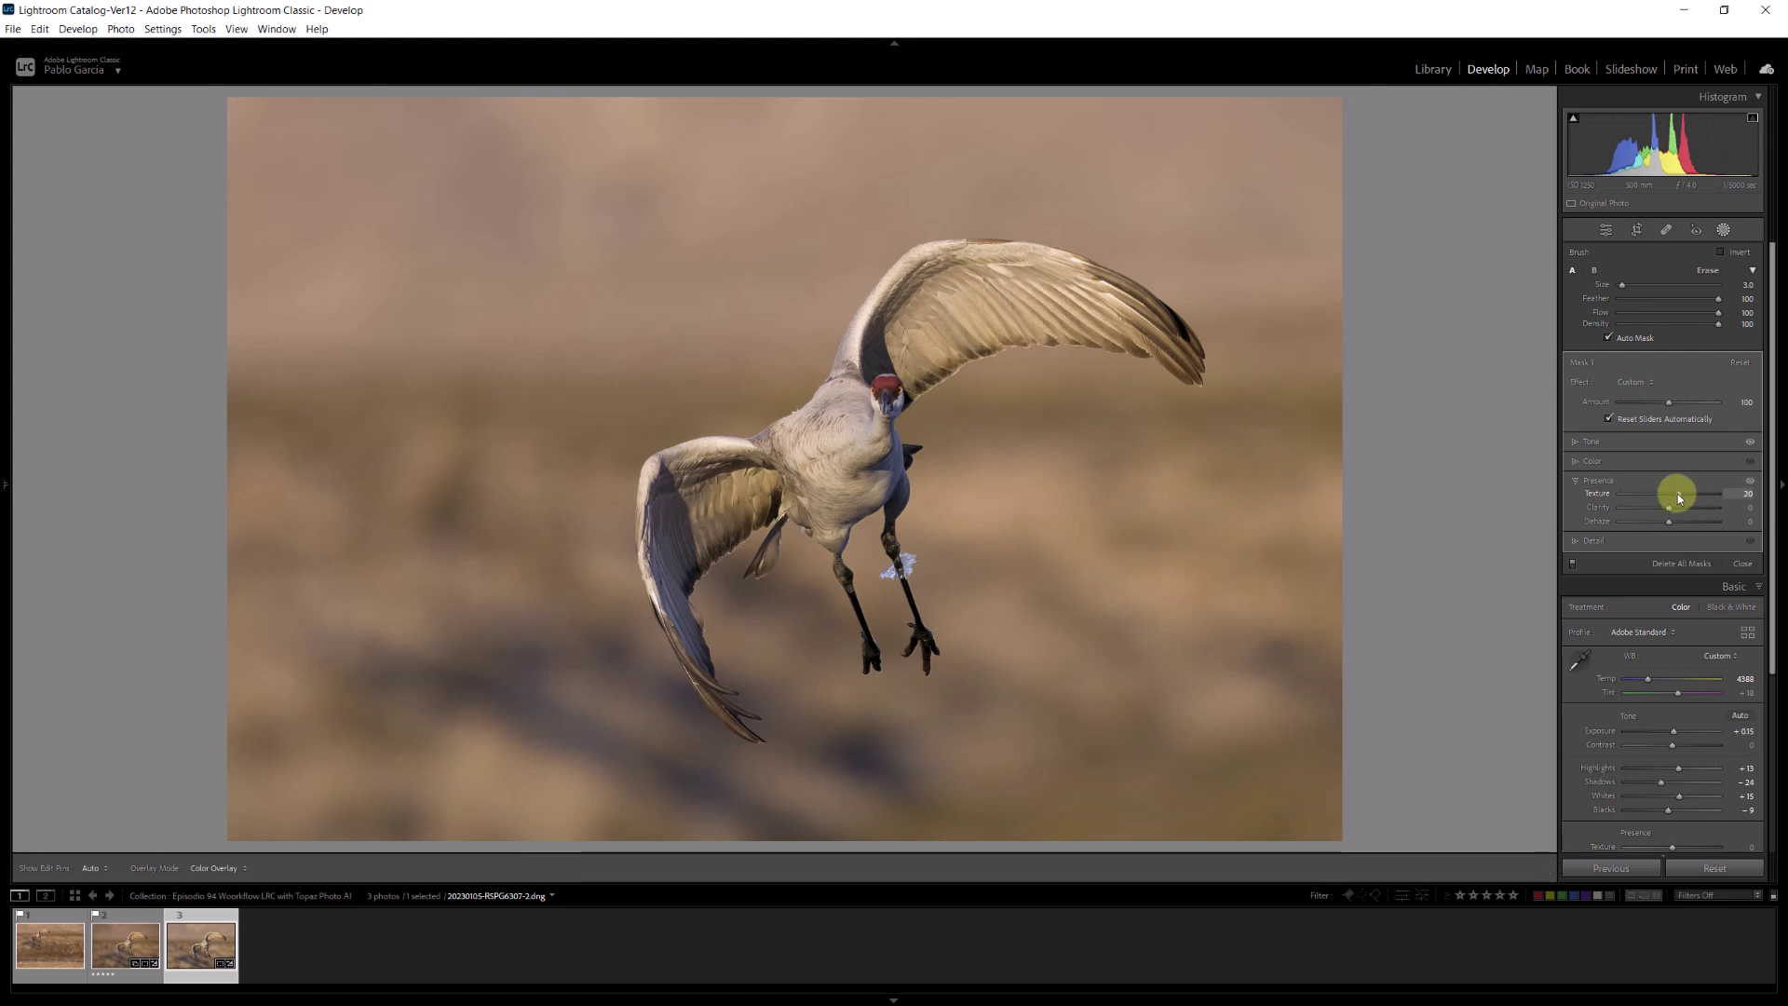
pyautogui.moveTo(1668, 509); pyautogui.dragTo(1674, 508)
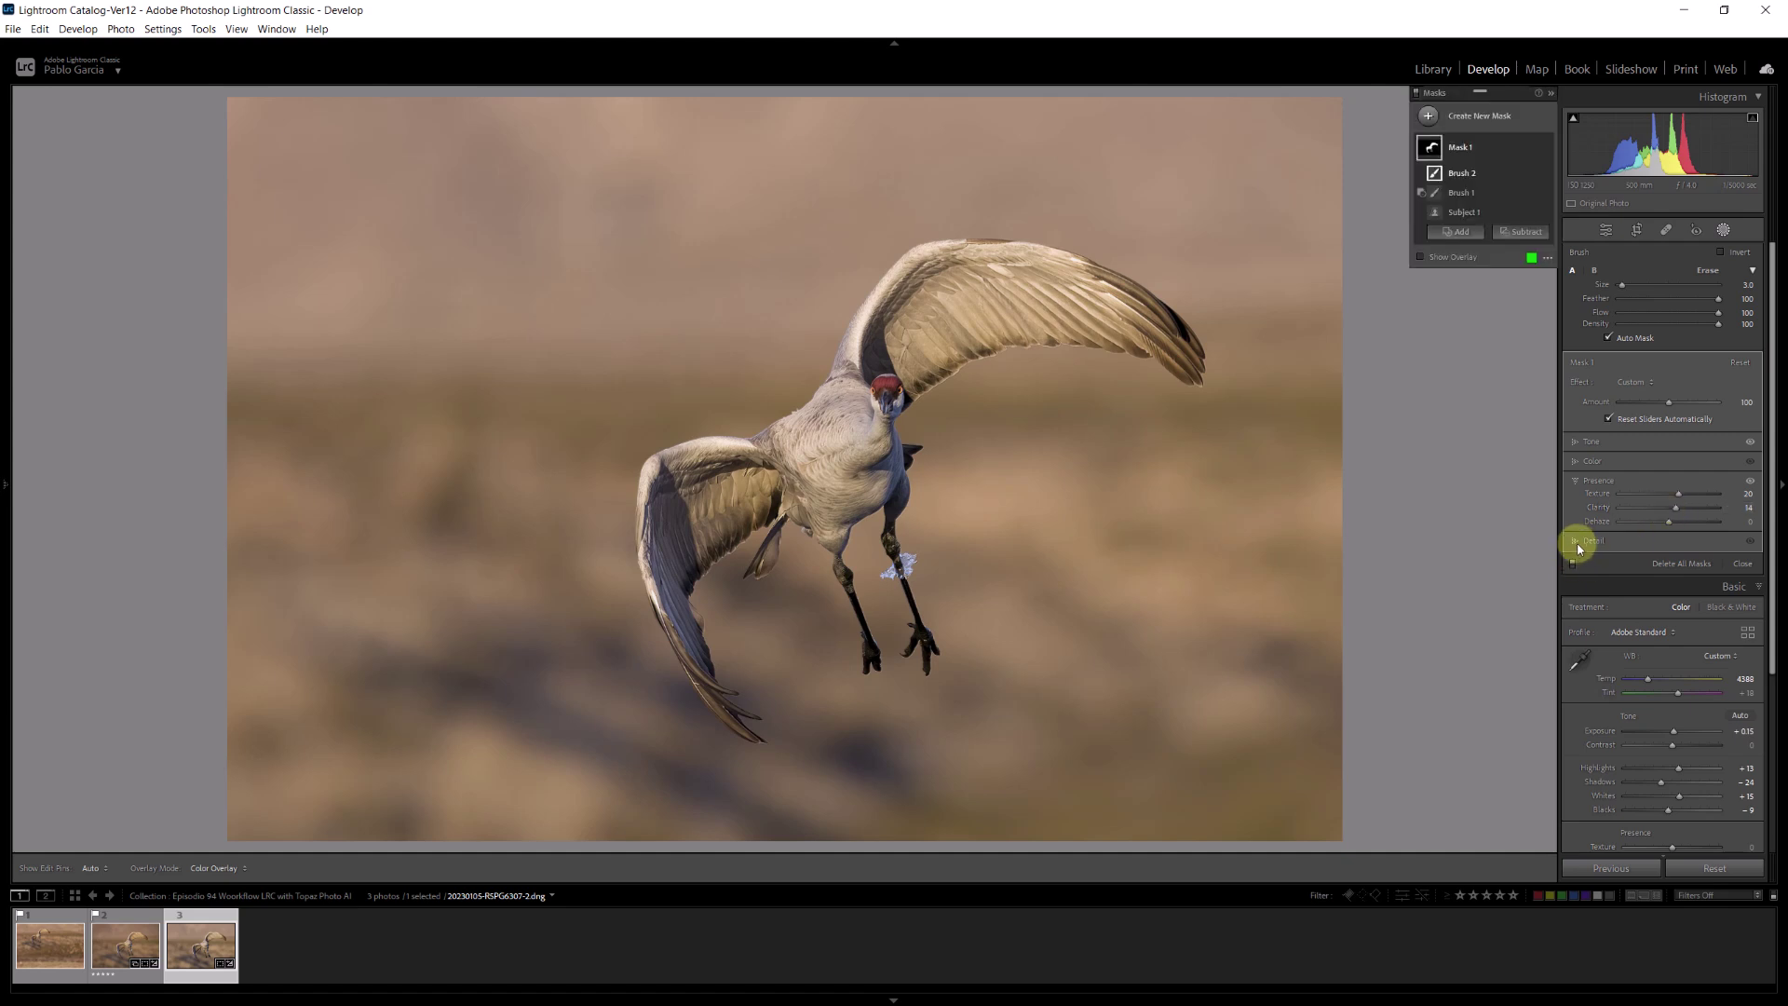
# Add sharpening of 17 to the masked crane, checking the head up close.
pyautogui.click(1580, 548)
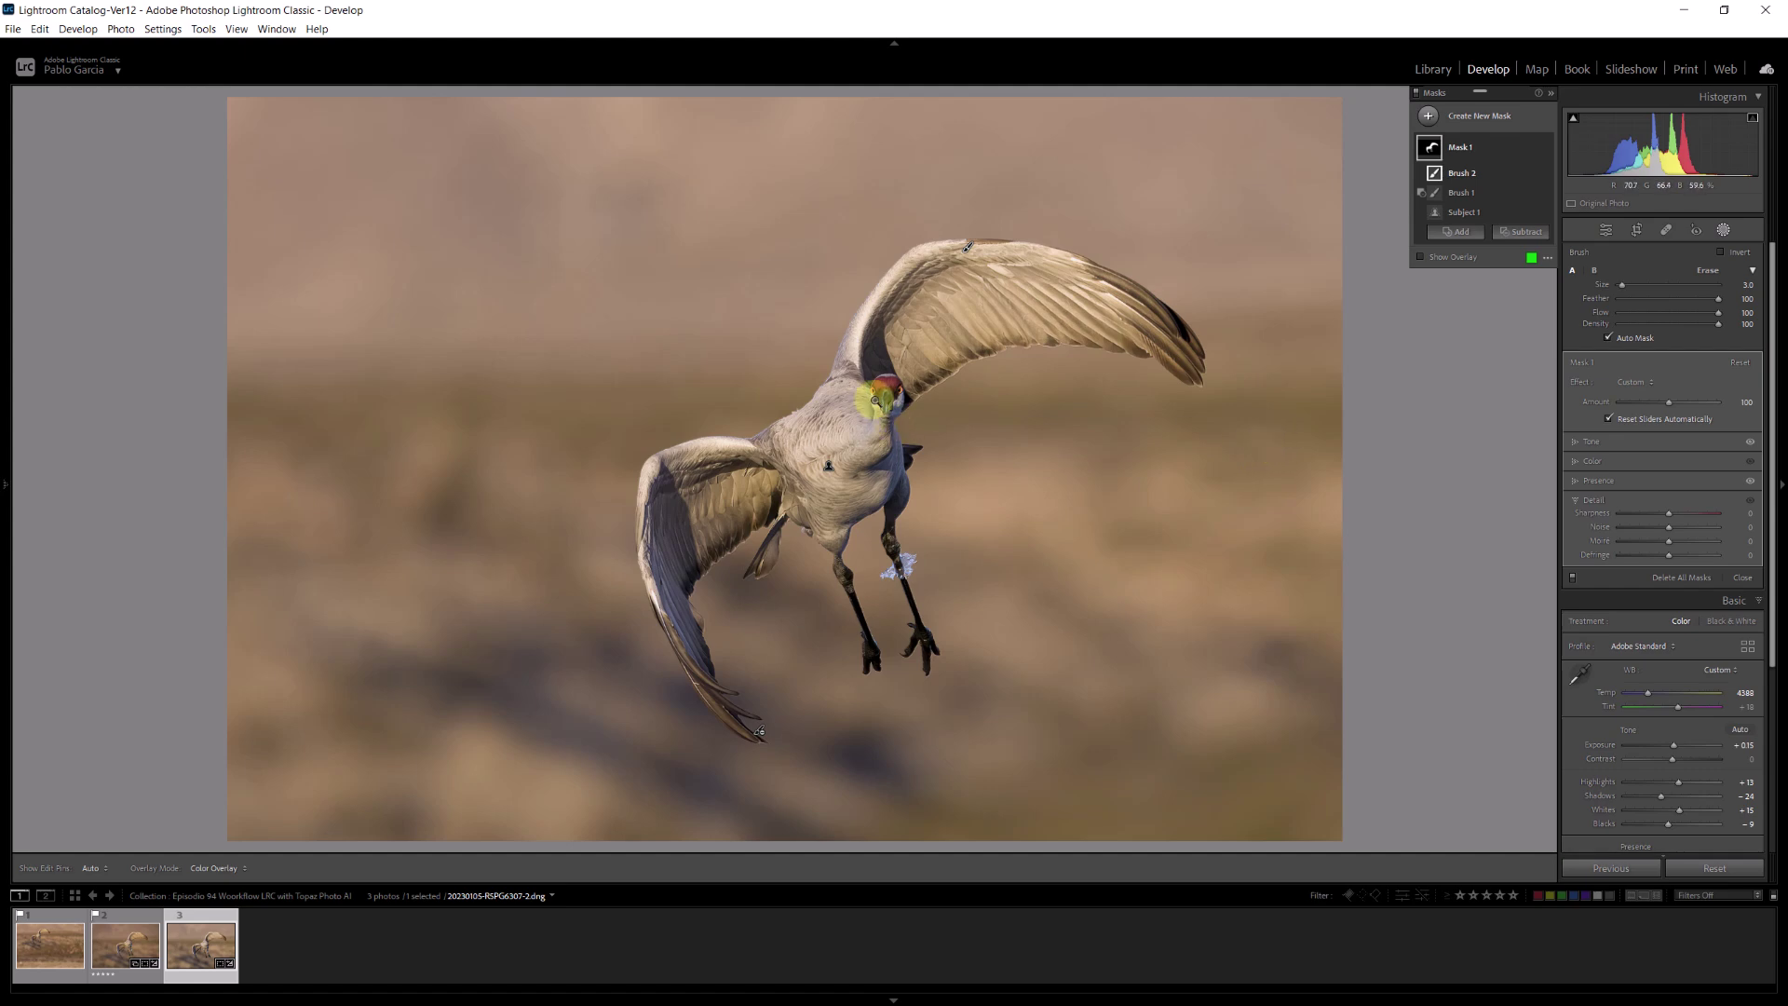
pyautogui.click(894, 394)
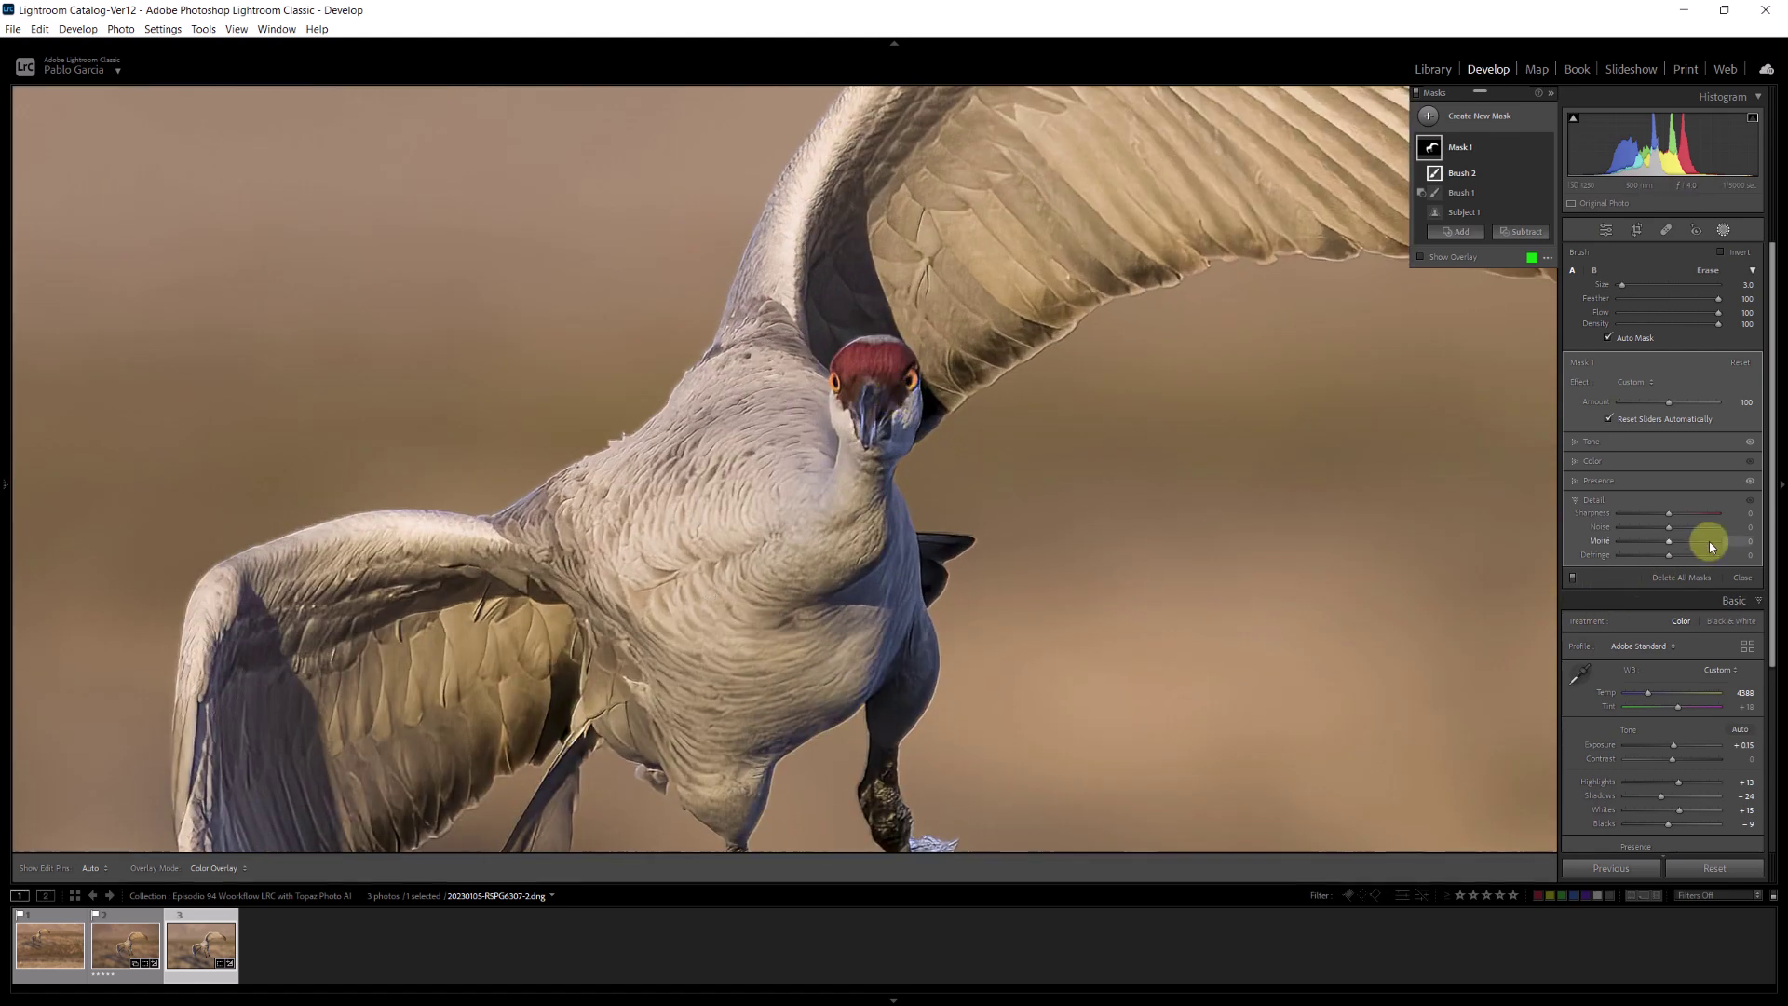
pyautogui.click(1669, 513)
pyautogui.moveTo(1670, 516); pyautogui.dragTo(1678, 517)
pyautogui.click(1230, 489)
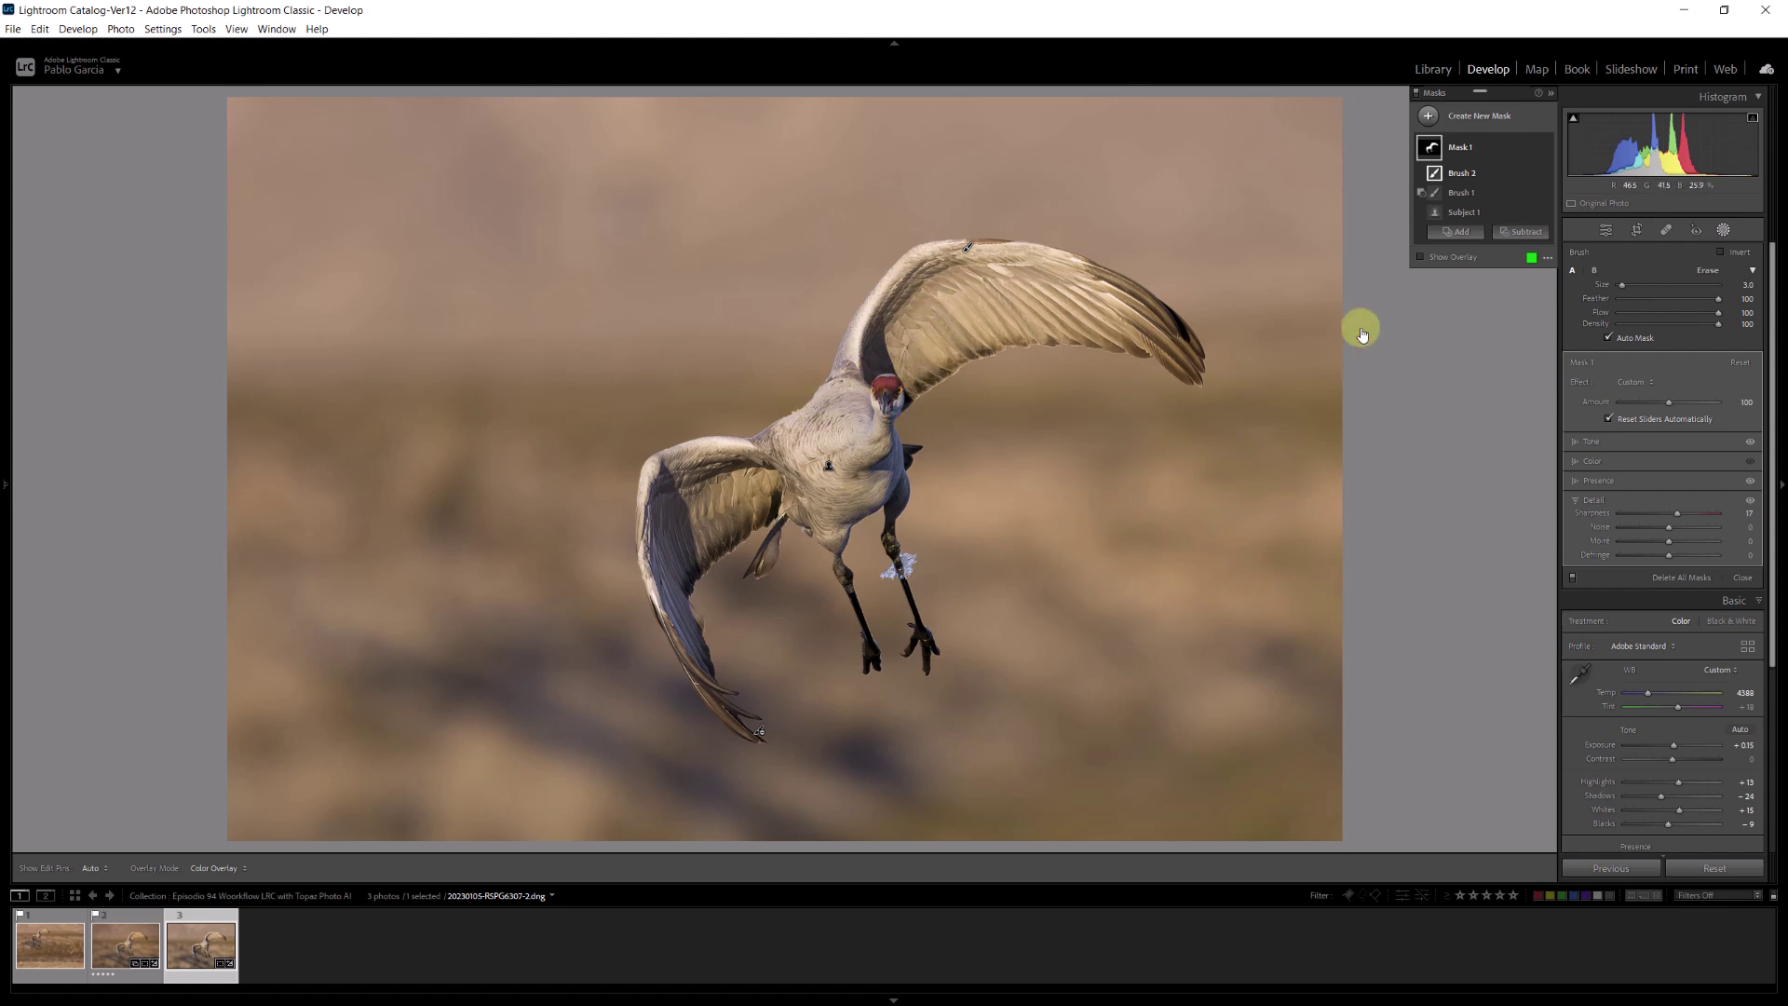
# Paint a new brush mask over the crane's red forehead.
pyautogui.click(1428, 116)
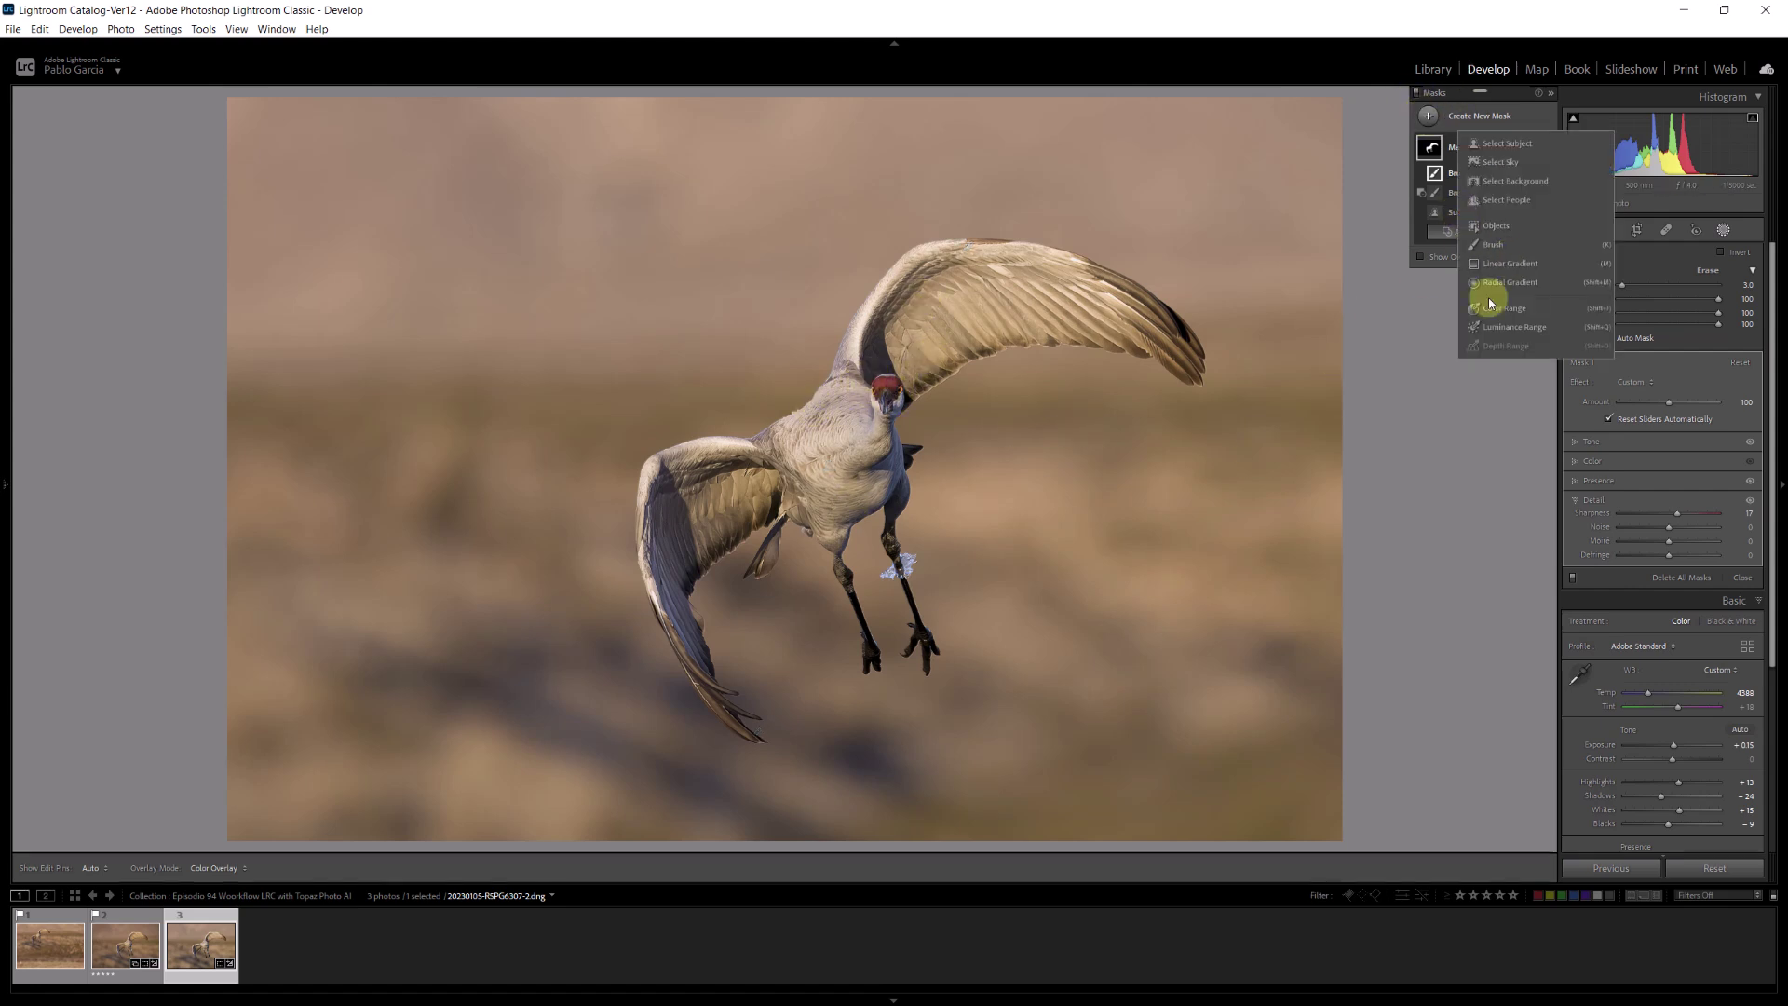
pyautogui.click(1490, 244)
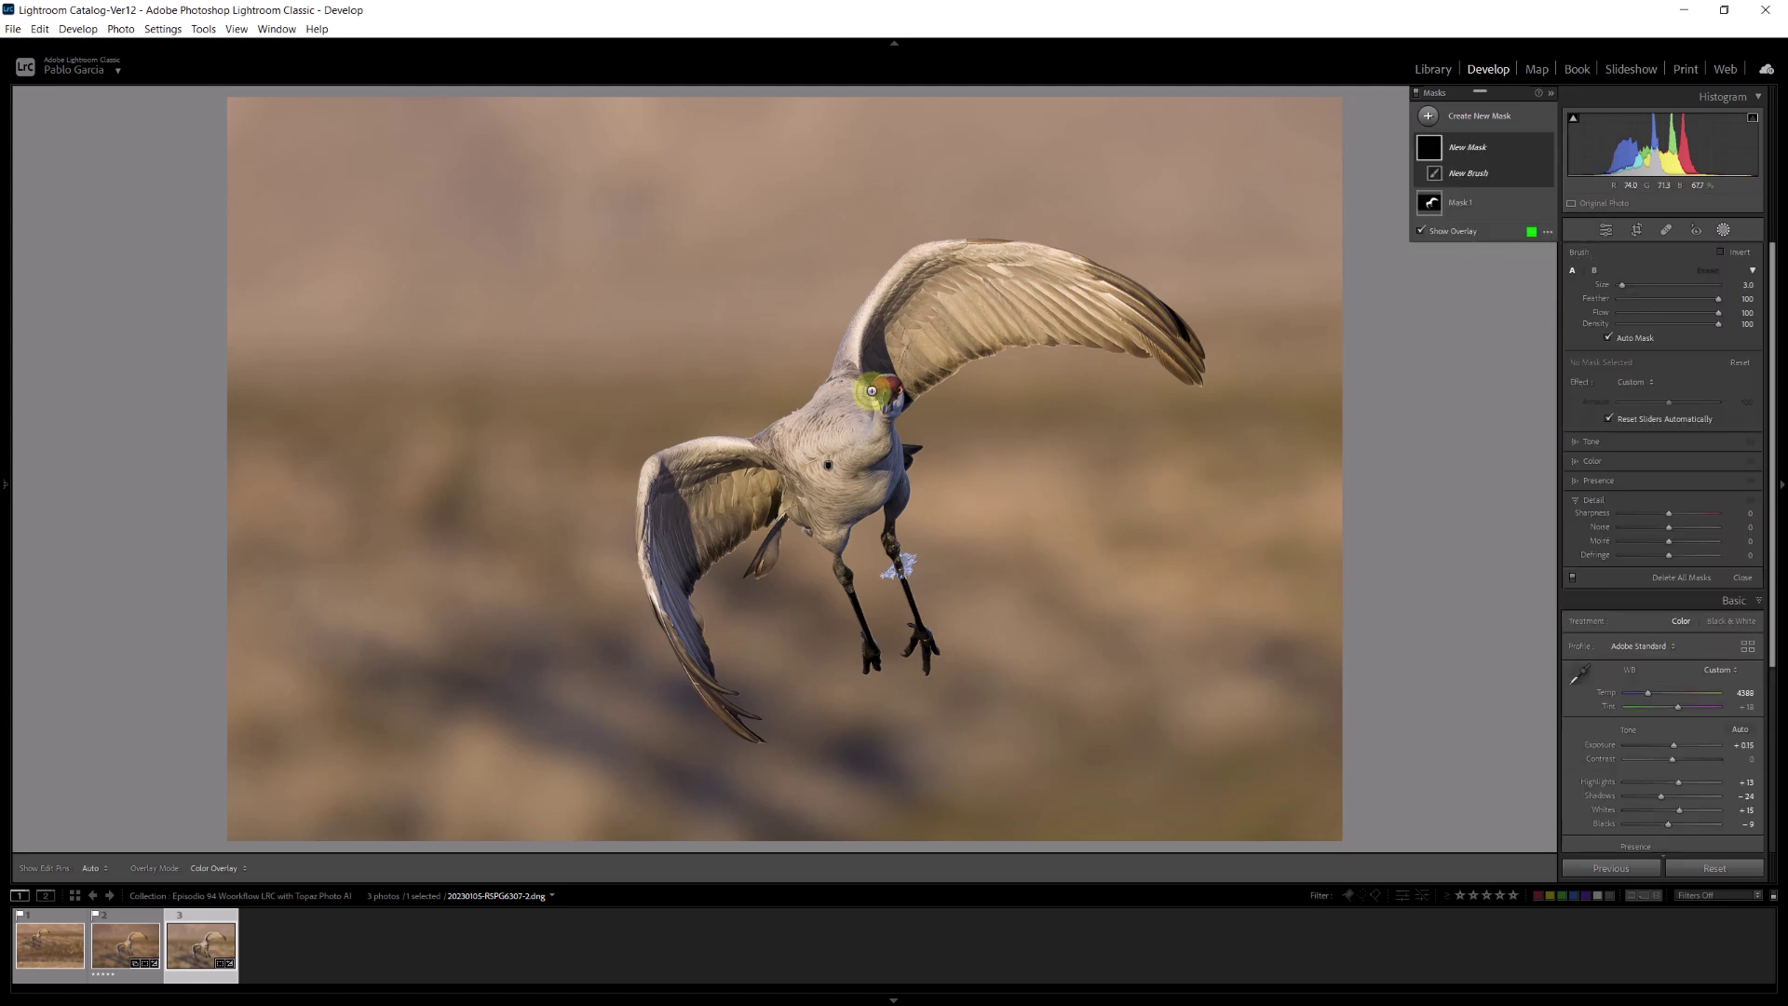
pyautogui.click(885, 395)
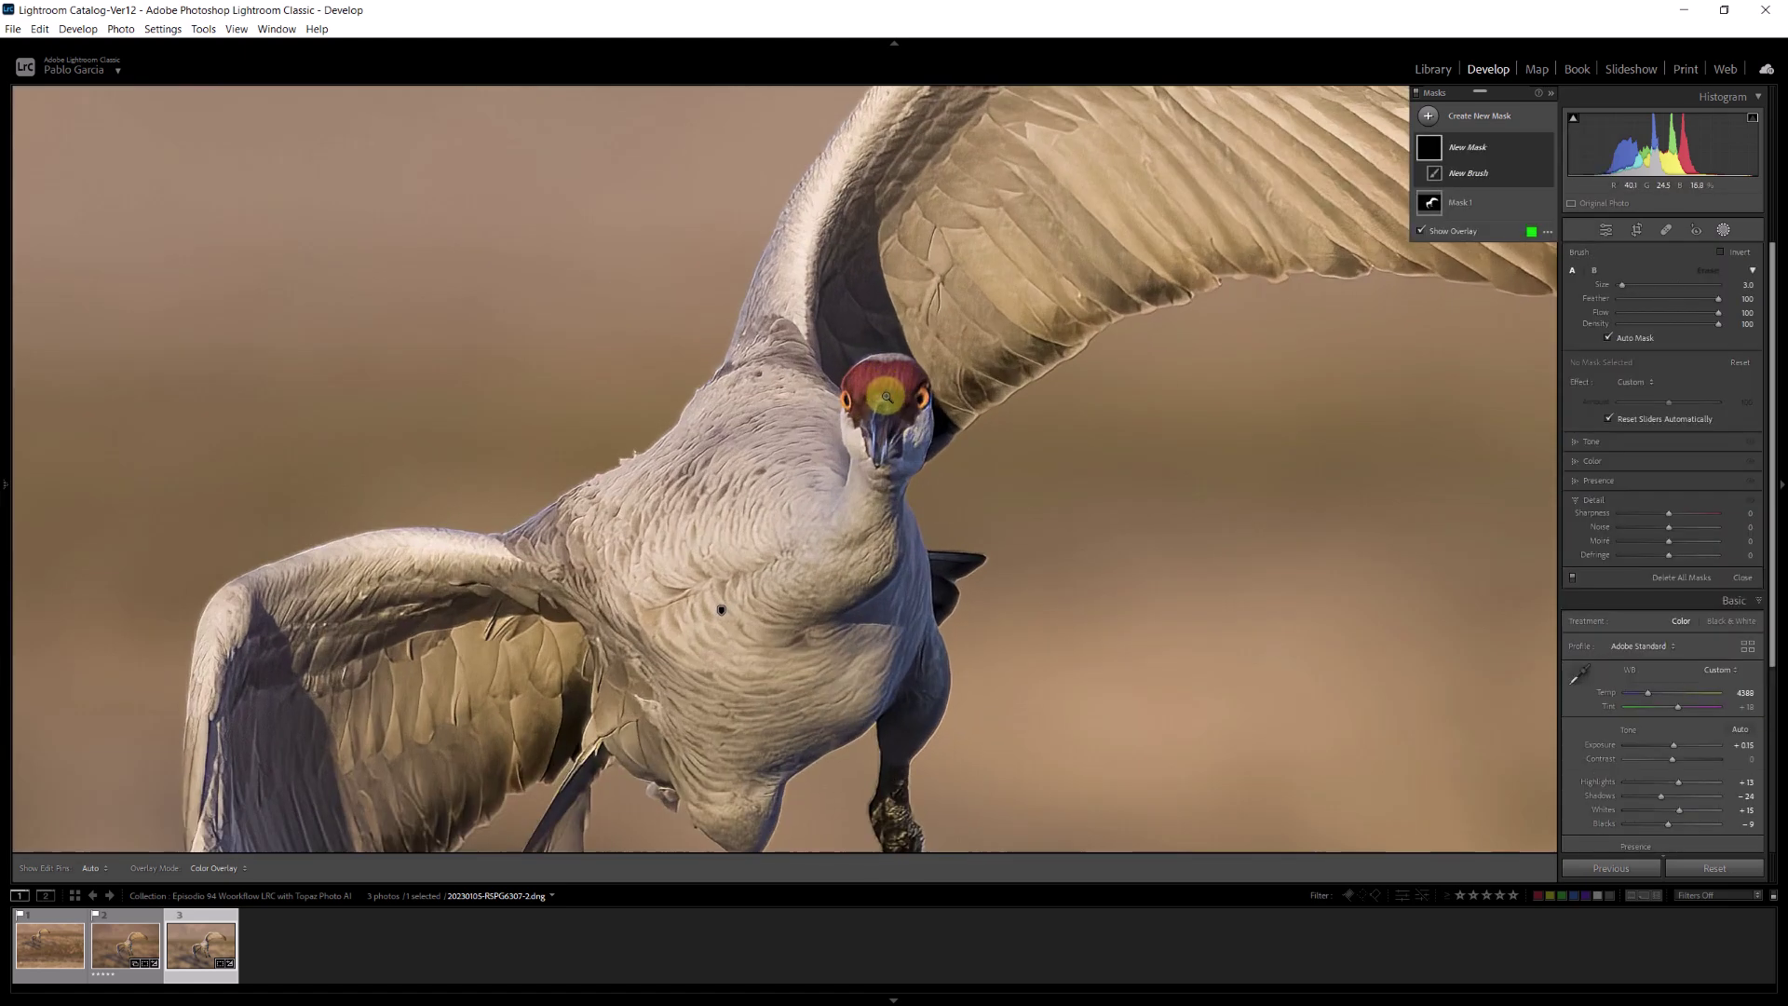
pyautogui.moveTo(884, 395)
pyautogui.mouseDown()
pyautogui.moveTo(857, 387)
pyautogui.moveTo(864, 405)
pyautogui.moveTo(904, 392)
pyautogui.moveTo(902, 372)
pyautogui.mouseUp()
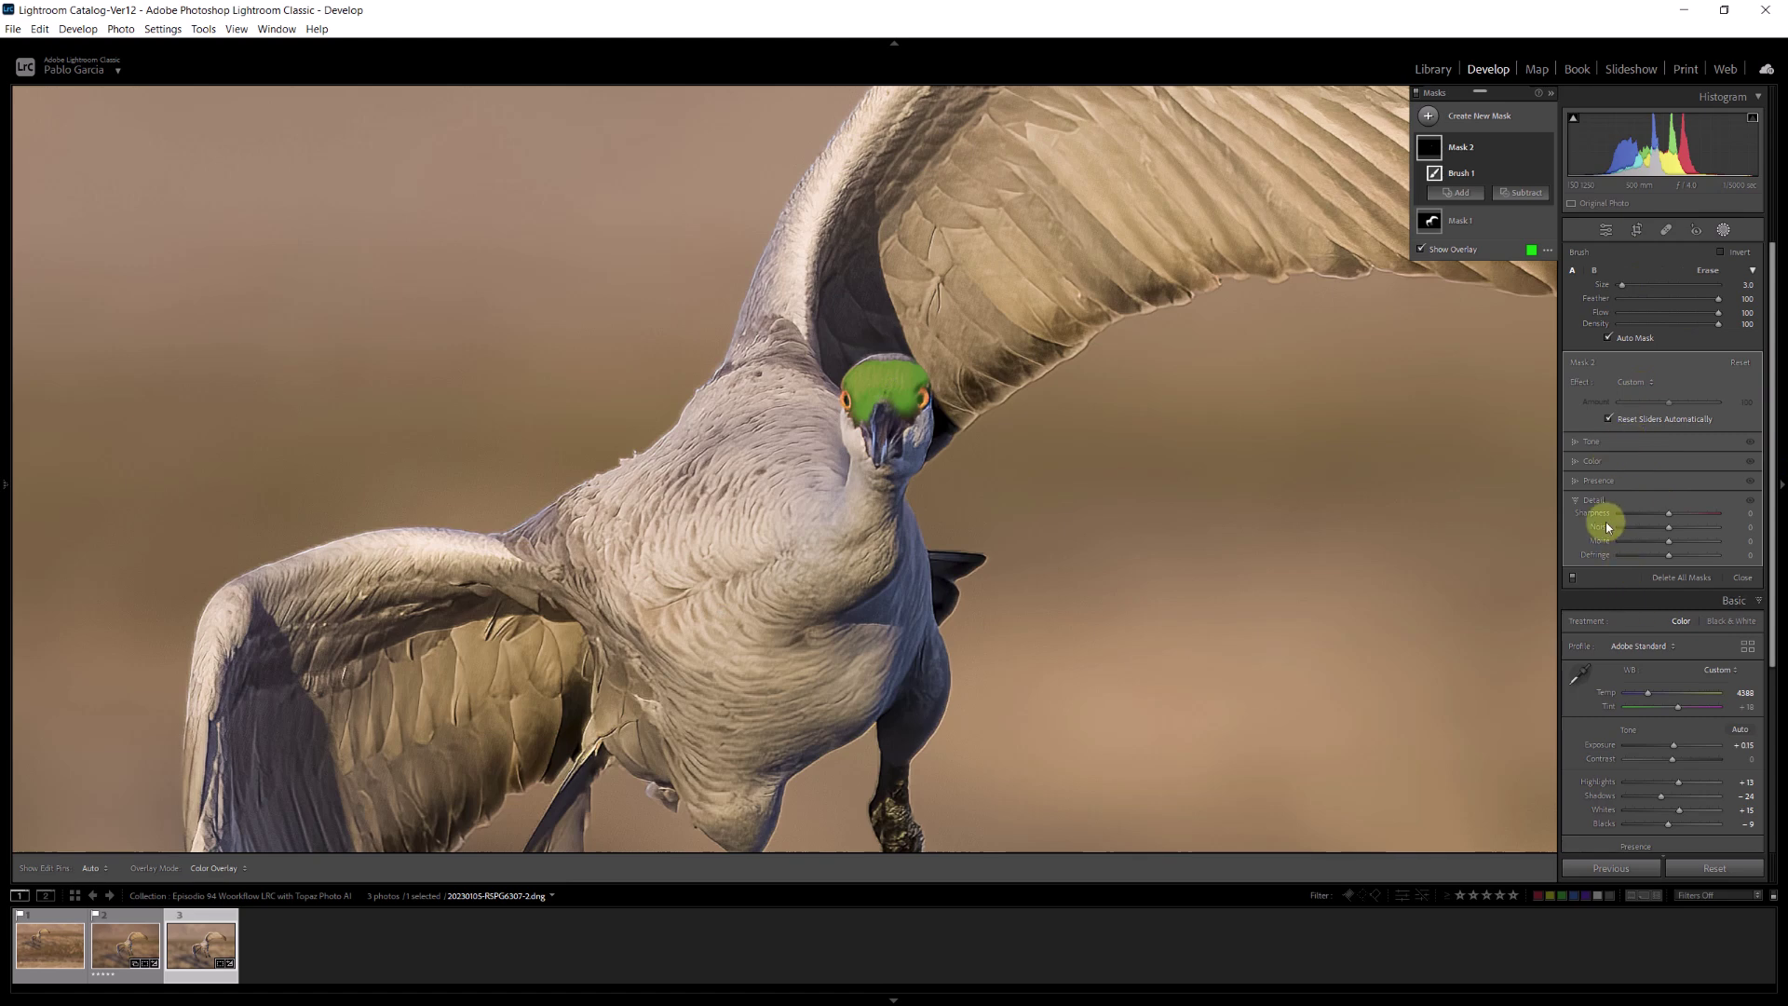
# Darken the forehead mask slightly and raise its saturation to 30.
pyautogui.click(1583, 442)
pyautogui.moveTo(1667, 454); pyautogui.dragTo(1670, 456)
pyautogui.click(1578, 544)
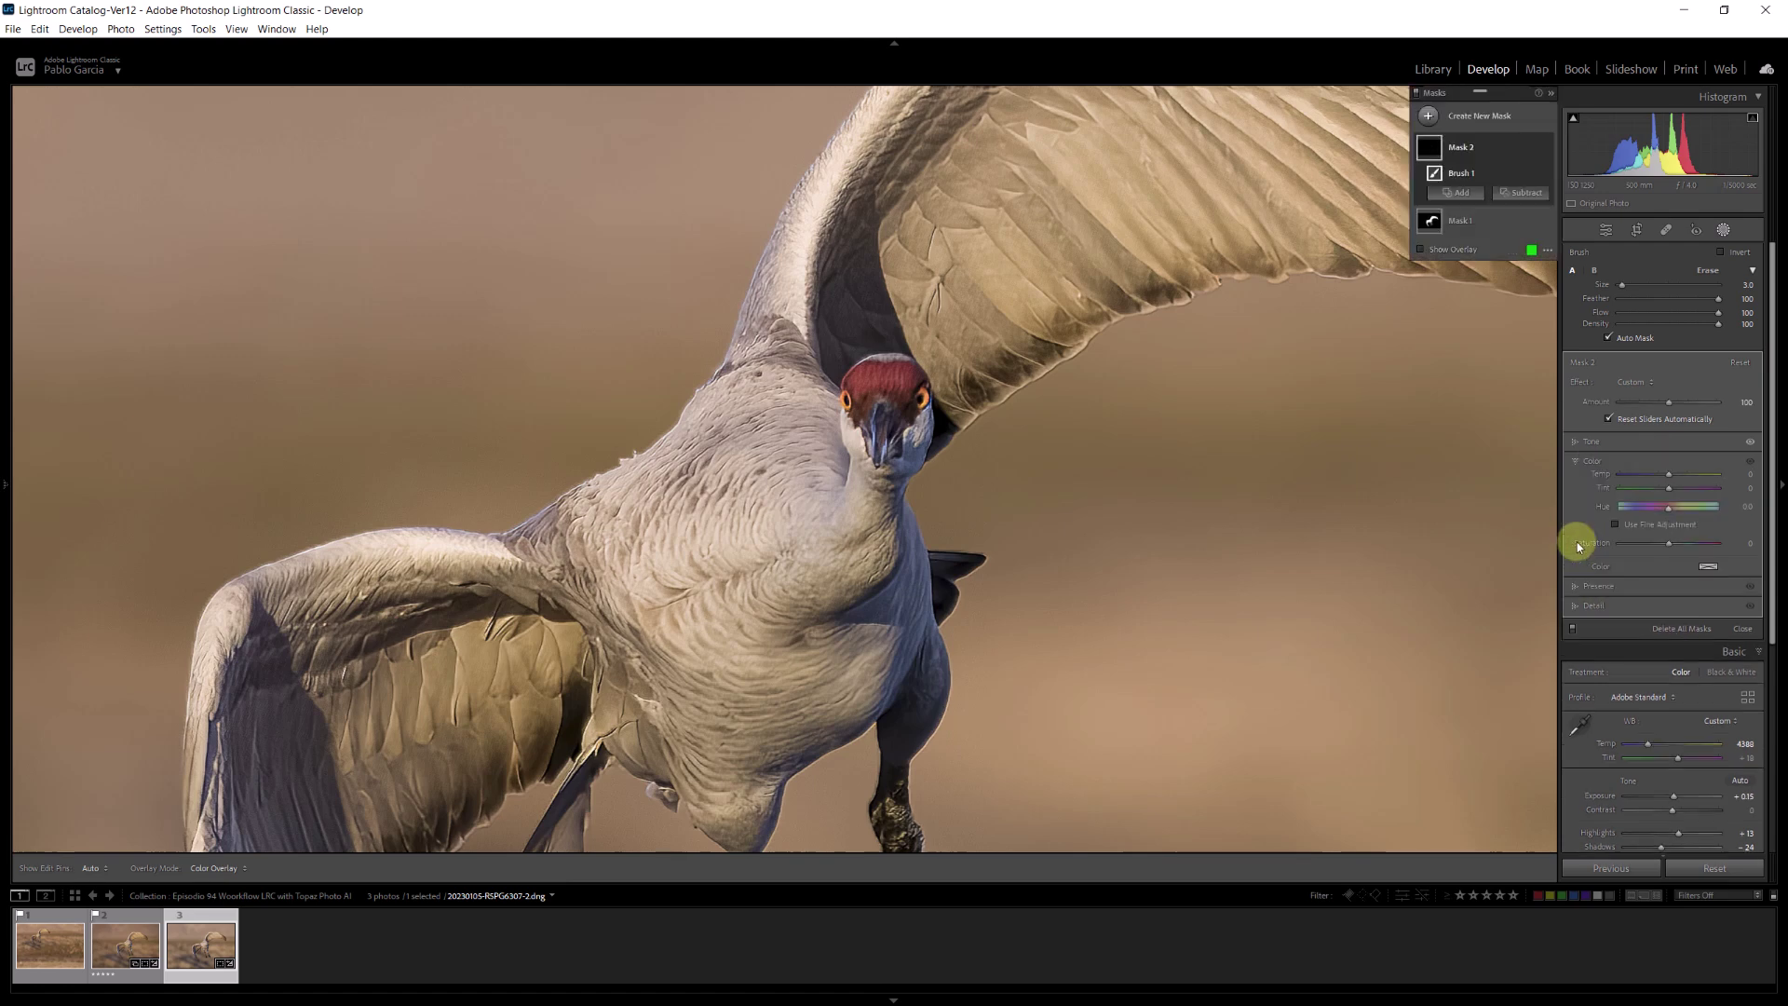
pyautogui.moveTo(1668, 546); pyautogui.dragTo(1684, 551)
pyautogui.press('z')
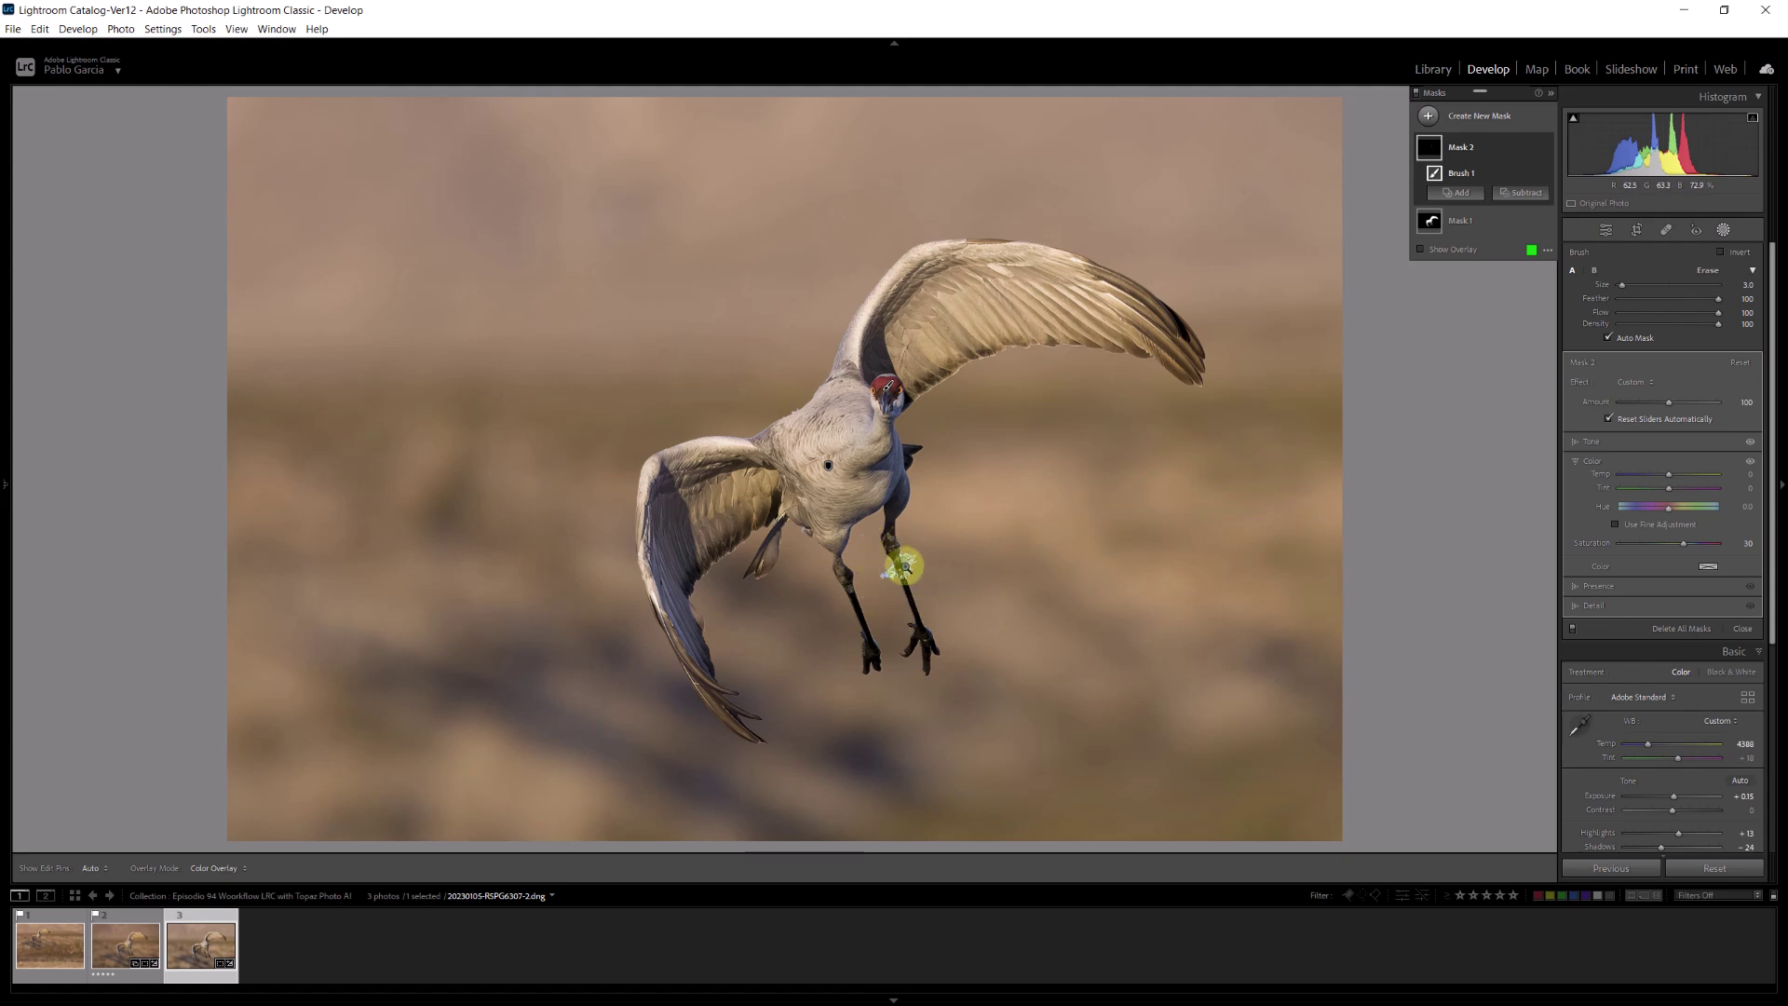
# Paint a new brush mask over the crane's leg band.
pyautogui.press('z')
pyautogui.press('z')
pyautogui.press('z')
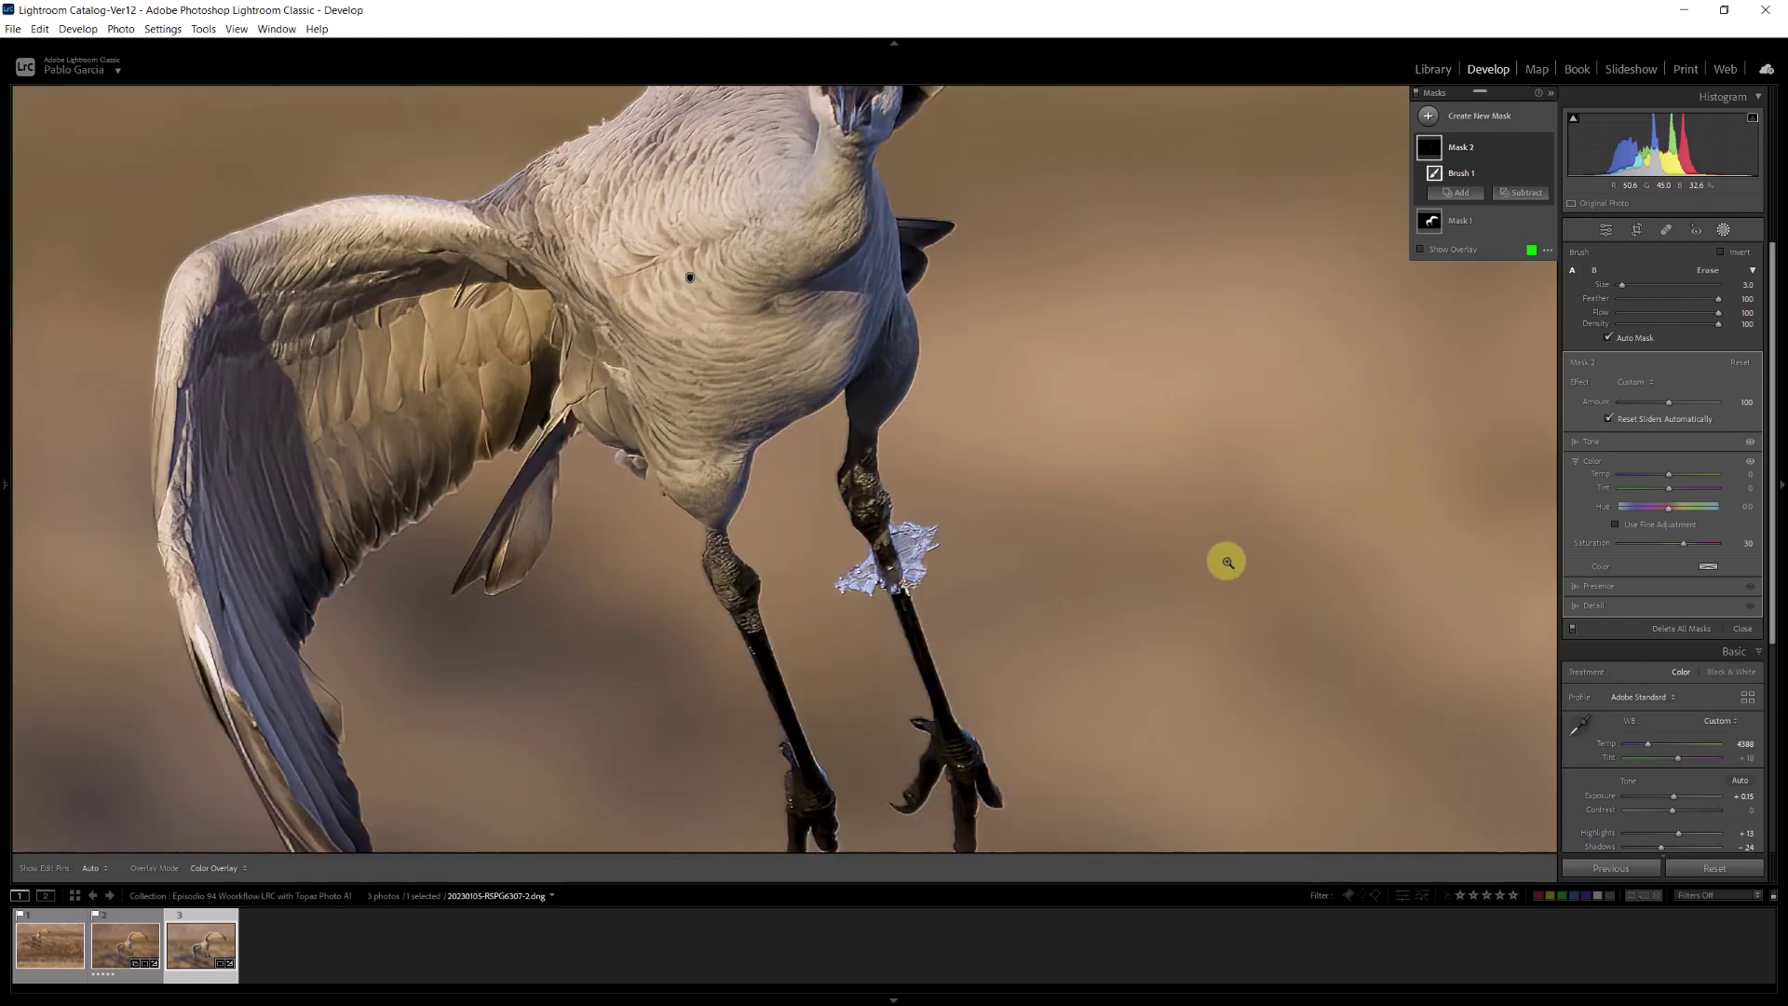
pyautogui.click(1427, 115)
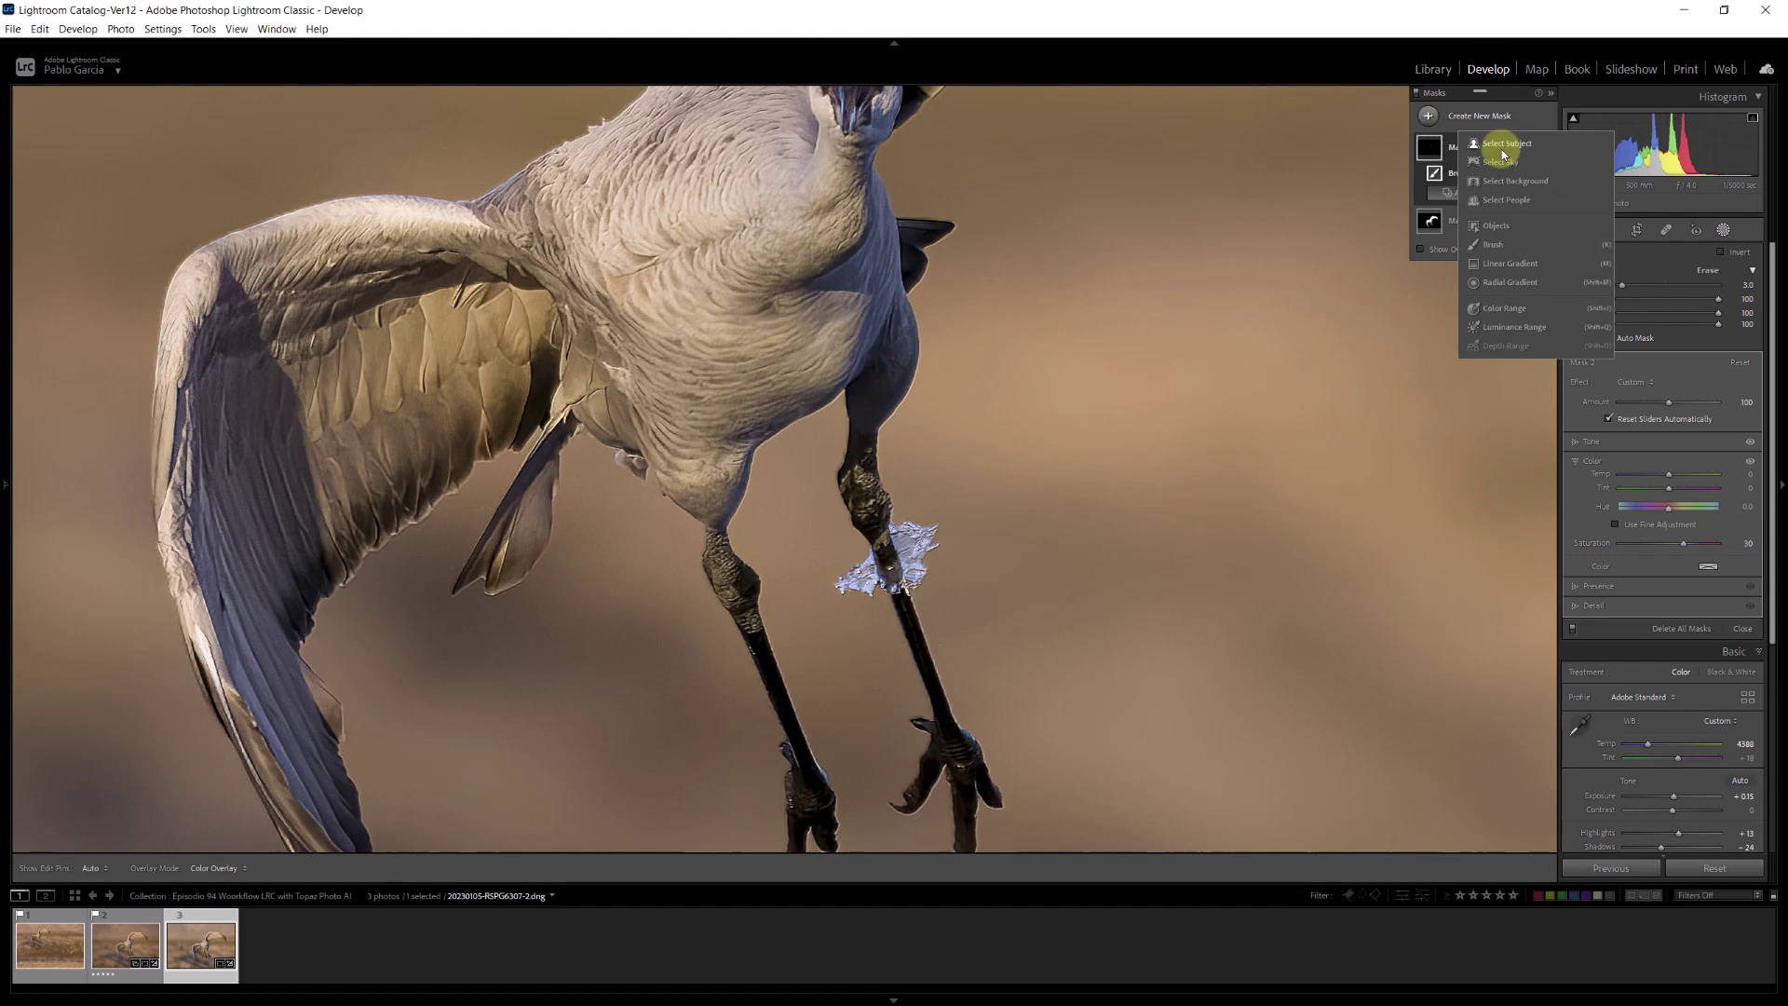
pyautogui.click(1489, 244)
pyautogui.press('h')
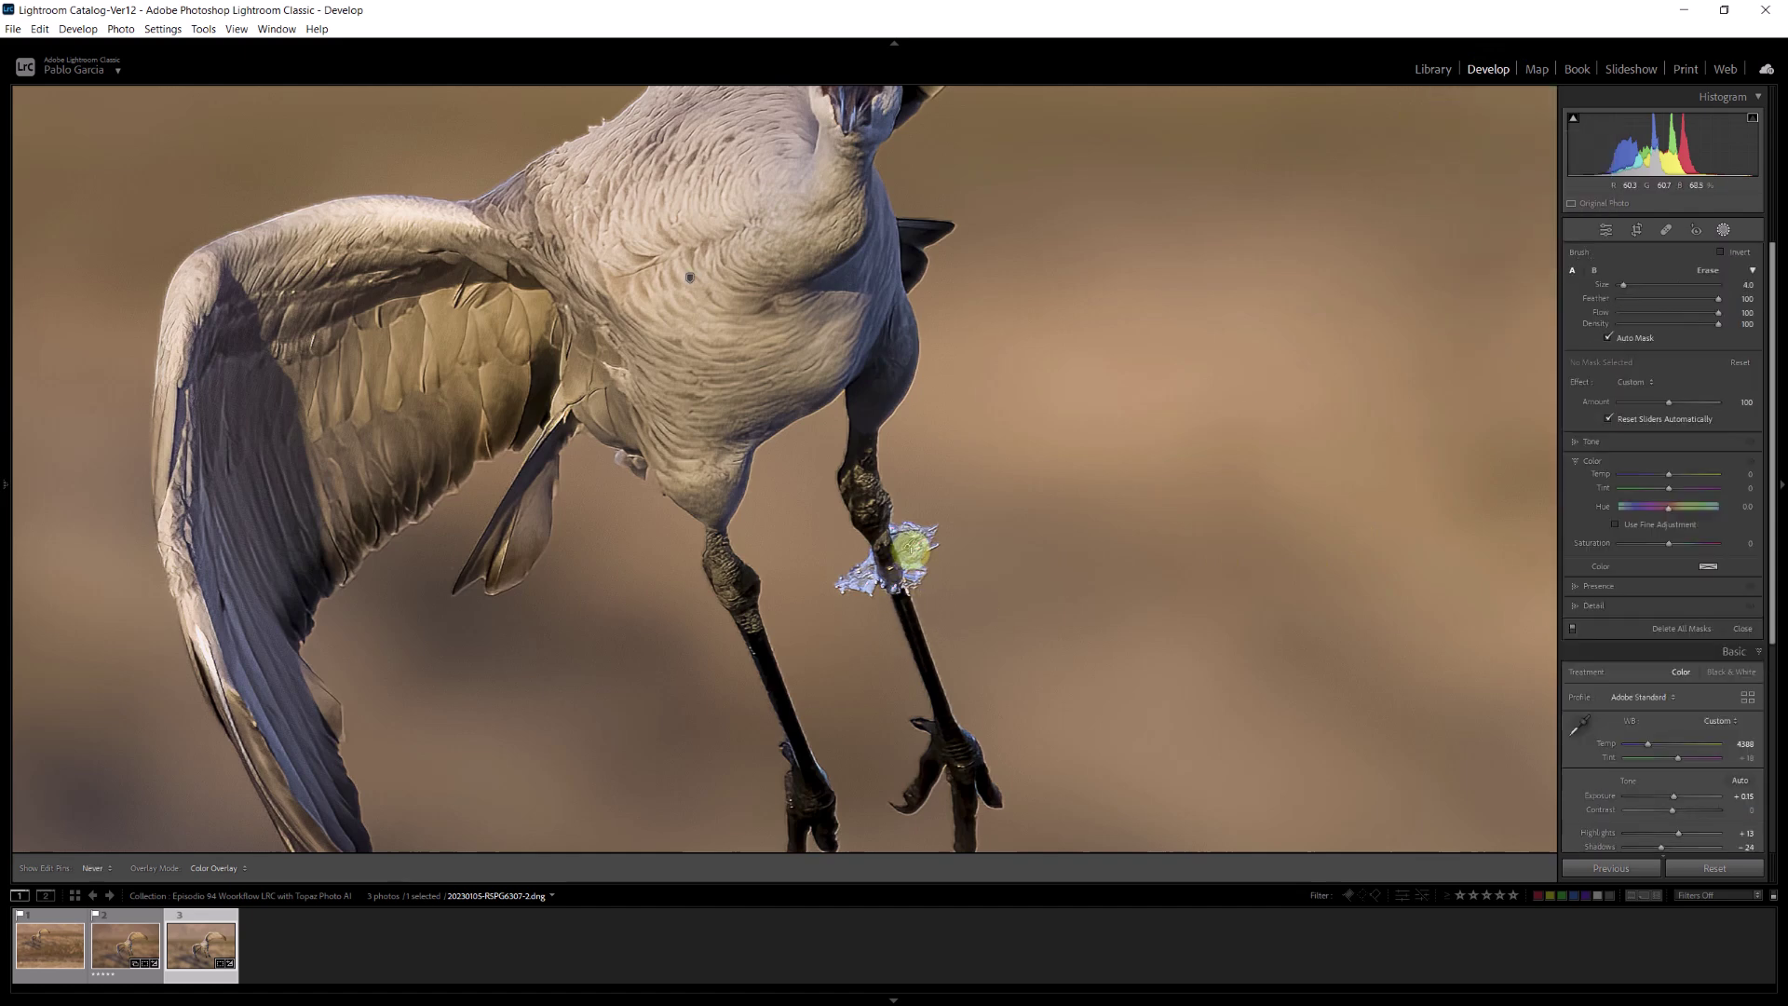
pyautogui.moveTo(922, 535); pyautogui.dragTo(848, 584)
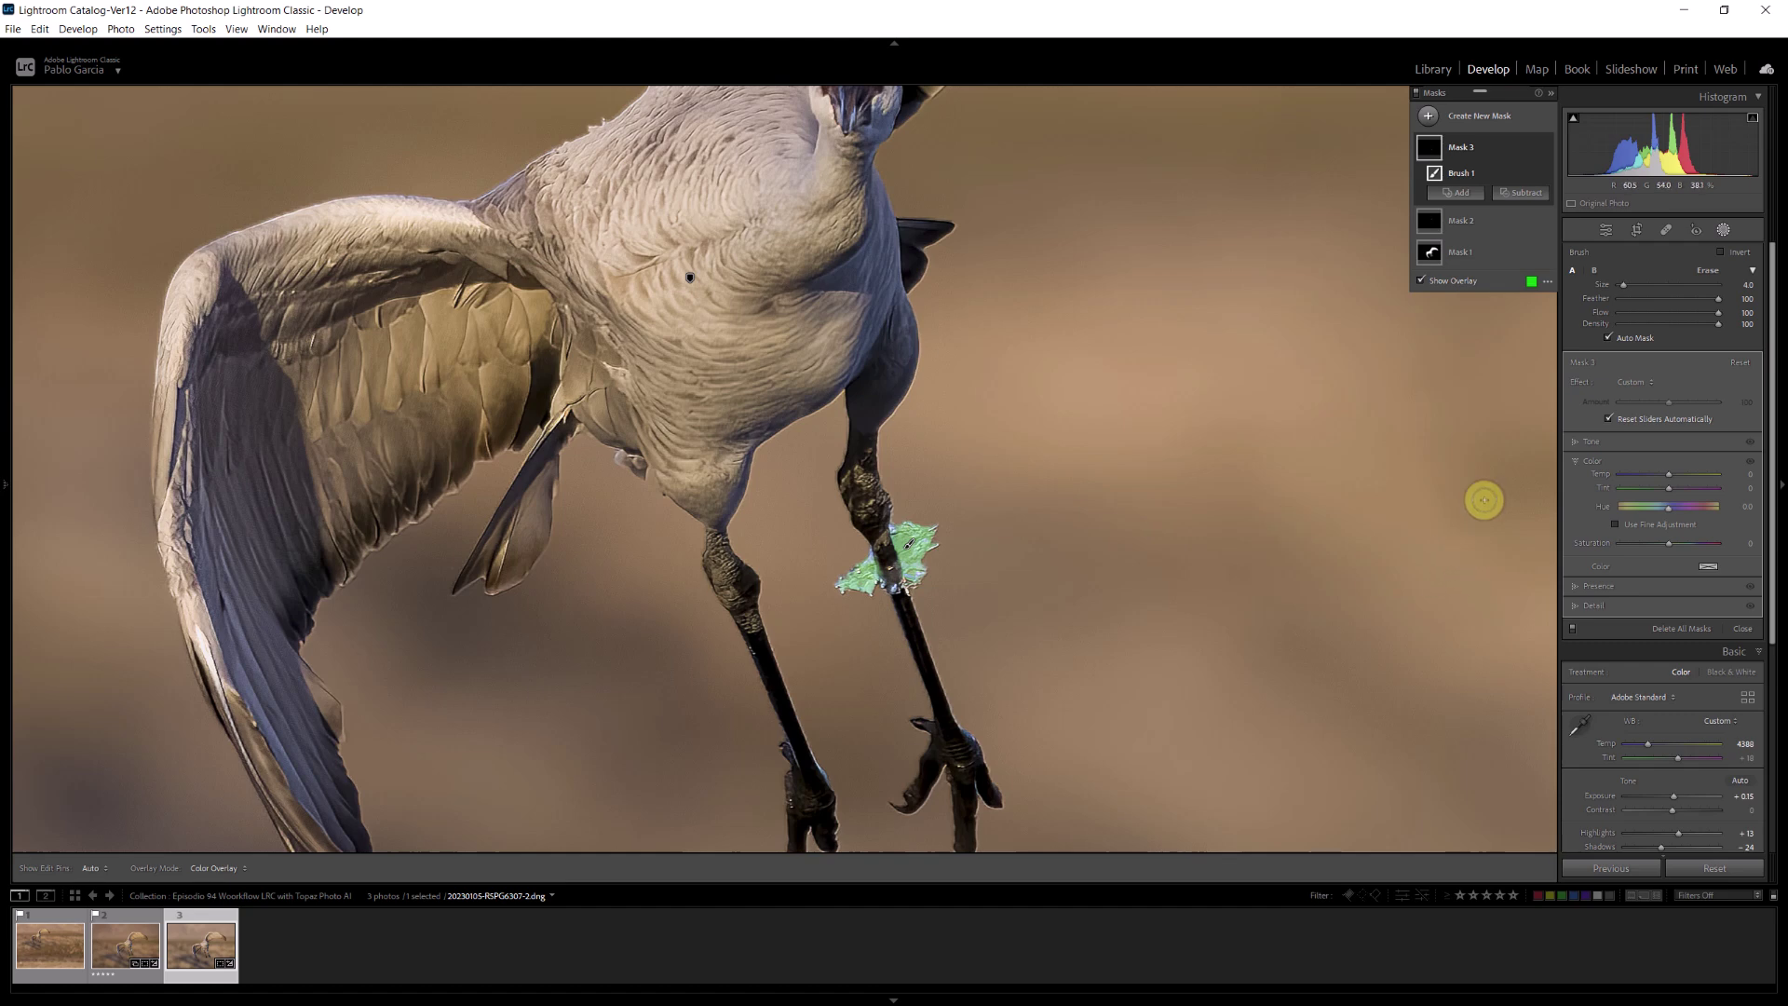
# Brighten the leg band mask's highlights and set its clarity to 39.
pyautogui.click(1579, 443)
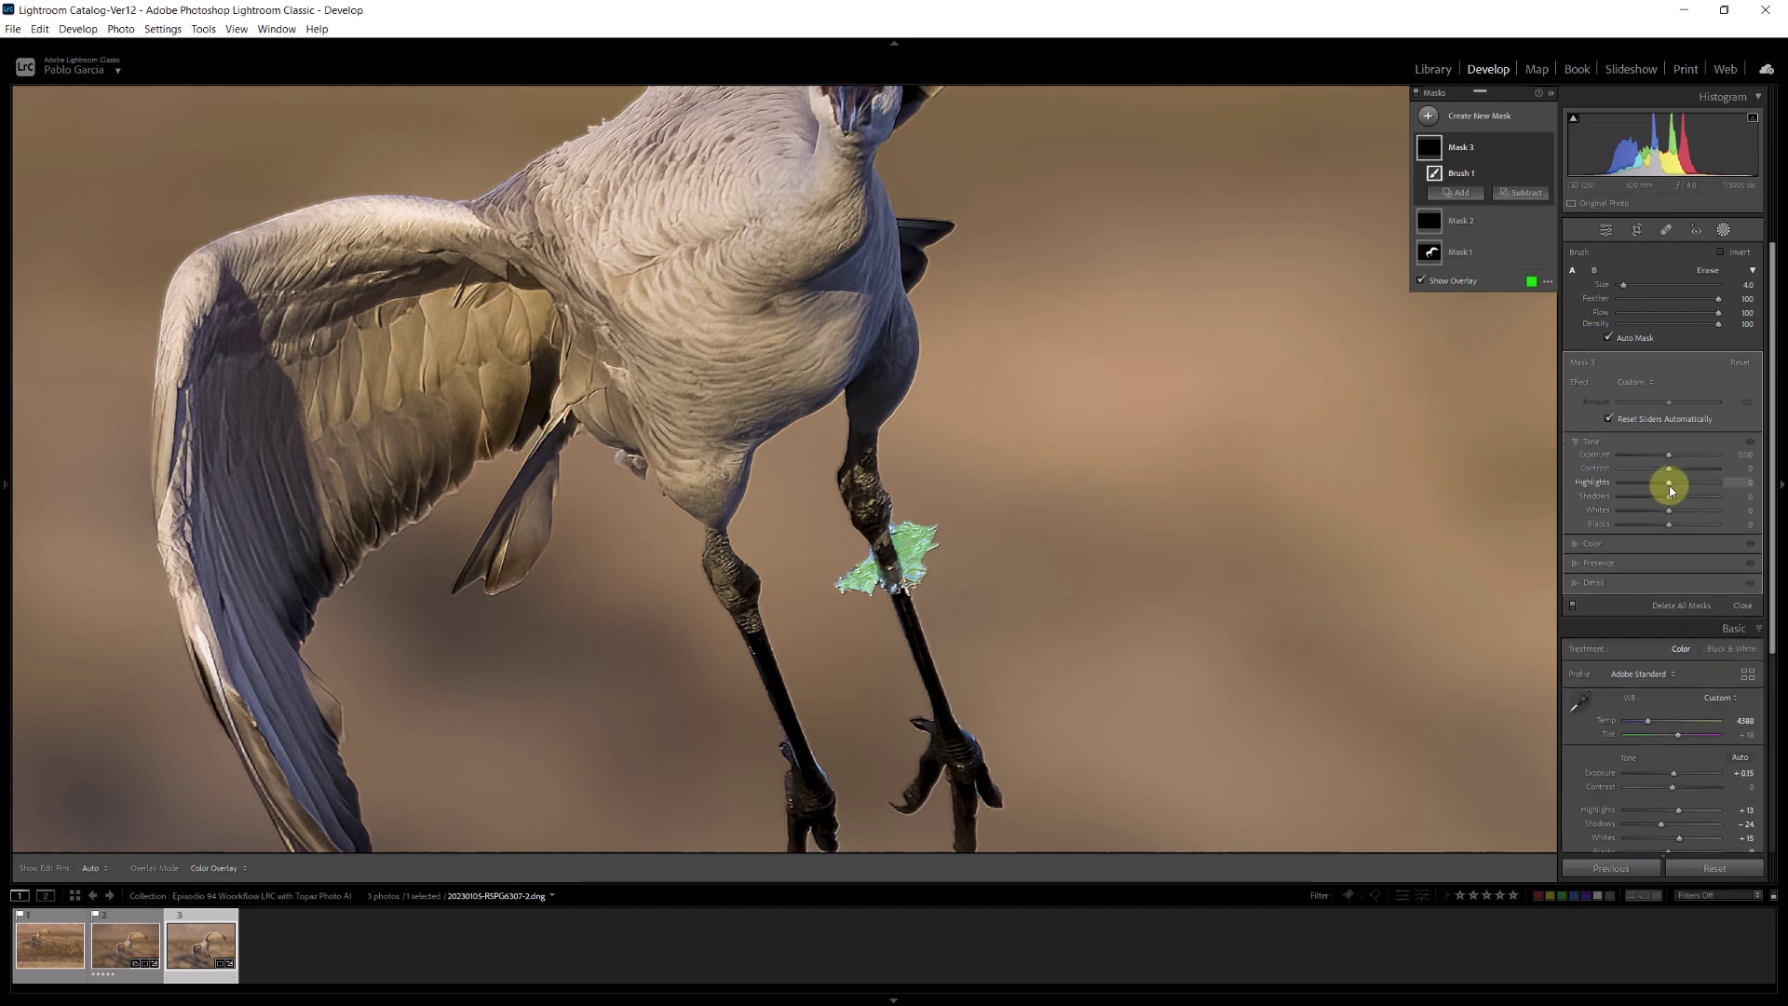
pyautogui.moveTo(1670, 486)
pyautogui.mouseDown()
pyautogui.moveTo(1672, 516)
pyautogui.moveTo(1673, 460)
pyautogui.mouseUp()
pyautogui.click(1583, 562)
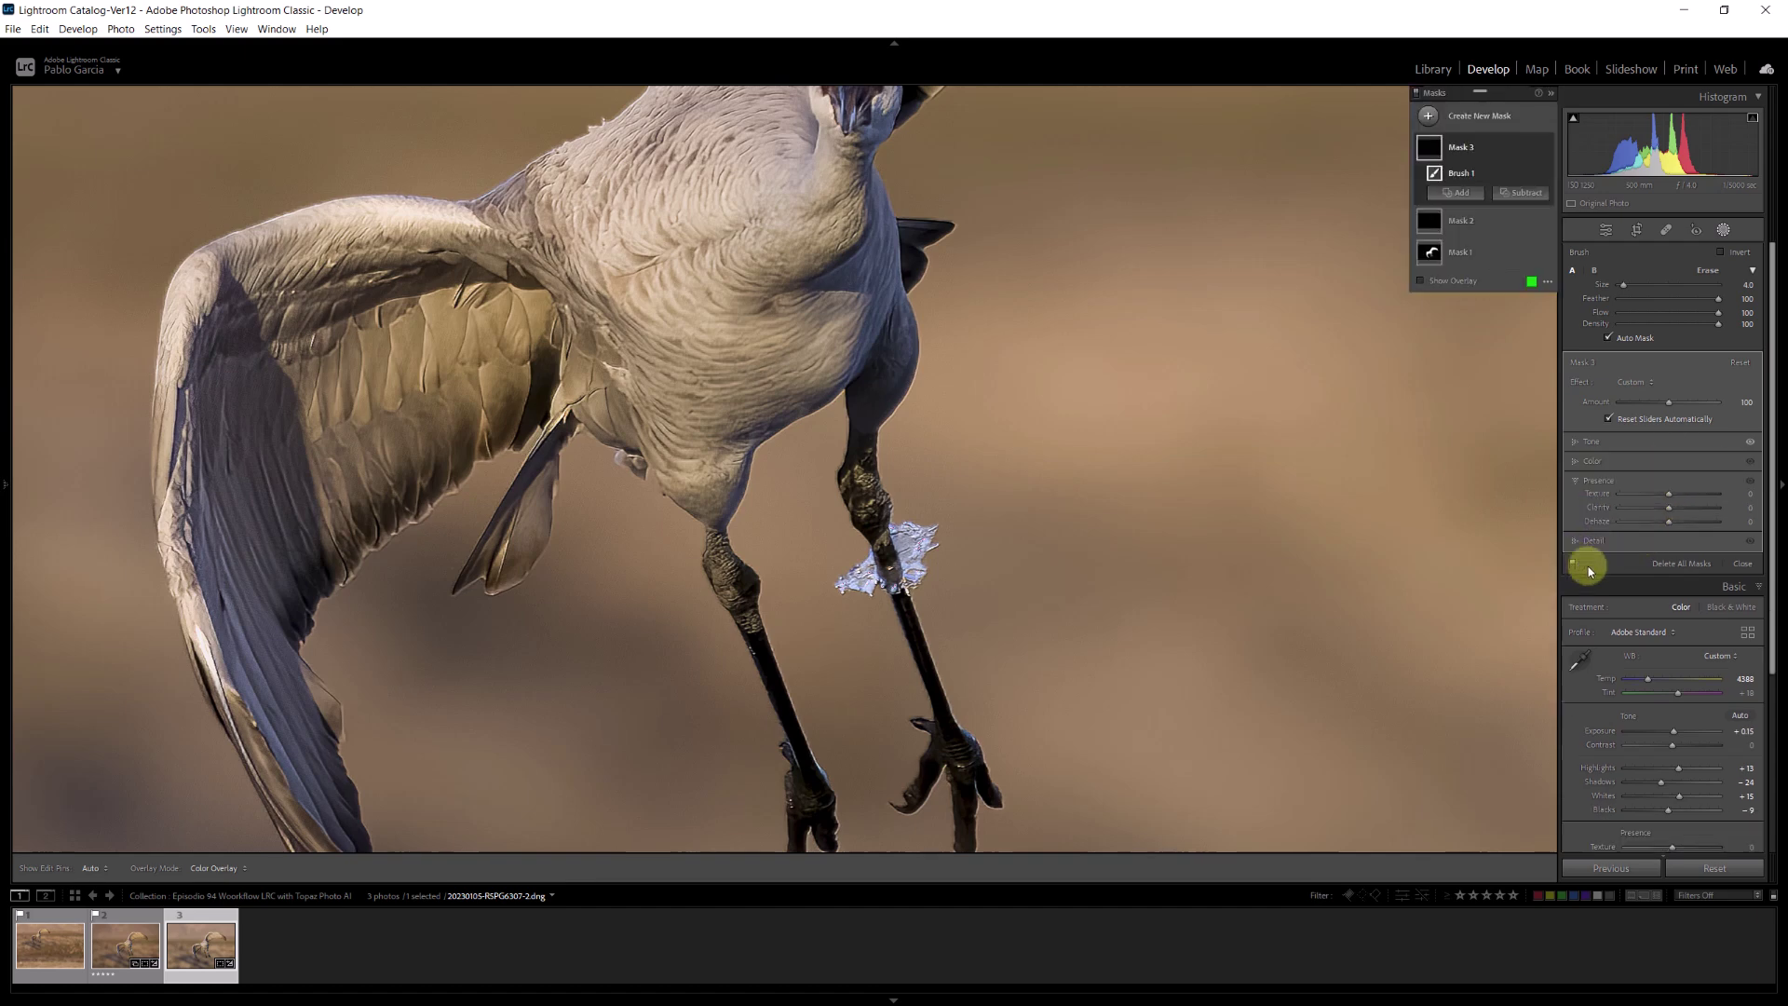
pyautogui.moveTo(1668, 506); pyautogui.dragTo(1687, 507)
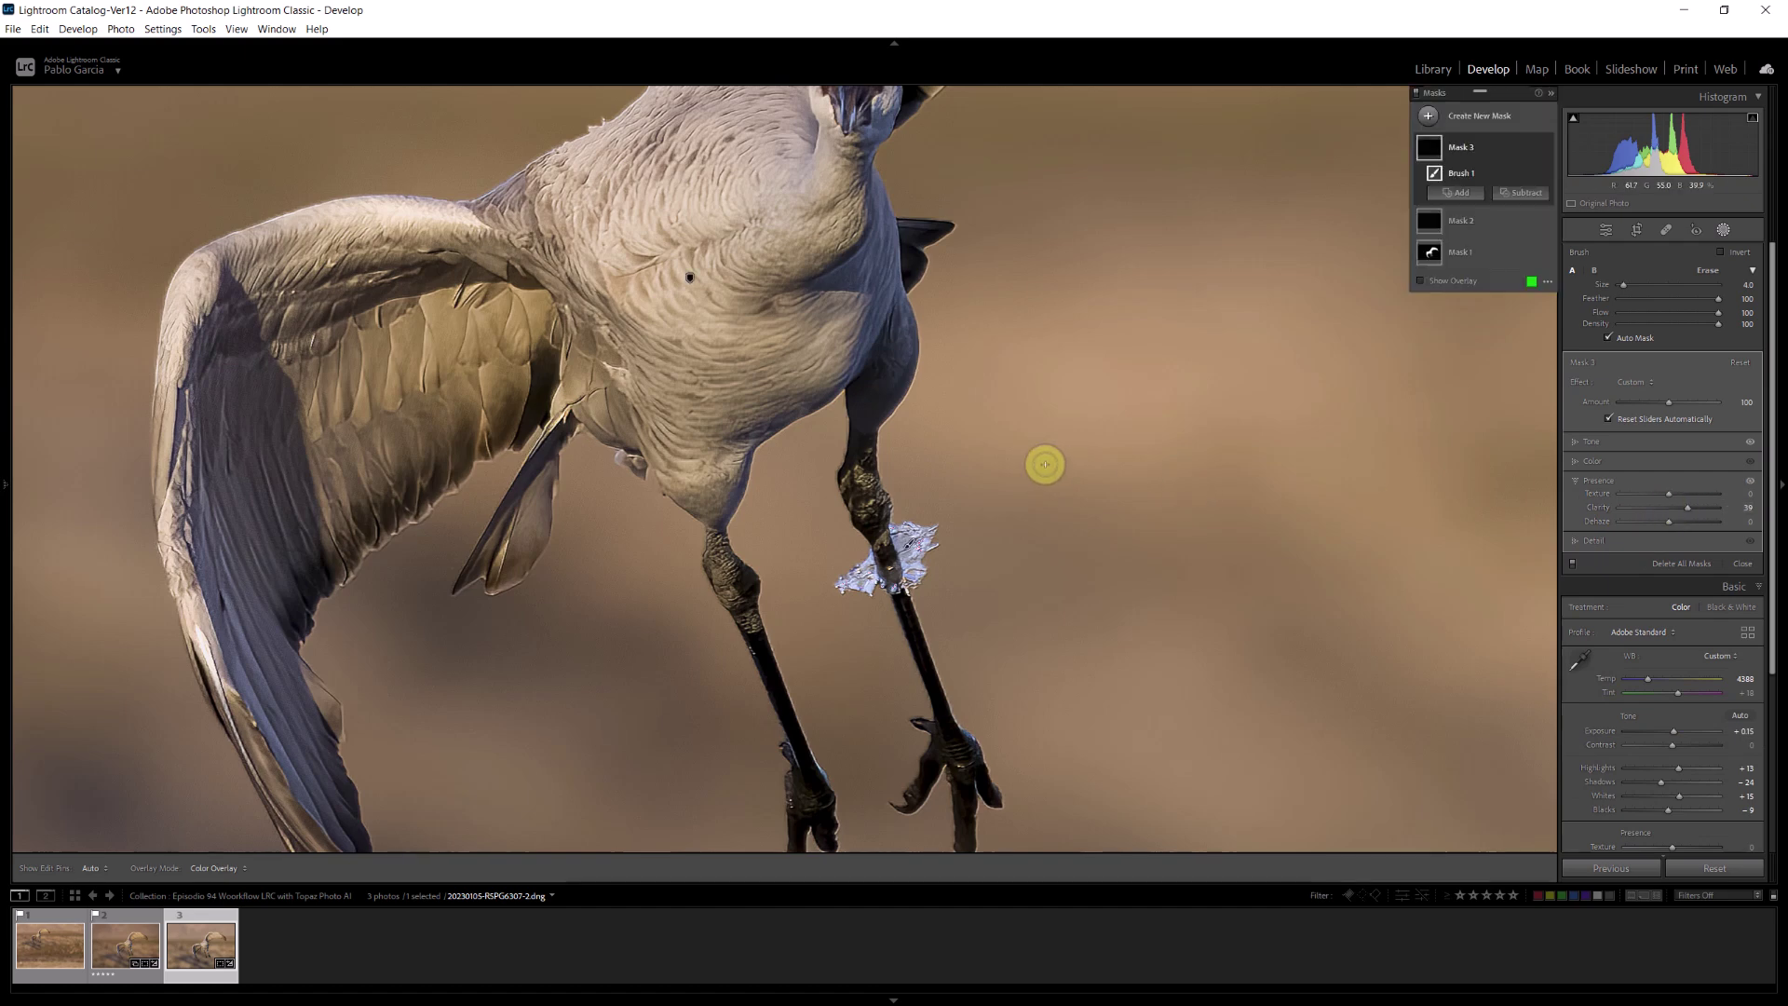
pyautogui.press('z')
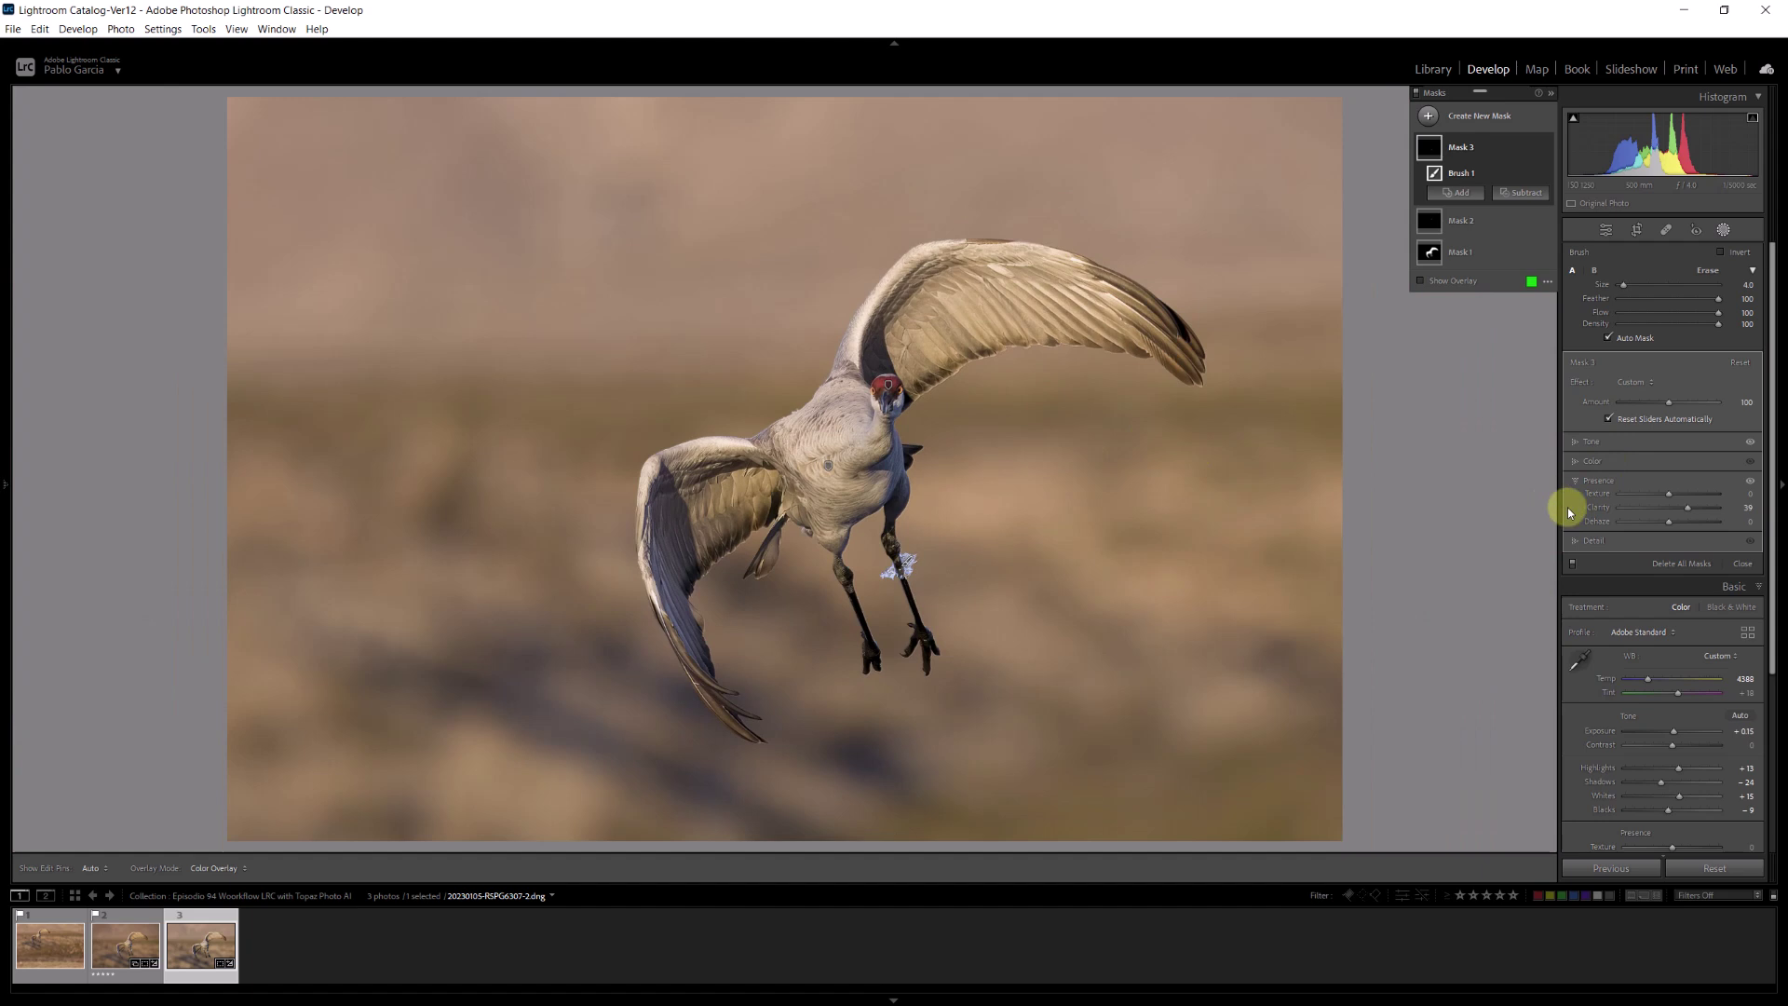
# Deselect the leg band mask and close Masking to return to the global Develop panels.
pyautogui.click(1418, 100)
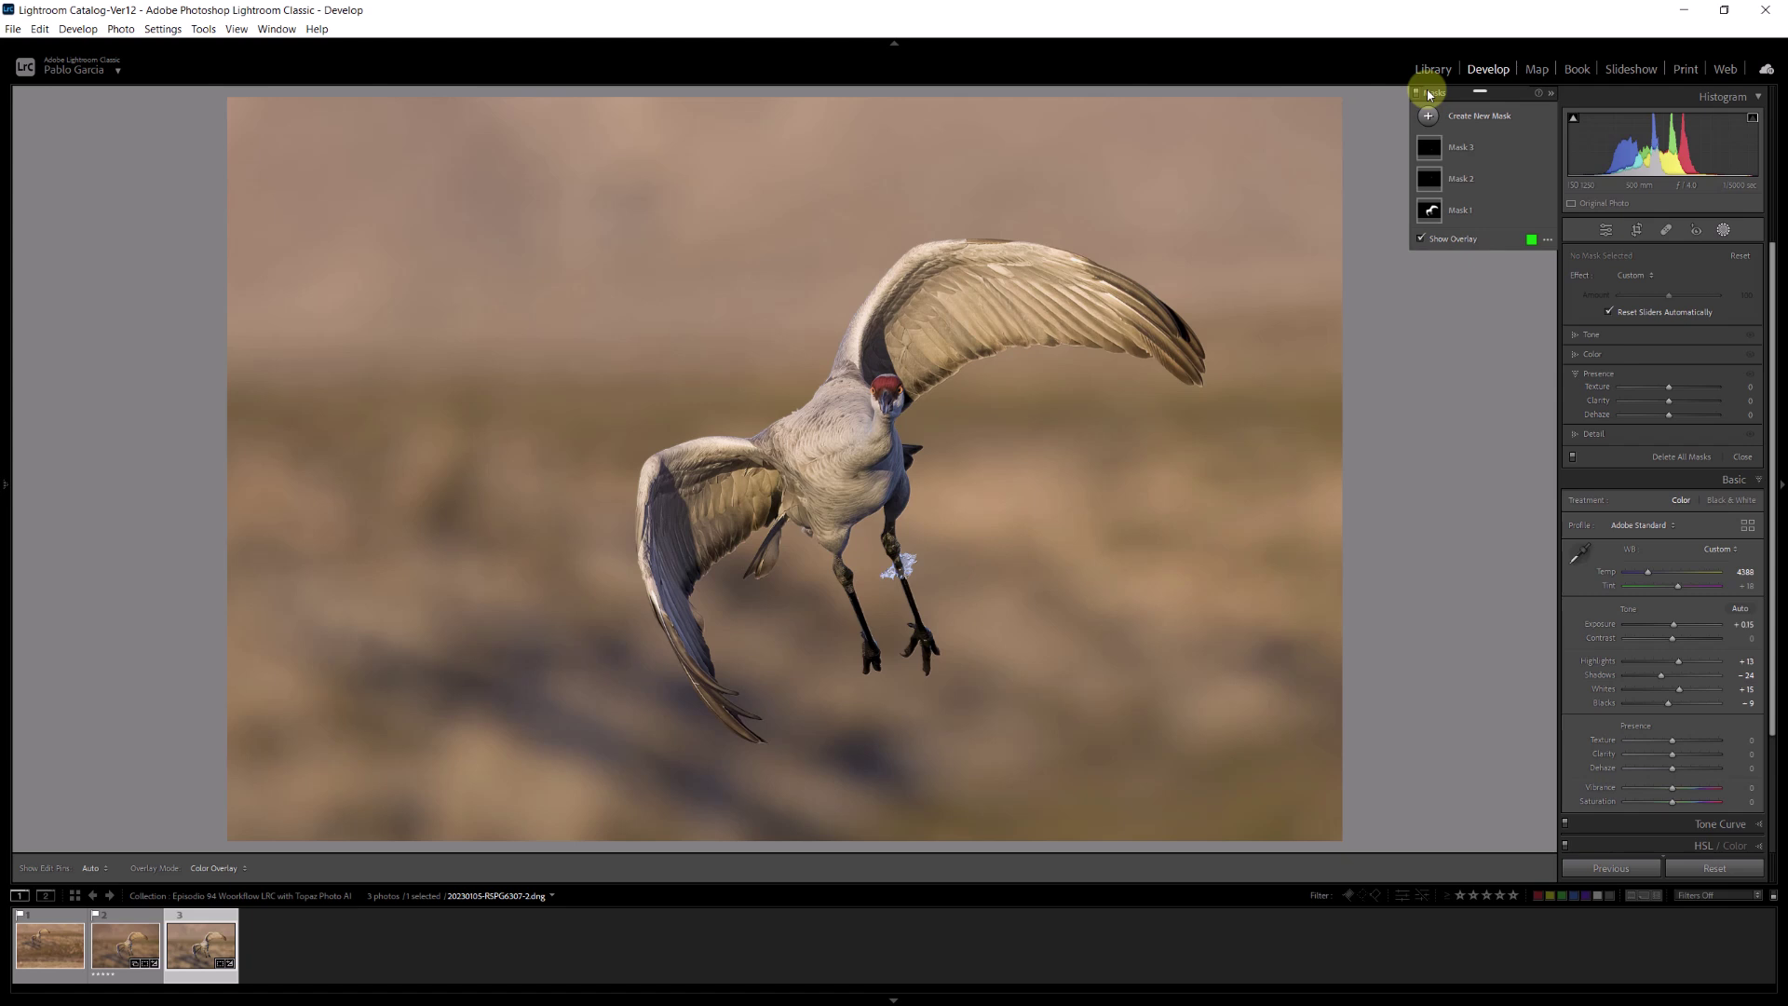
pyautogui.click(1723, 230)
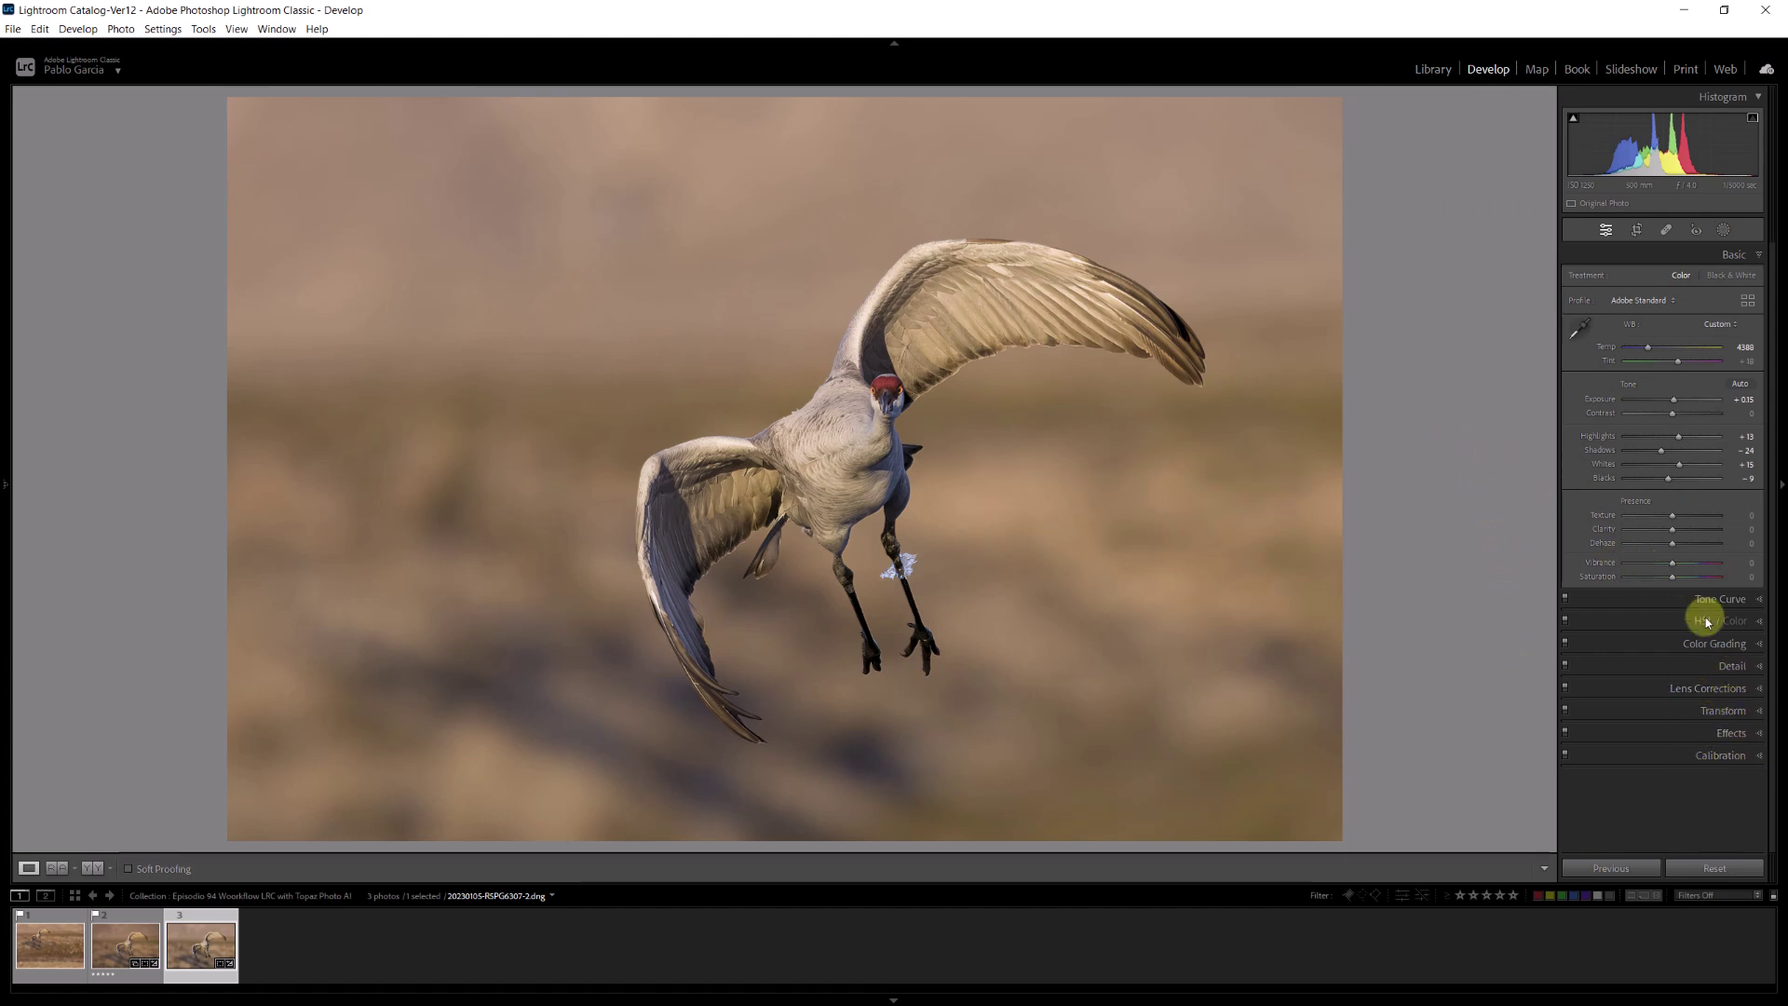
# Darken the photo's edges with a post-crop vignette amount of -9.
pyautogui.click(1730, 732)
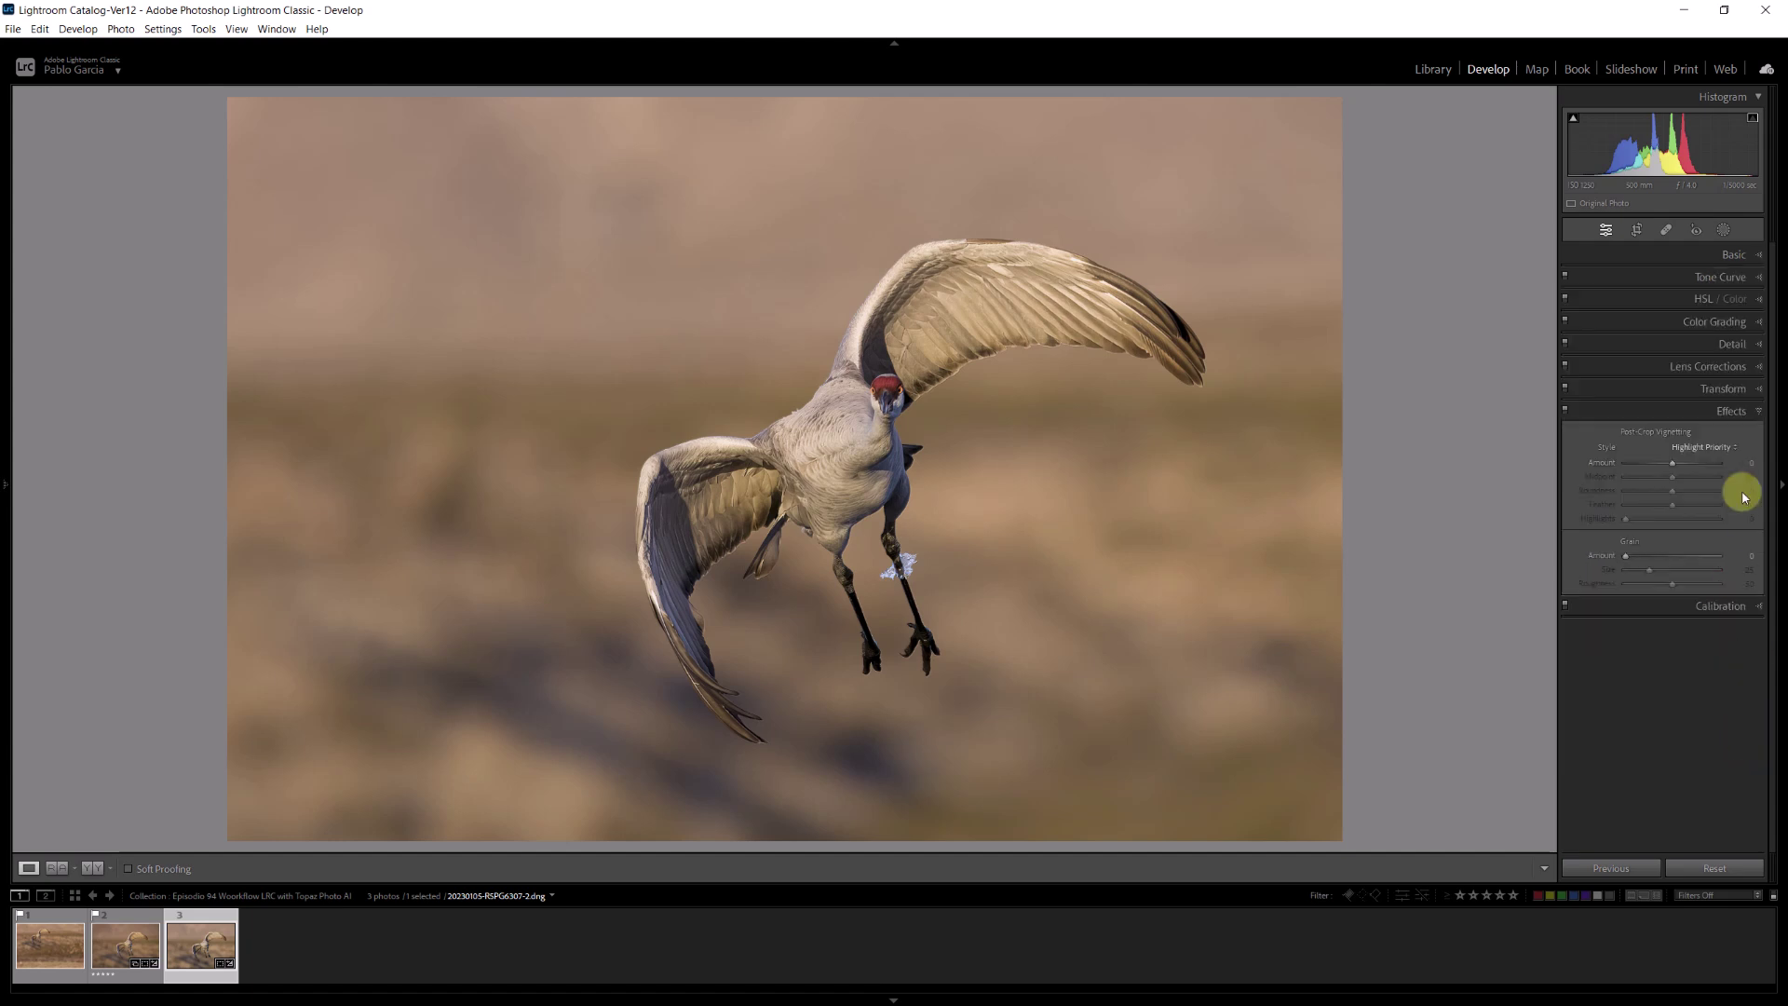
pyautogui.moveTo(1674, 471); pyautogui.dragTo(1671, 472)
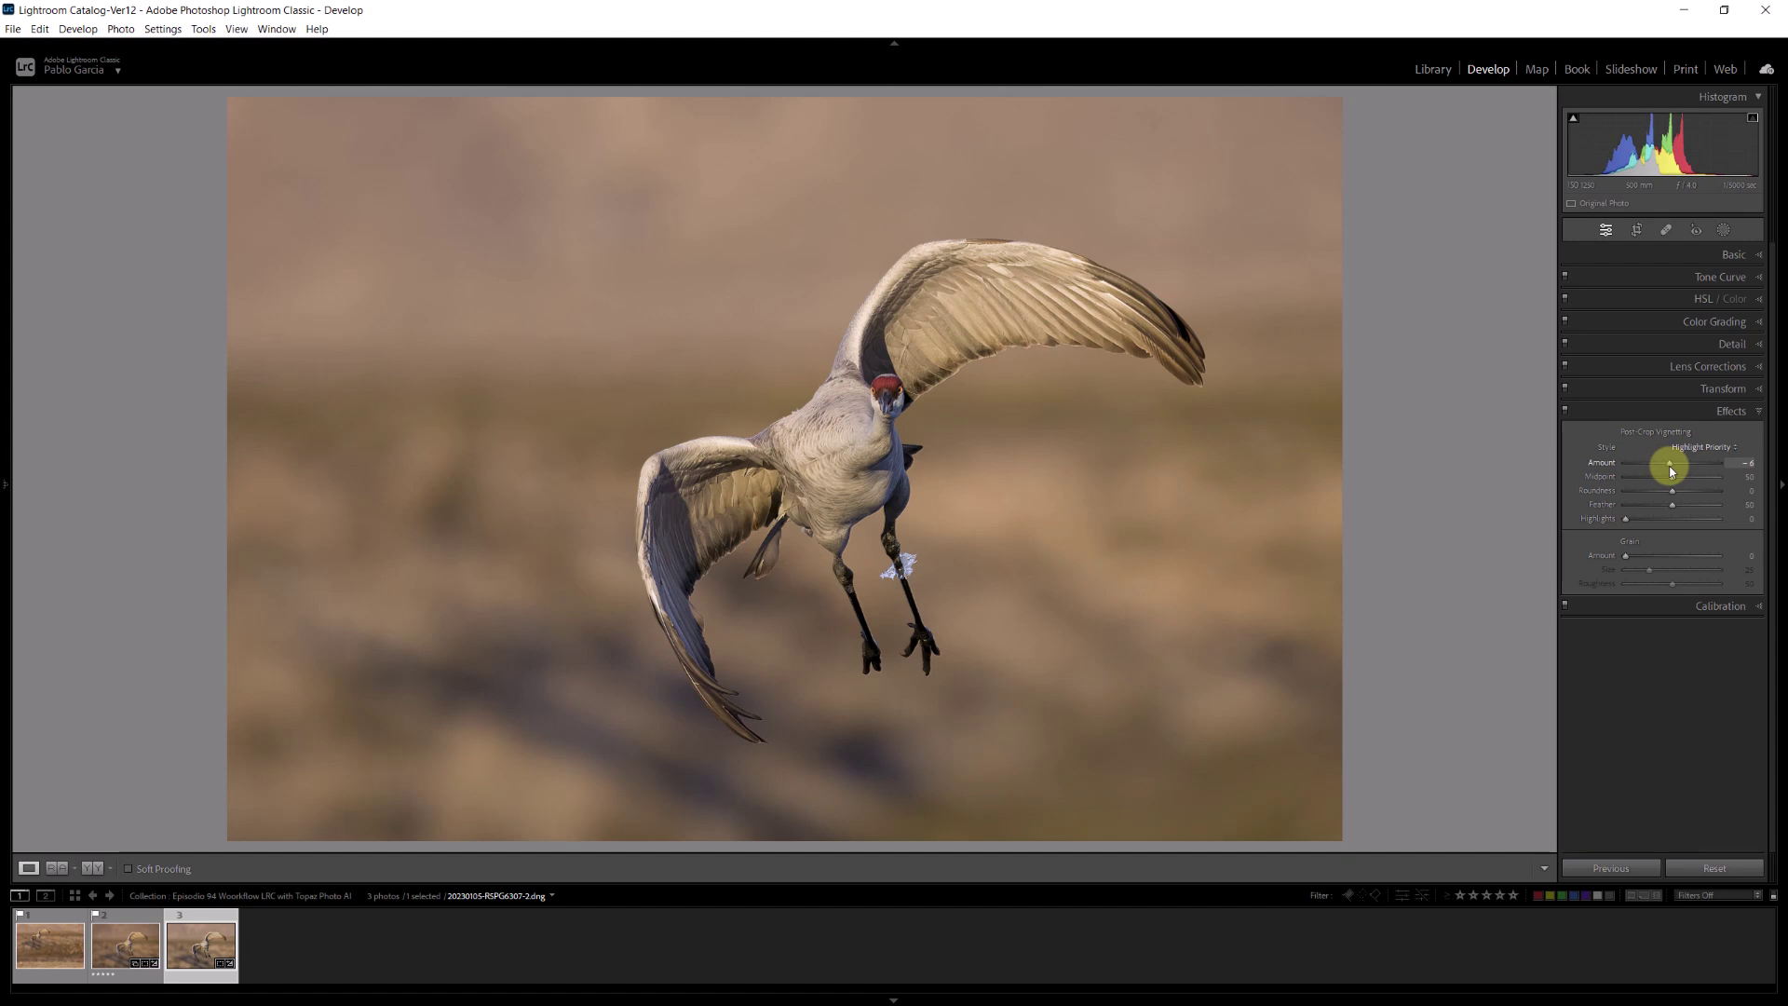
pyautogui.moveTo(1670, 471); pyautogui.dragTo(1669, 470)
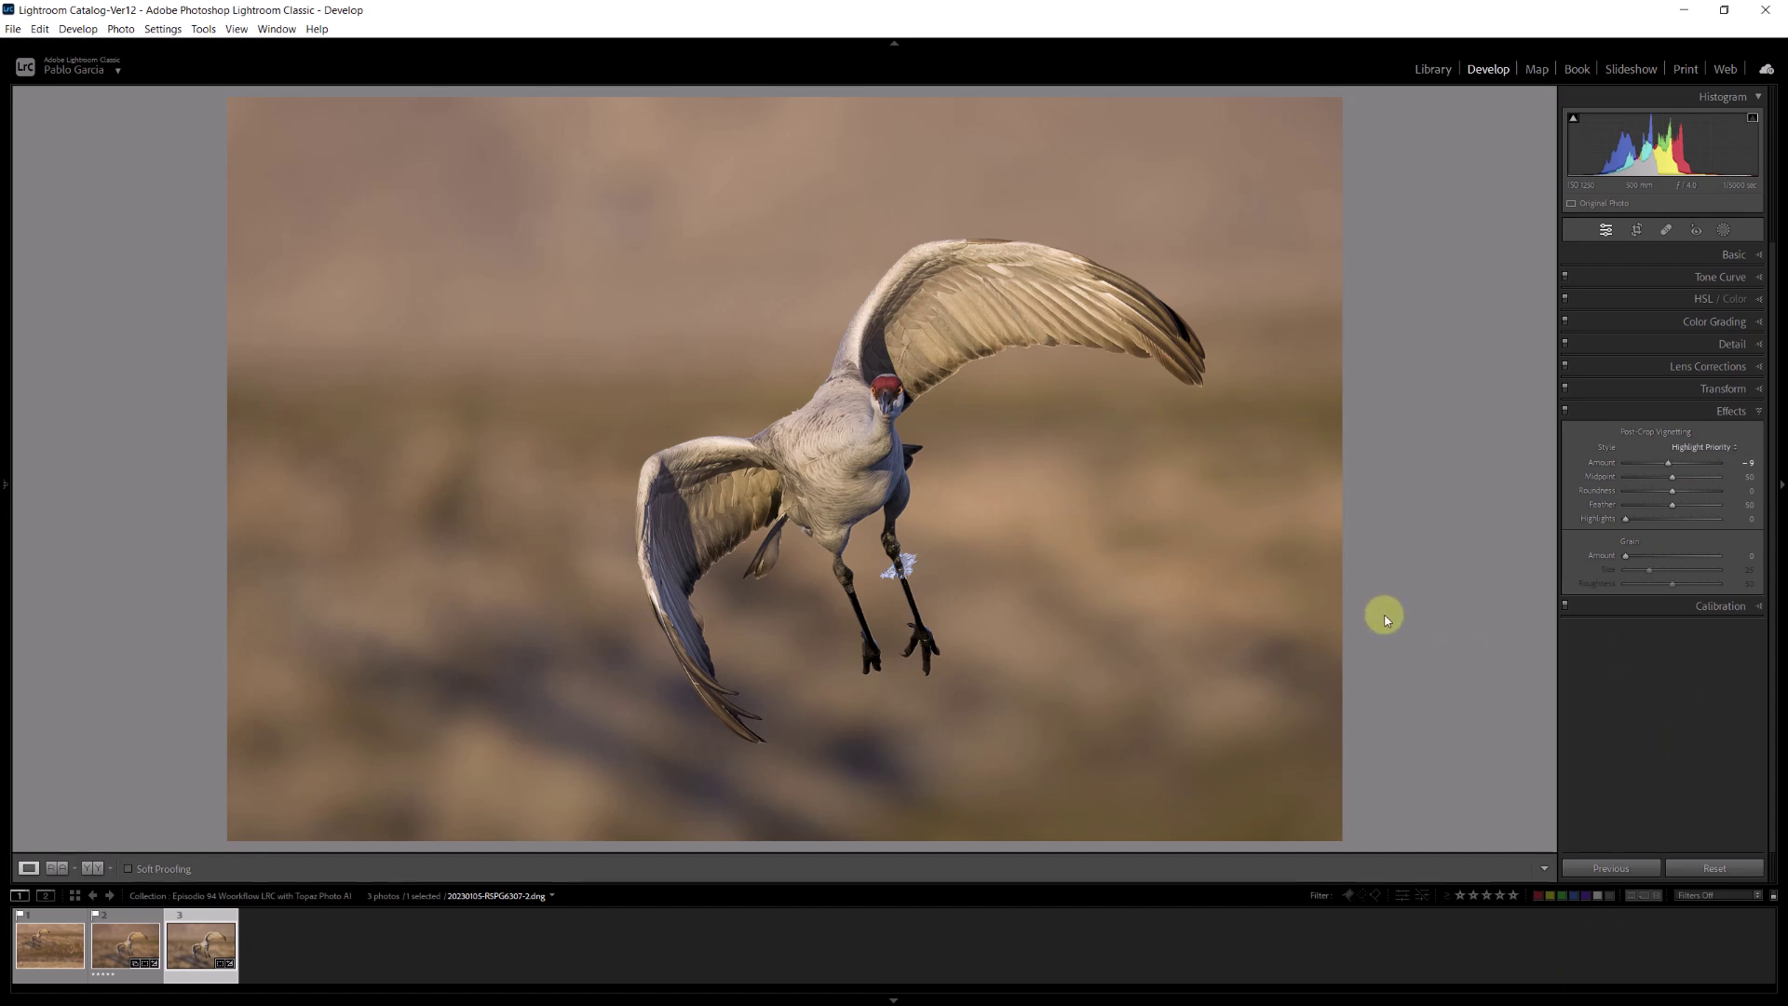
# Hide all panels and toggle the Before view, ending on the edited crane photo.
pyautogui.hotkey('shift', 'Tab')
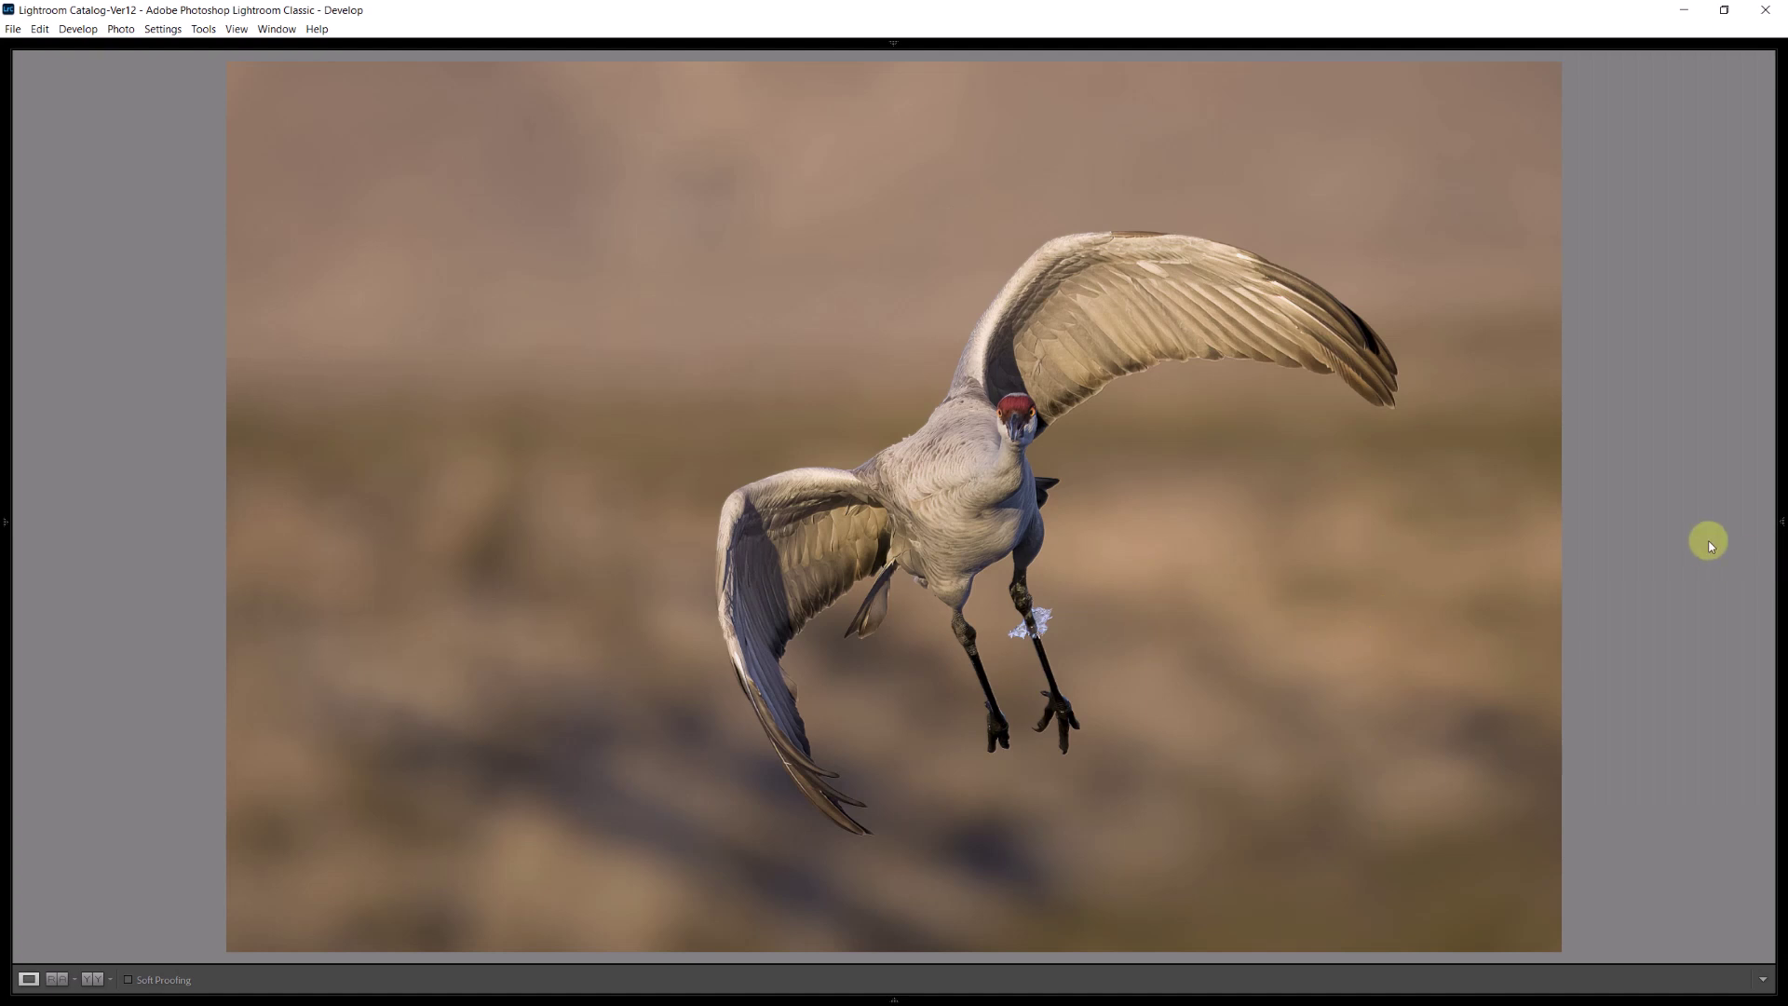
pyautogui.press('\\')
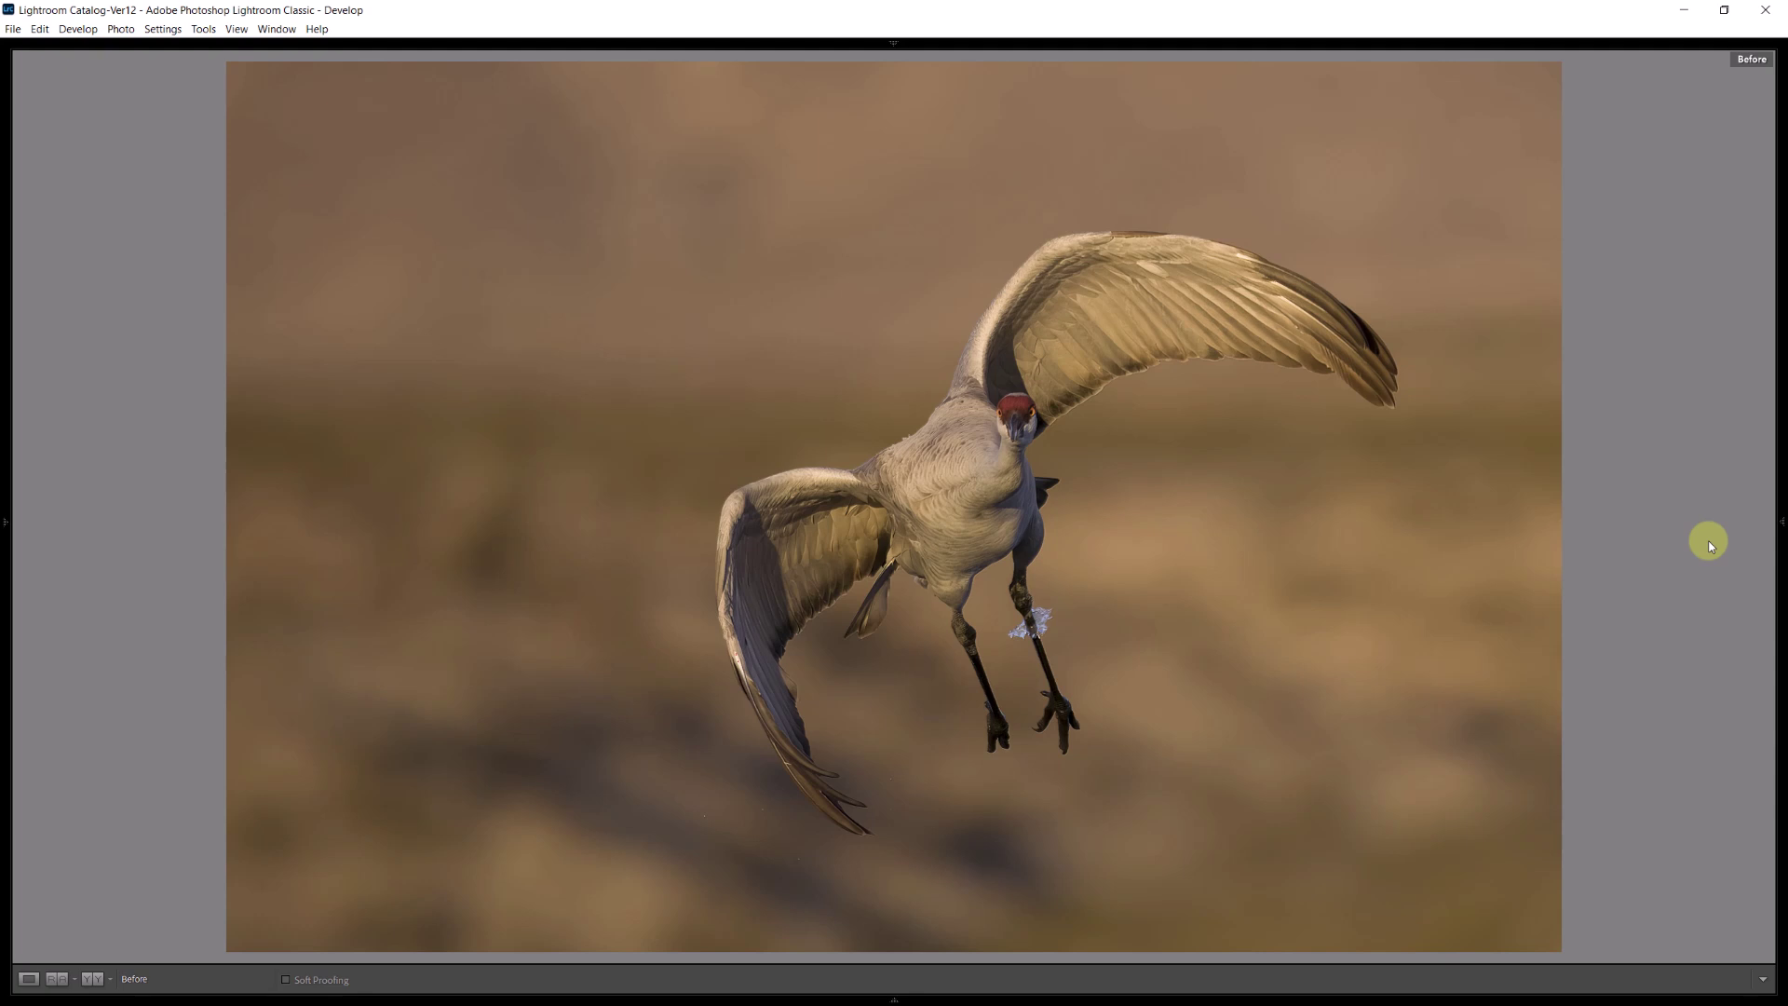
pyautogui.press('\\')
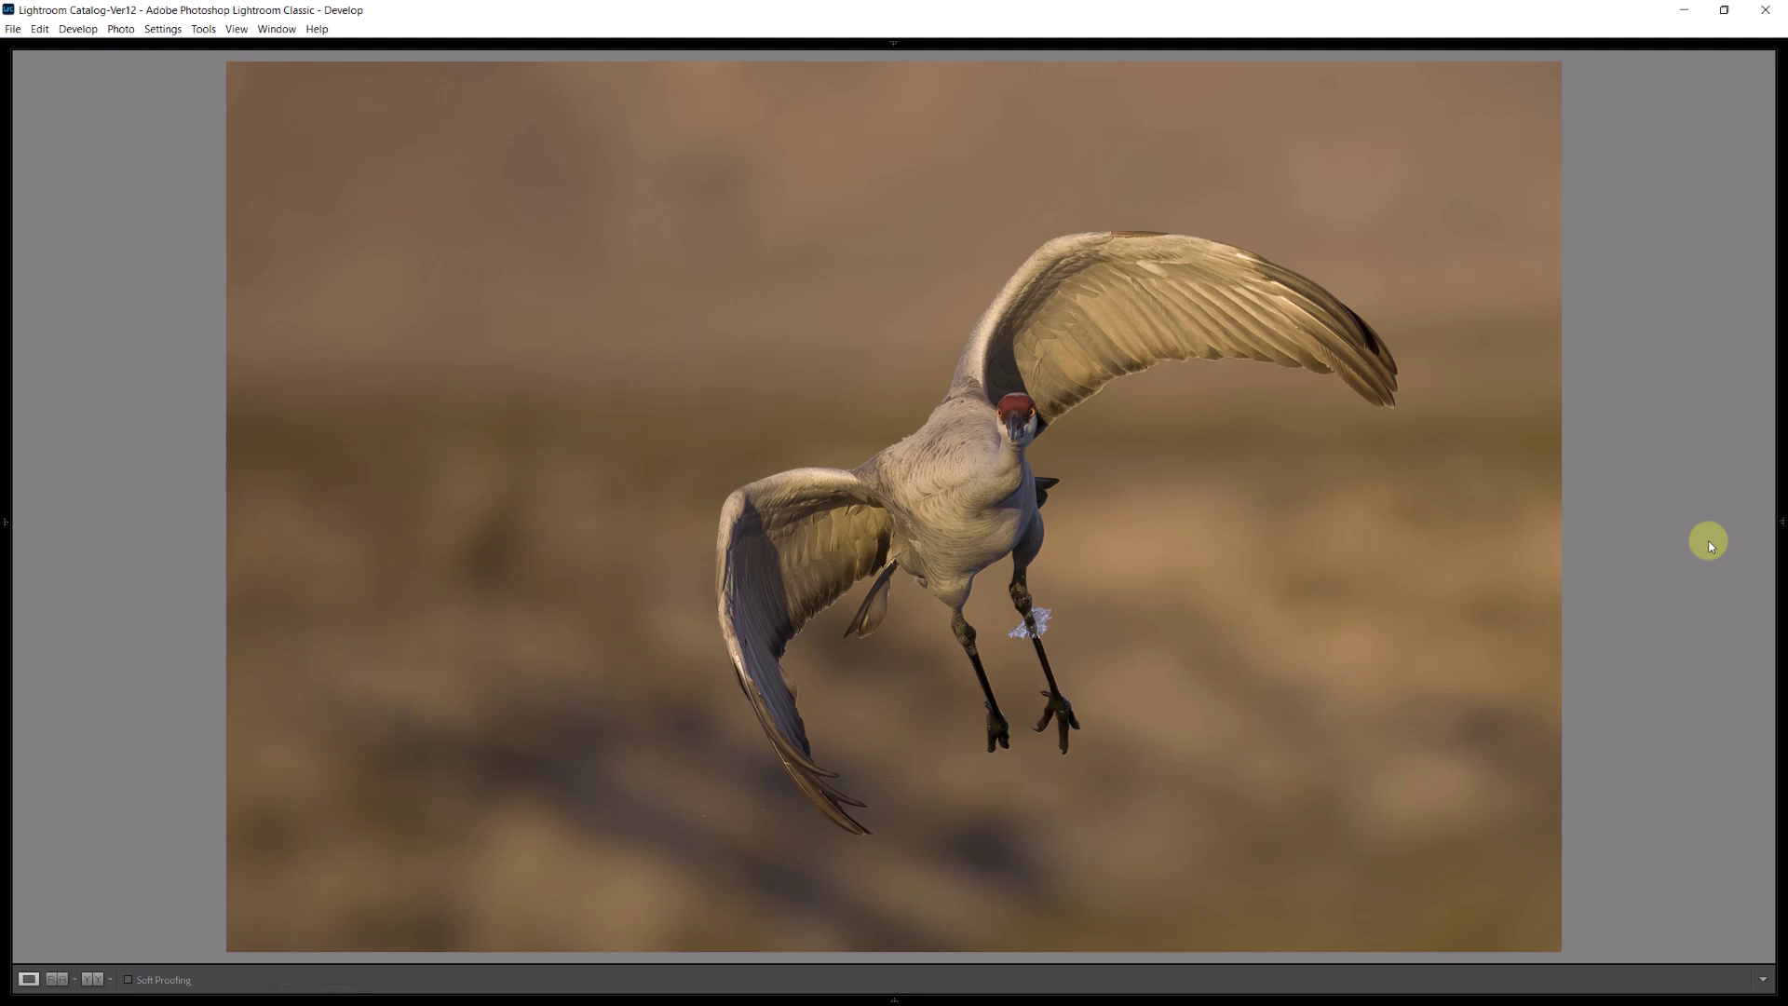